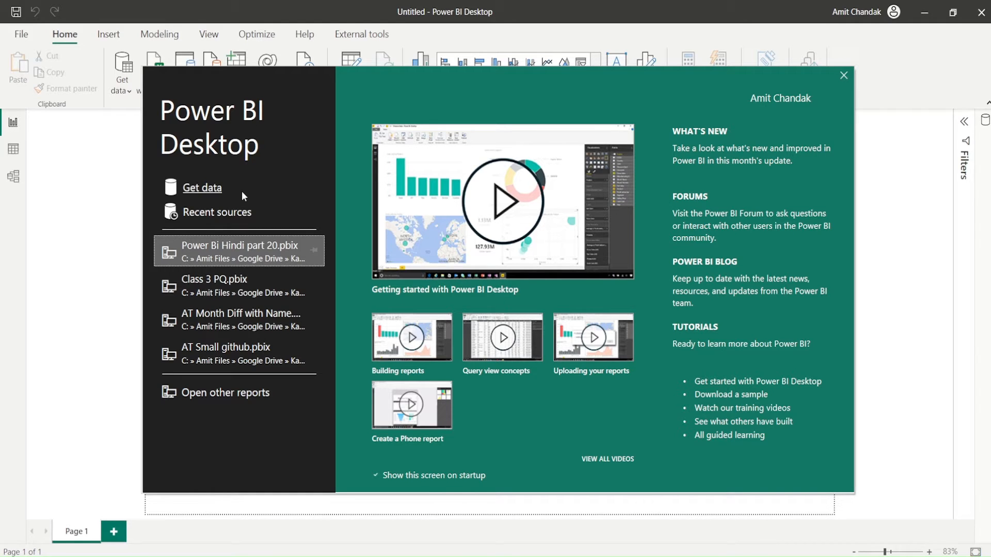
Search the available data sources for "sql" and start a connection to a SQL Server database.
left_click(208, 189)
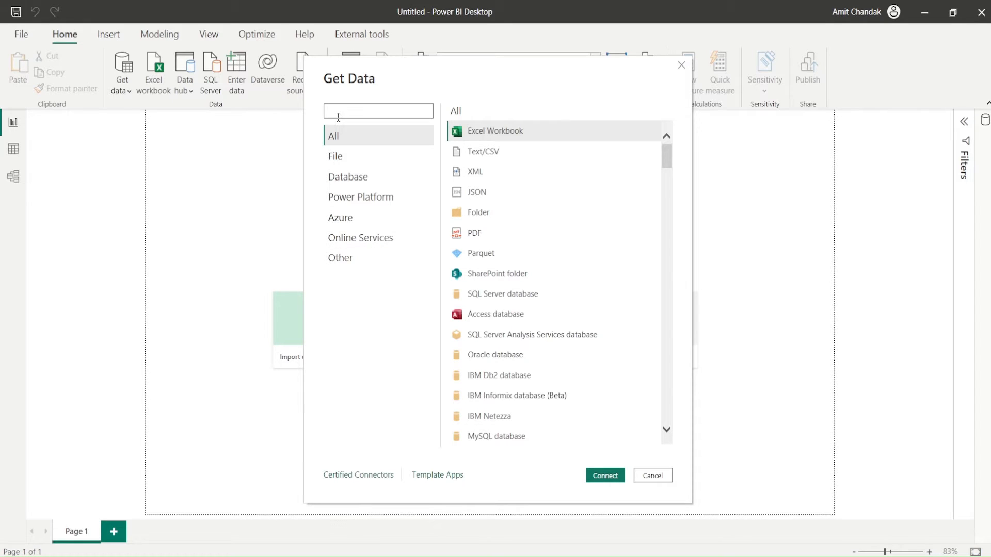
type("sql")
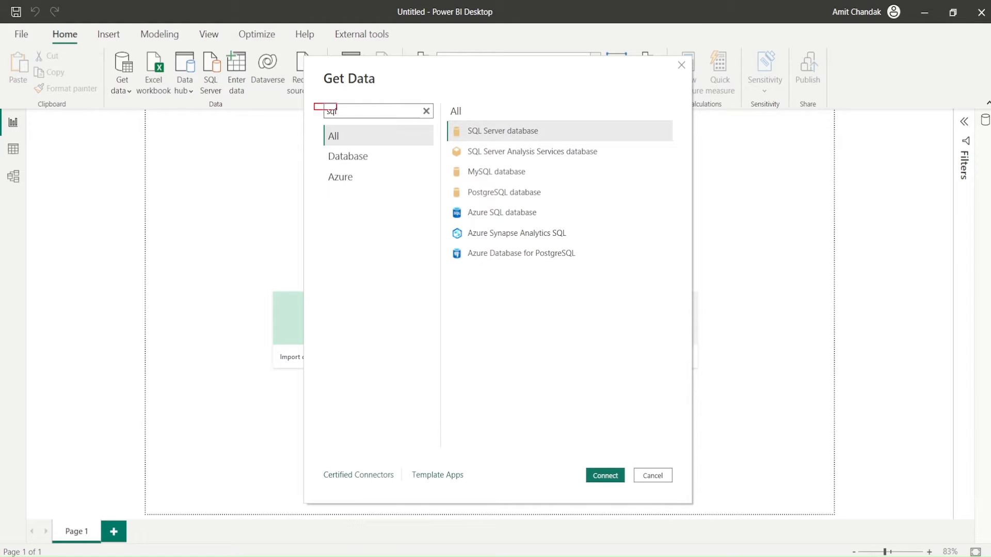
mouse_move(314, 104)
left_mouse_down()
mouse_move(396, 126)
mouse_move(577, 144)
left_mouse_up()
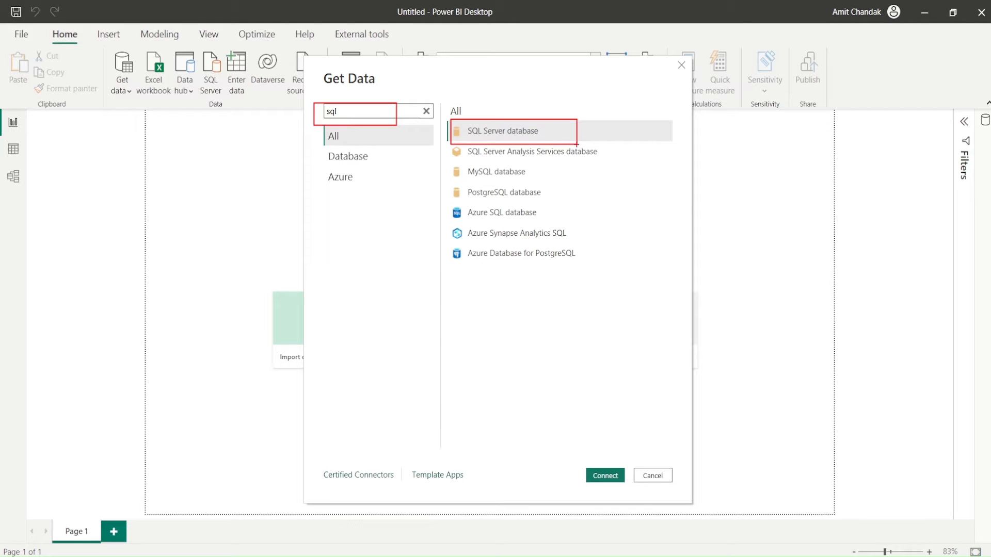
left_click_drag(566, 459, 630, 490)
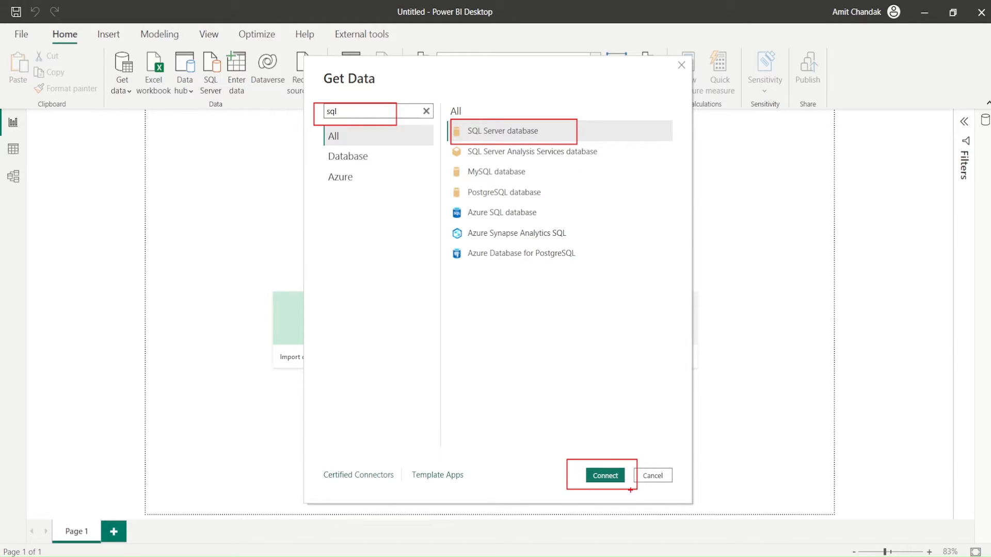
key("Escape")
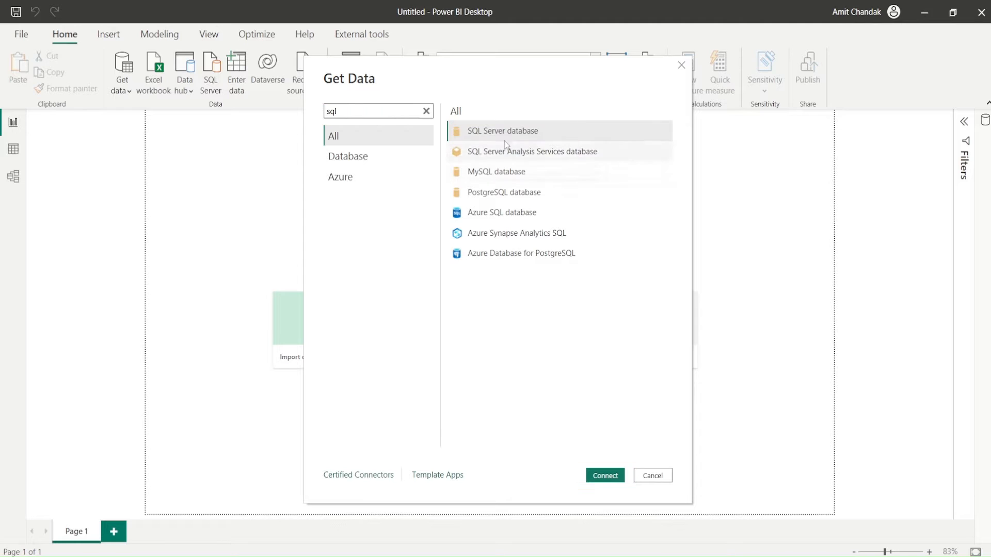
left_click(498, 131)
left_click(609, 475)
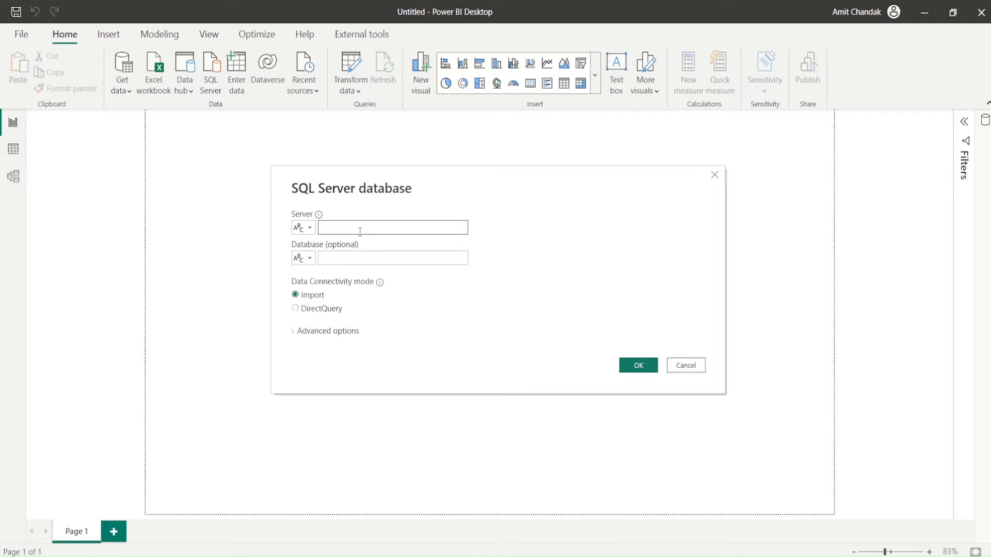
Connect to the SQL Server instance localhost\sqlexpress in Import mode.
type("localhost")
type("\\sqlexpress")
left_click(635, 367)
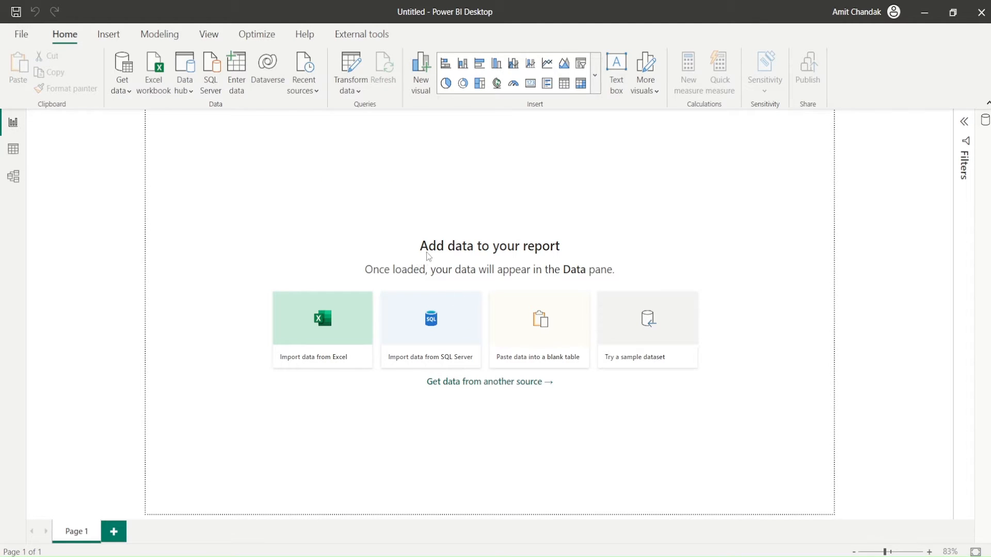
Select the sales table from the demo database and open it for transformation in Power Query Editor.
left_click(237, 137)
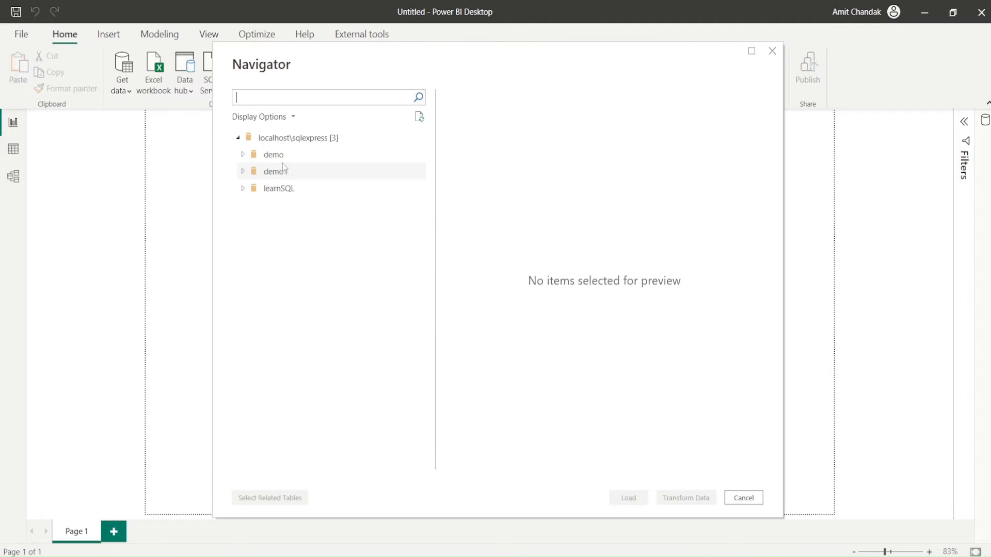
left_click(244, 155)
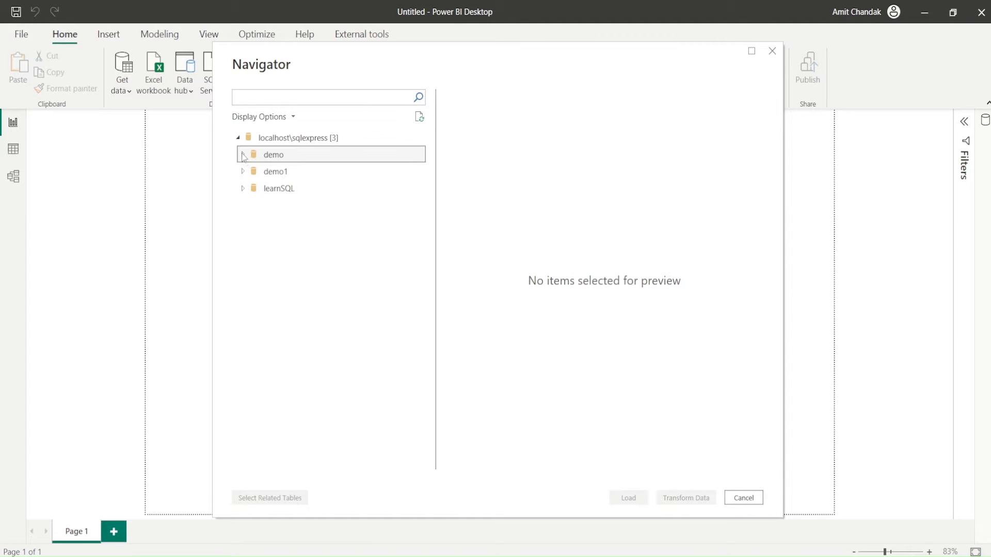
left_click(258, 240)
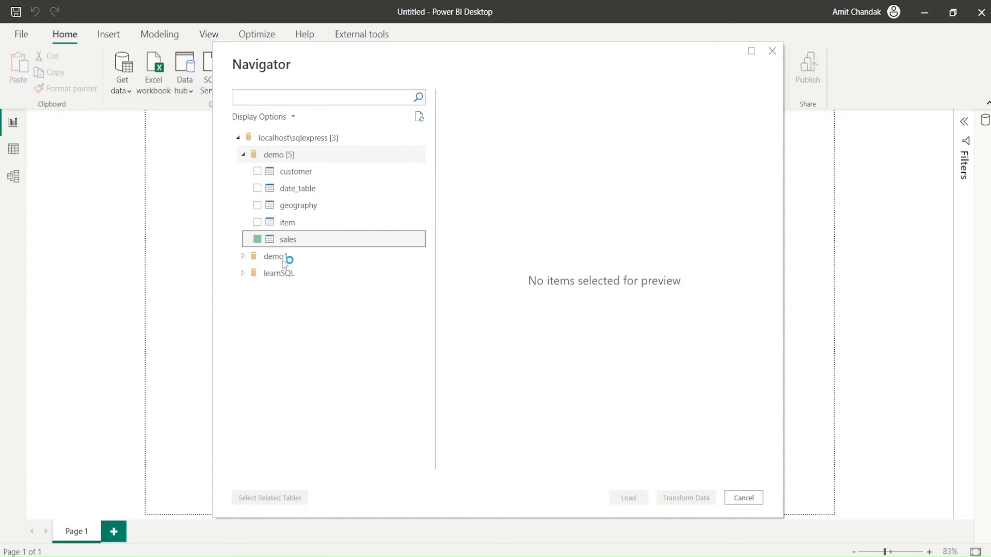
left_click(679, 499)
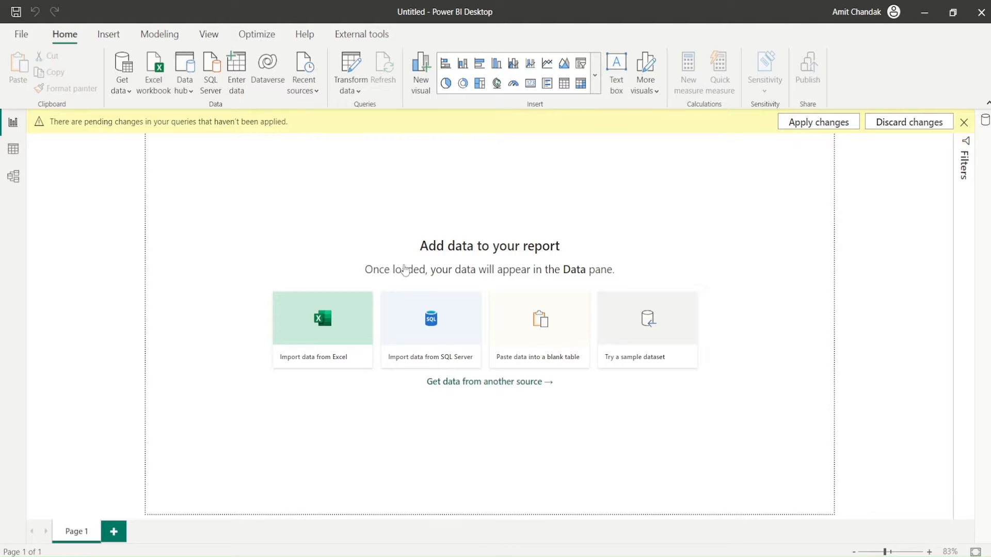
left_click(491, 539)
left_click(356, 93)
left_click(360, 109)
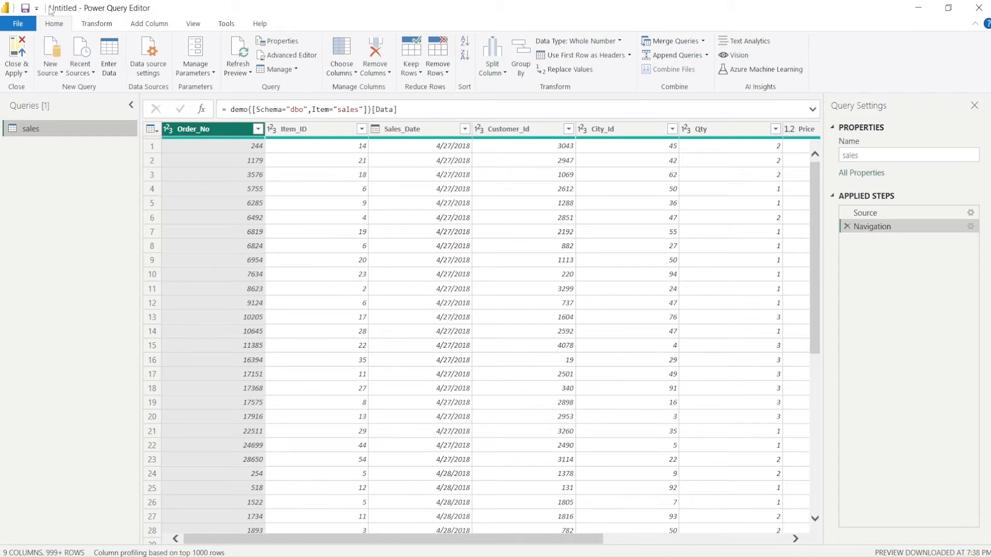
left_click_drag(41, 3, 190, 18)
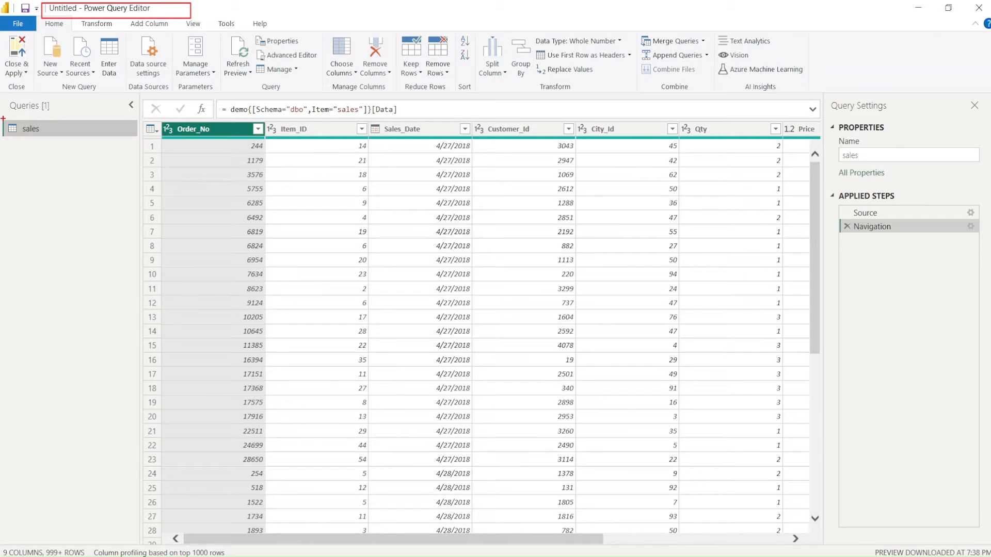
left_click_drag(4, 119, 136, 141)
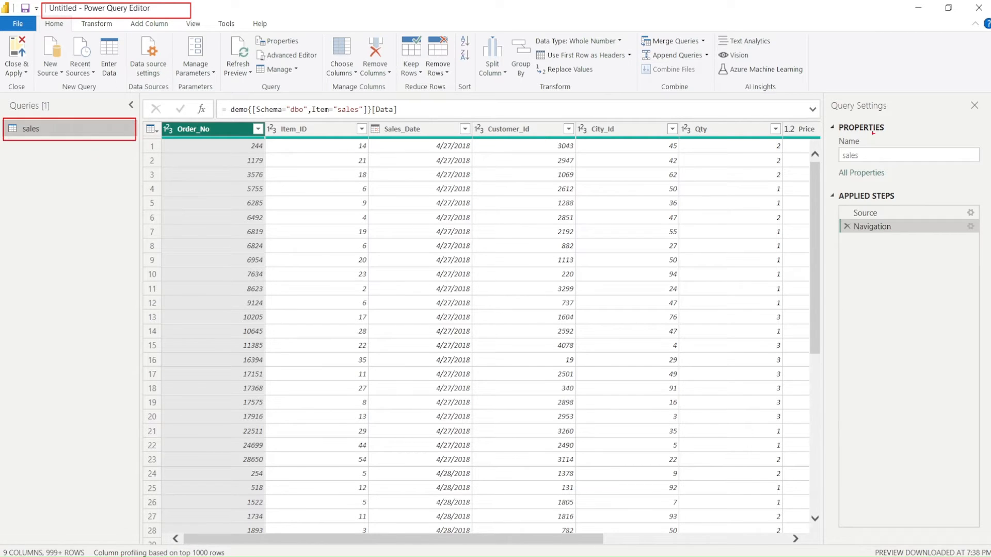
mouse_move(821, 183)
left_mouse_down()
mouse_move(960, 264)
mouse_move(987, 265)
left_mouse_up()
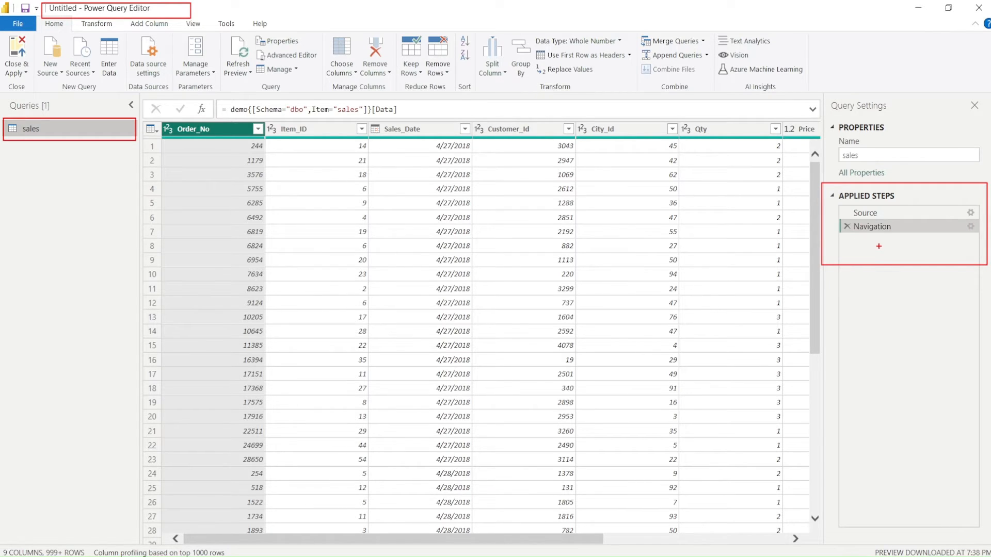
View the native query generated for the Navigation step of the sales query and close it.
right_click(876, 228)
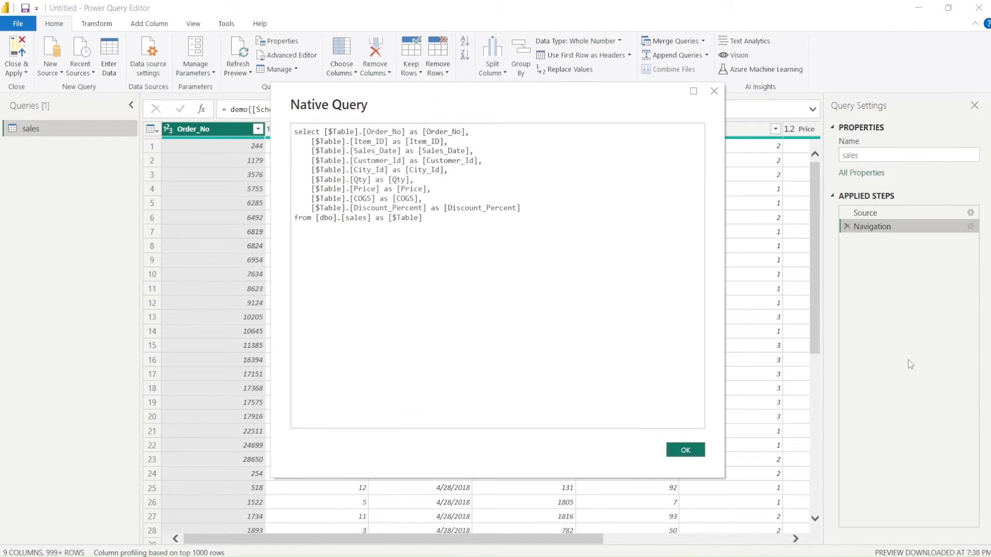
left_click_drag(435, 221, 292, 131)
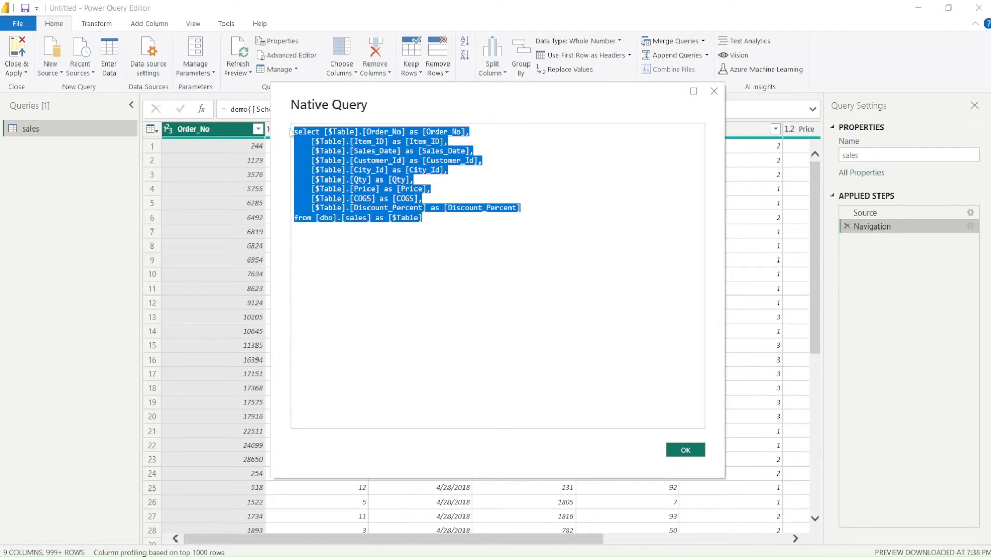
left_click(471, 232)
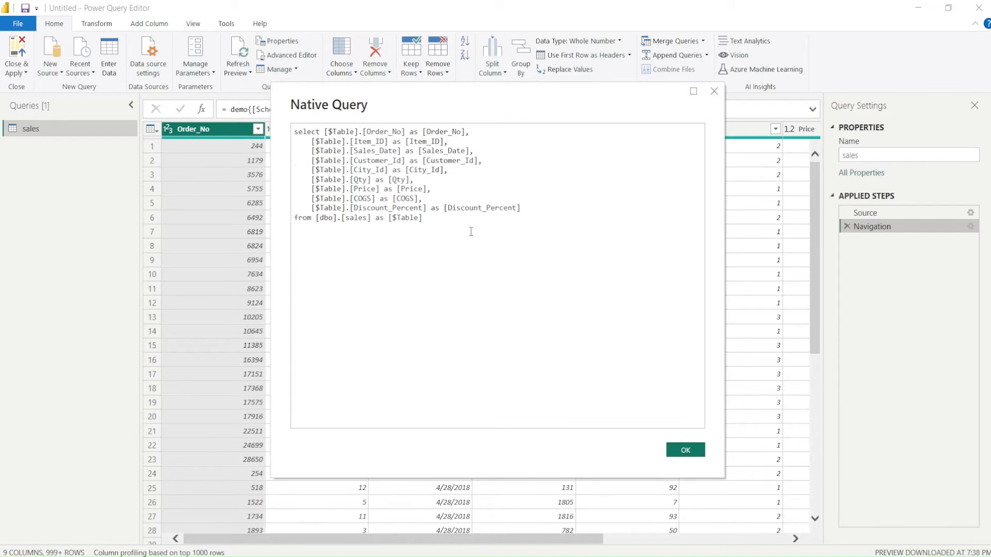
left_click(685, 450)
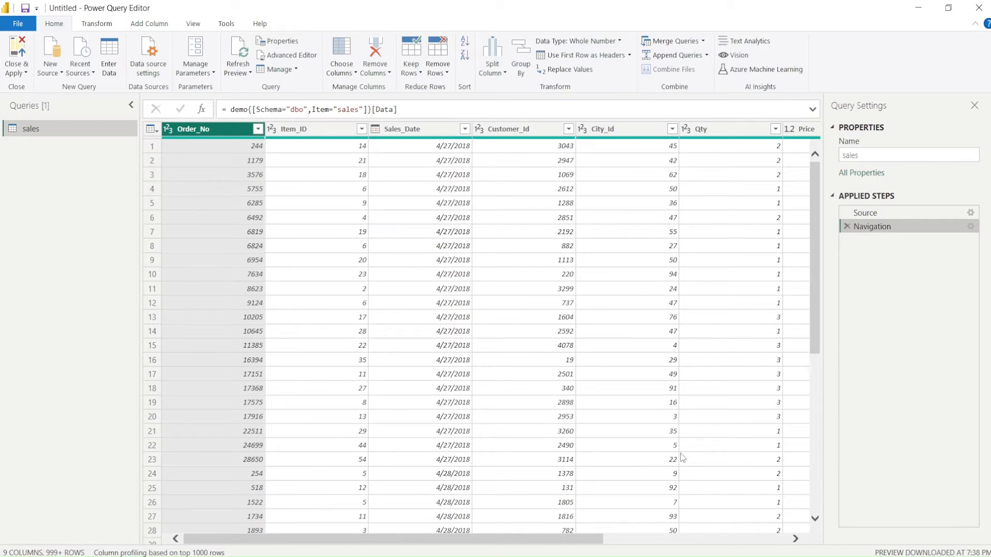
left_click_drag(567, 539, 570, 539)
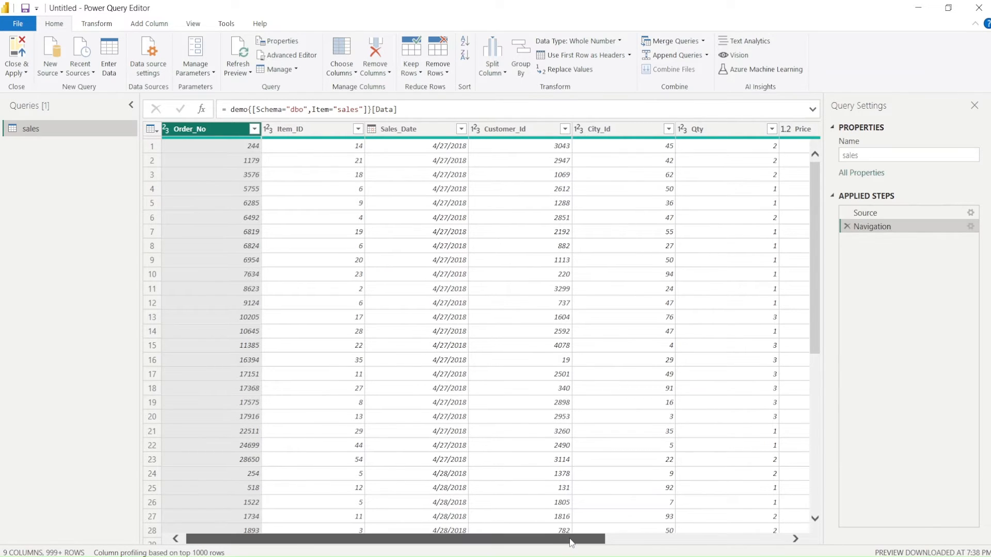
left_click(401, 129)
right_click(401, 130)
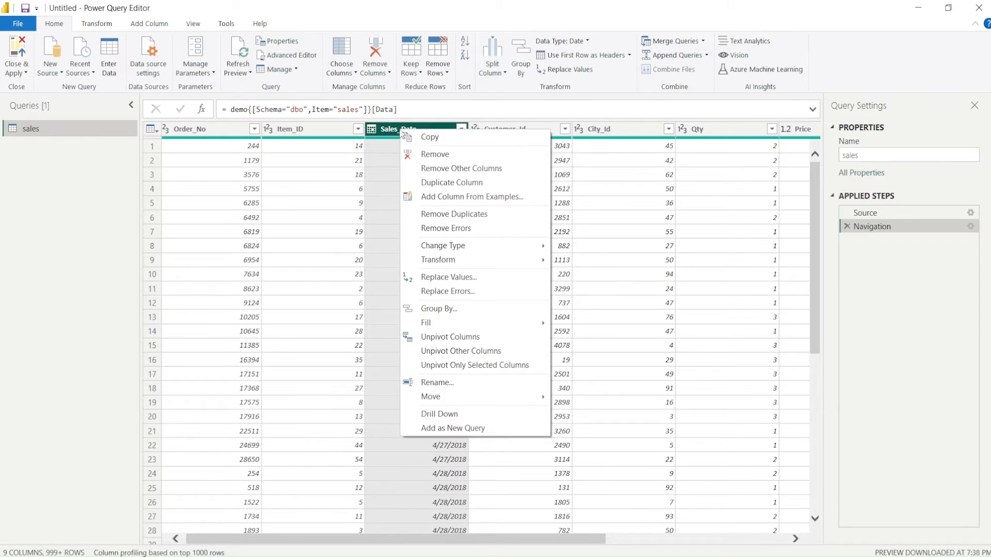
left_click(845, 352)
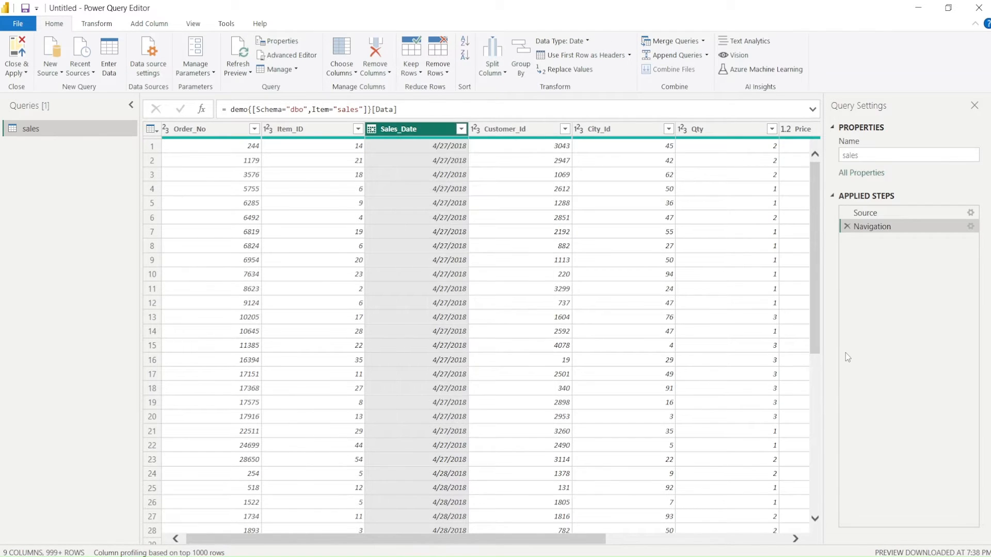
Add a custom column named Gross to the sales query with the formula [Qty]*[Price].
left_click_drag(601, 541, 791, 547)
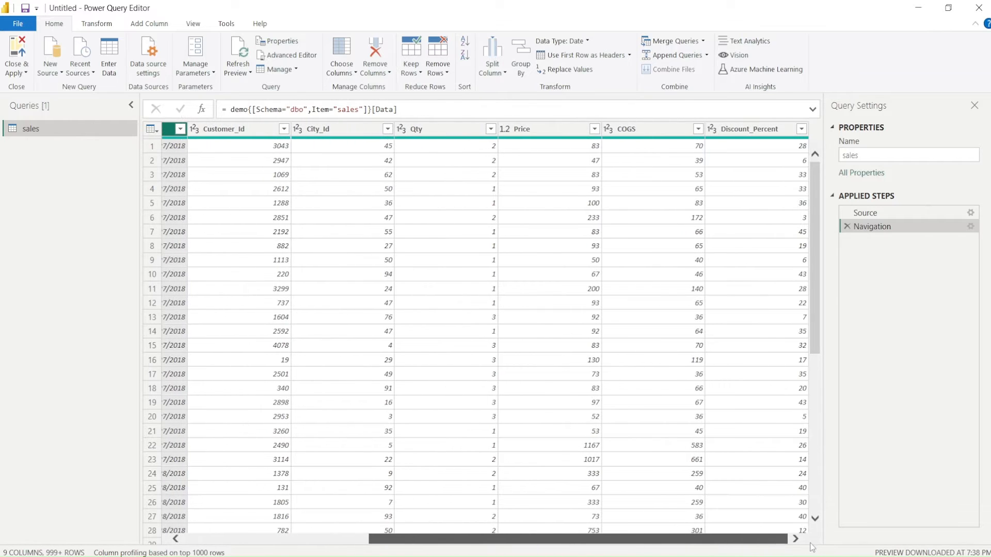
left_click(738, 130)
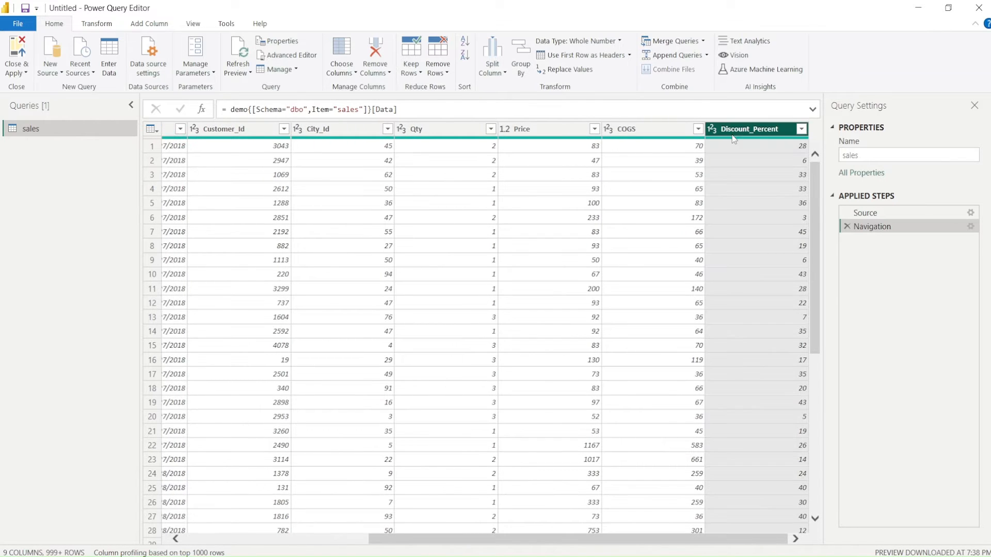
left_click(145, 24)
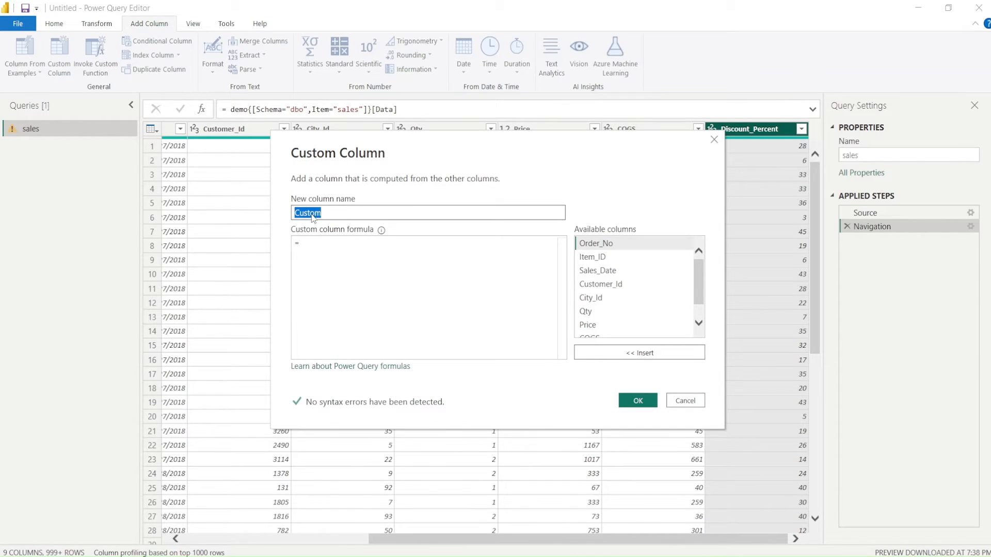
type("Gross")
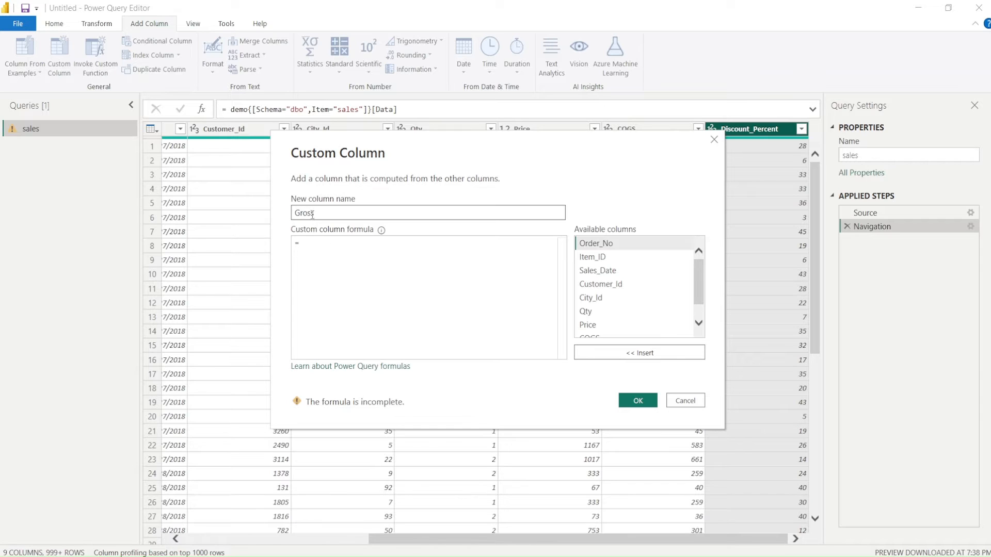
left_click(329, 250)
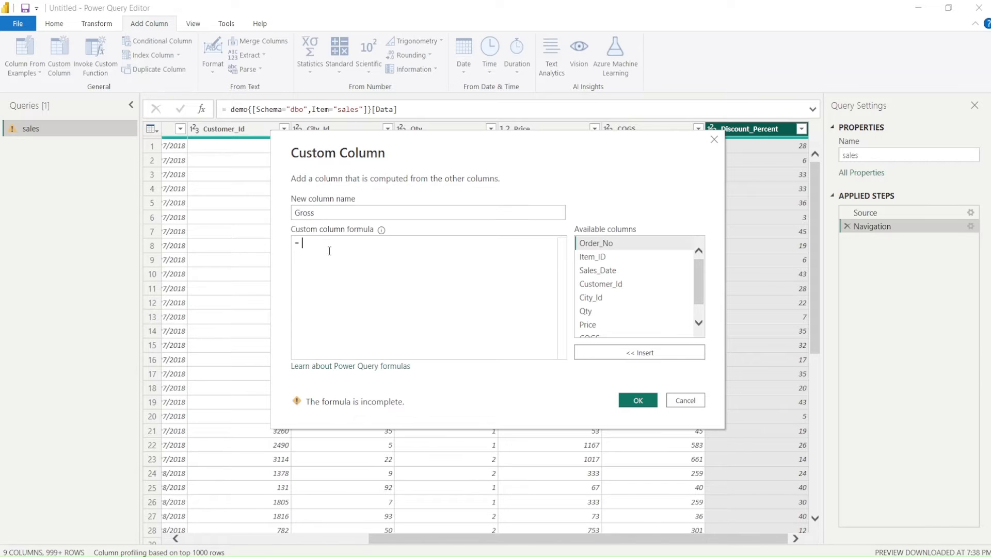
double_click(604, 313)
type("*")
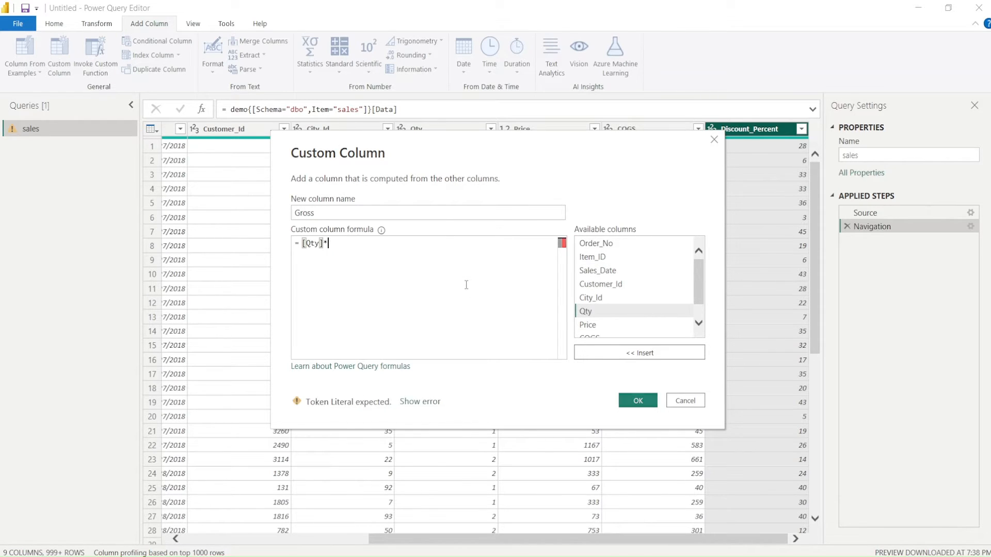
double_click(594, 326)
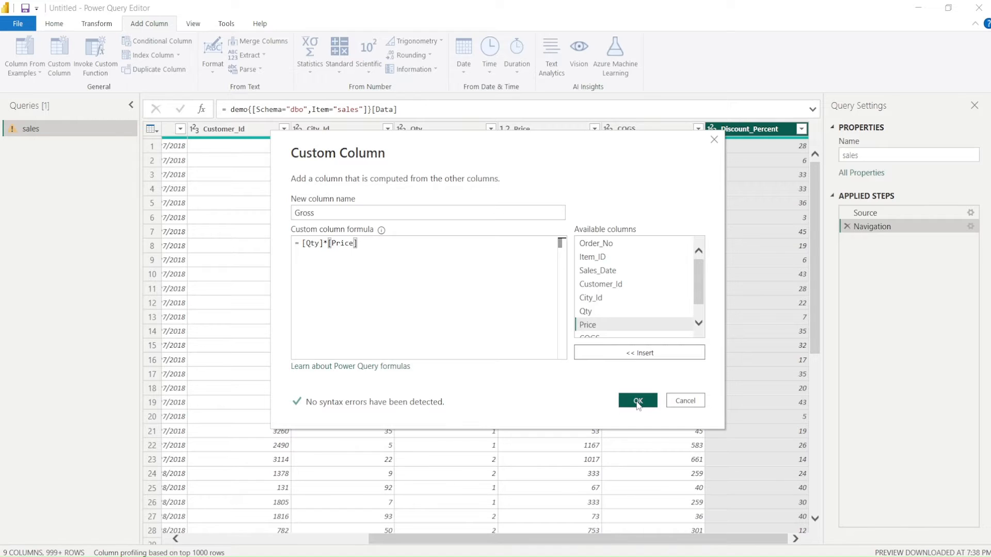
left_click(638, 402)
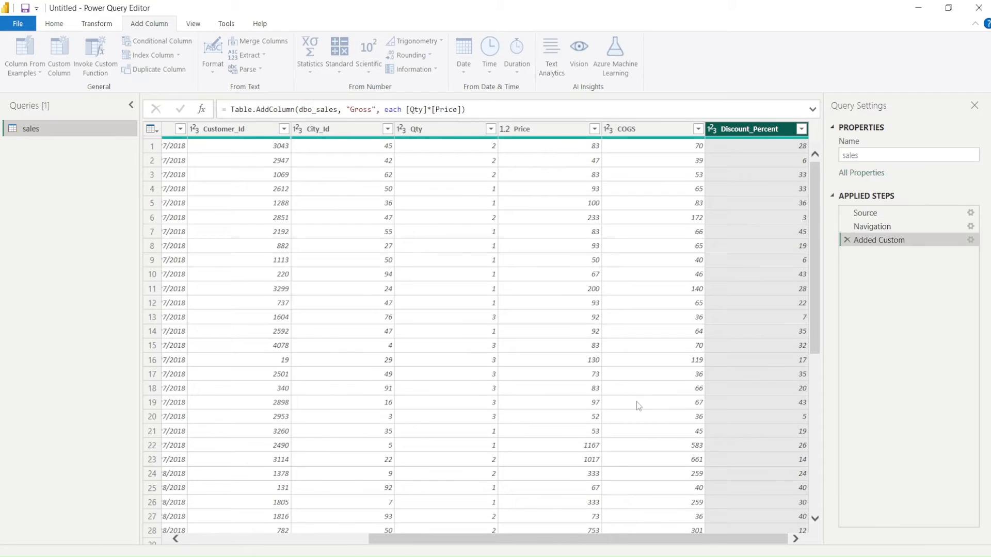
View the native query of the Added Custom step, examine the Gross expression in it, and close it.
right_click(882, 241)
left_click(929, 377)
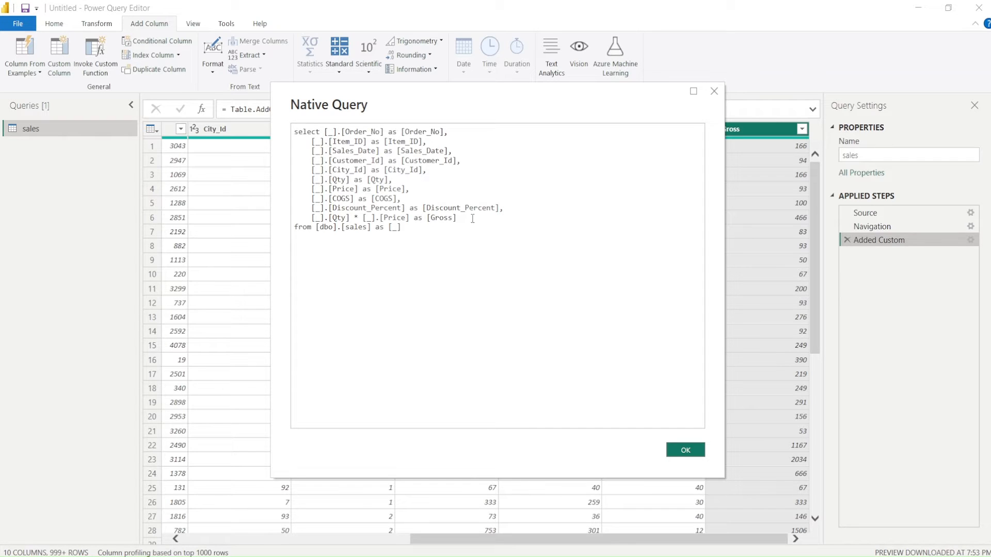
left_click_drag(457, 217, 310, 217)
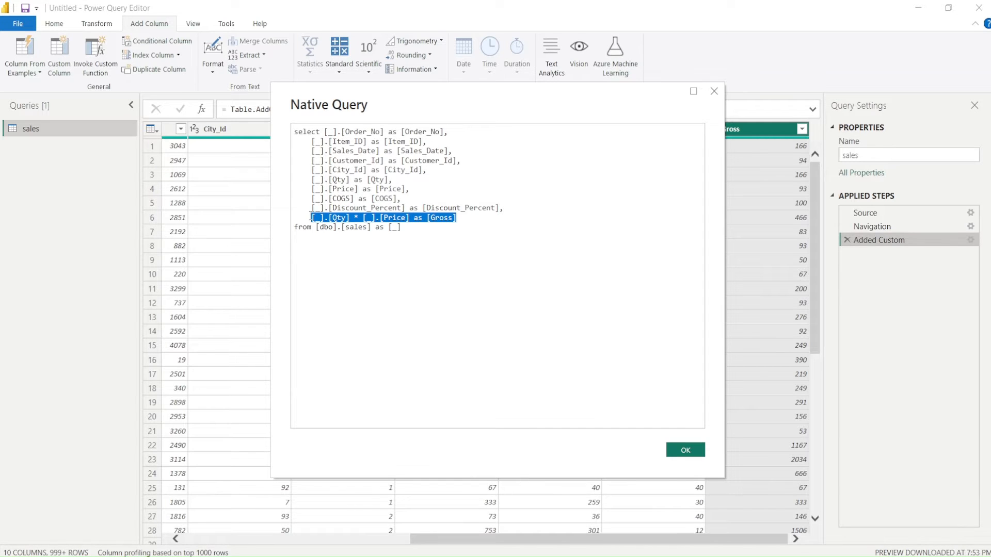
left_click(686, 450)
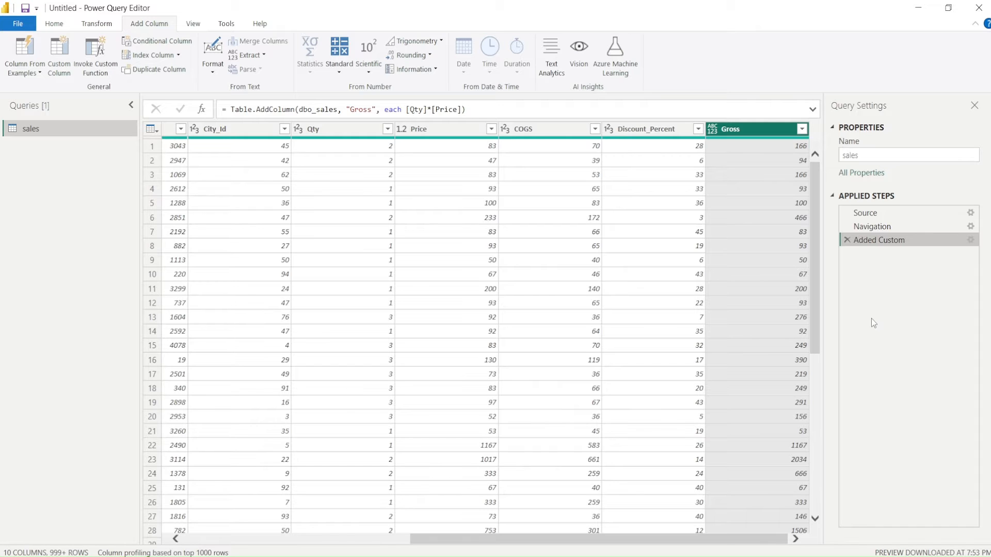
Change the data type of the Sales_Date column to Date/Time.
left_click_drag(549, 539, 322, 538)
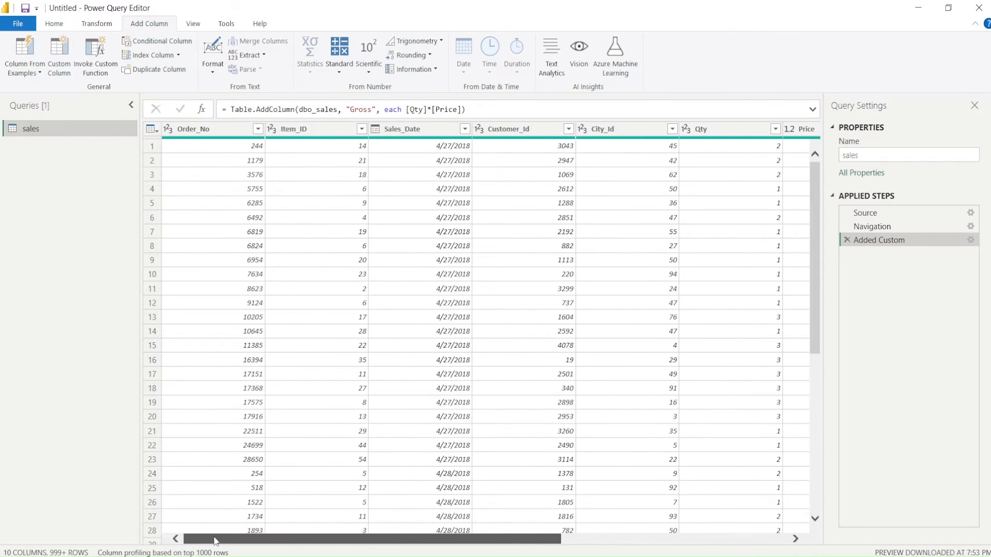
right_click(398, 128)
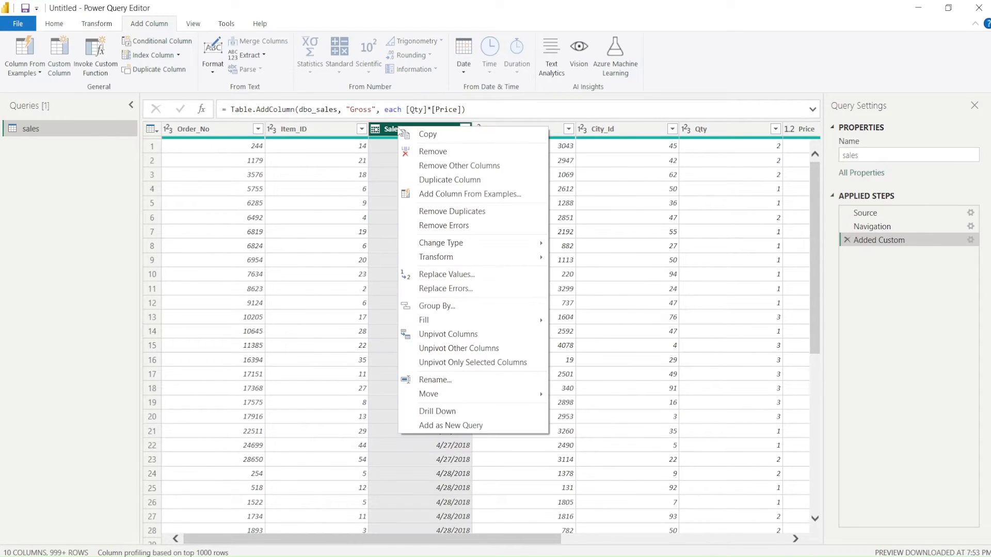
left_click(463, 74)
left_click(463, 73)
left_click(54, 26)
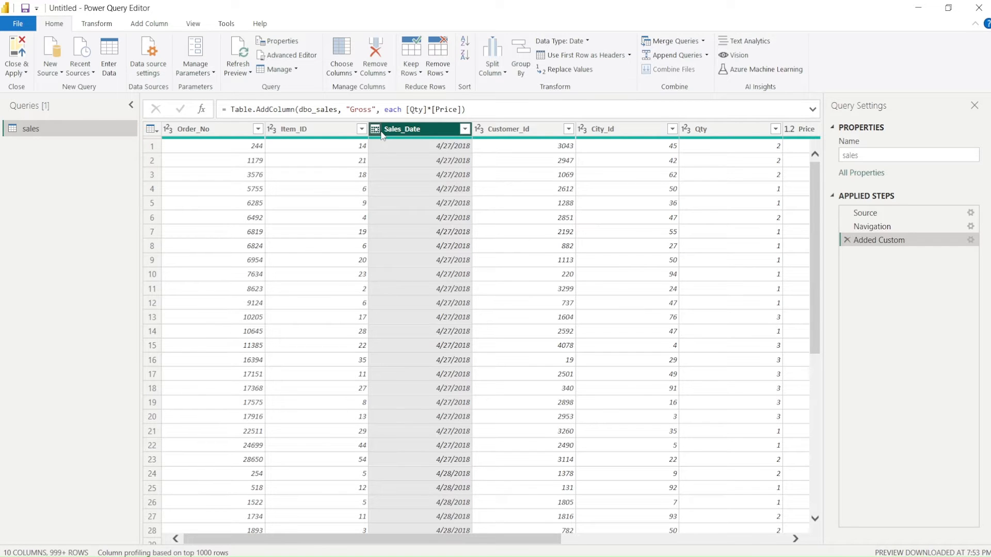
left_click(573, 42)
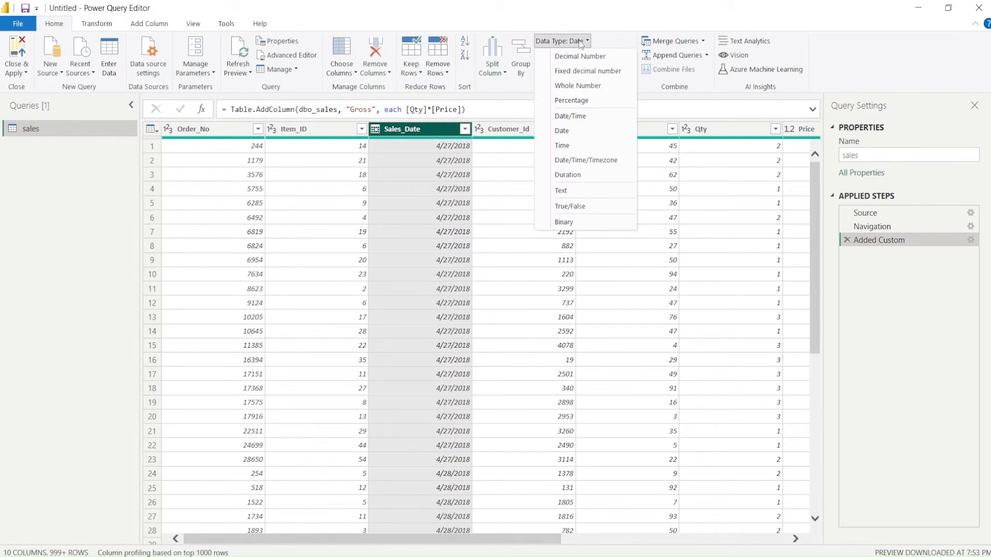
left_click(573, 116)
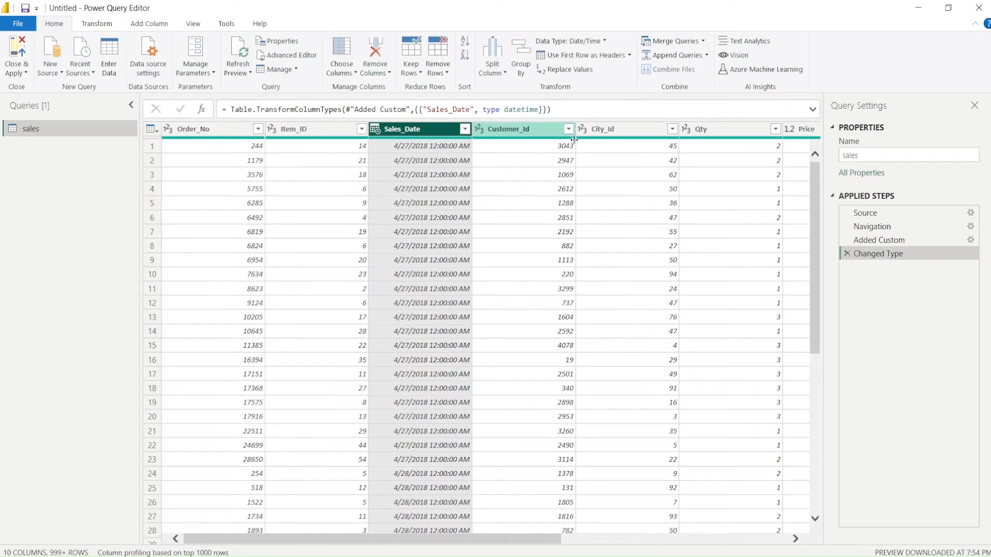
View the native query of the Changed Type step, examine the Sales_Date conversion line in it, and close it.
right_click(870, 257)
left_click(904, 394)
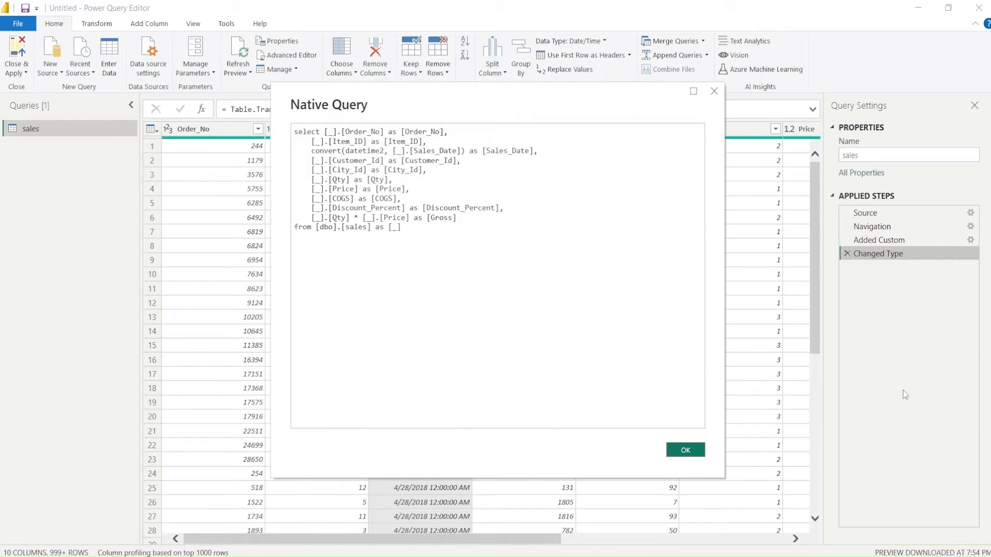
left_click_drag(312, 151, 537, 151)
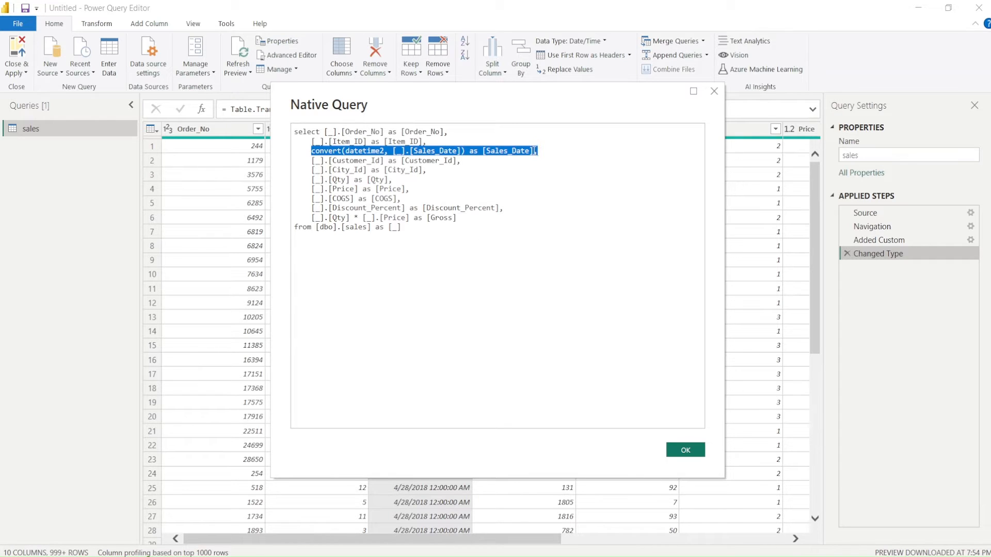
left_click(686, 451)
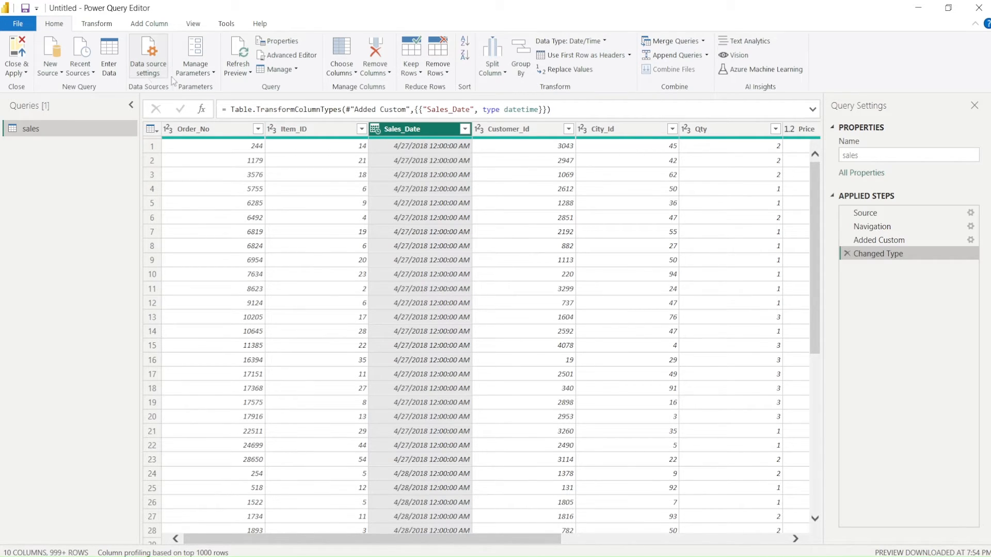
Create a new query parameter and name it RangeStart.
left_click(201, 72)
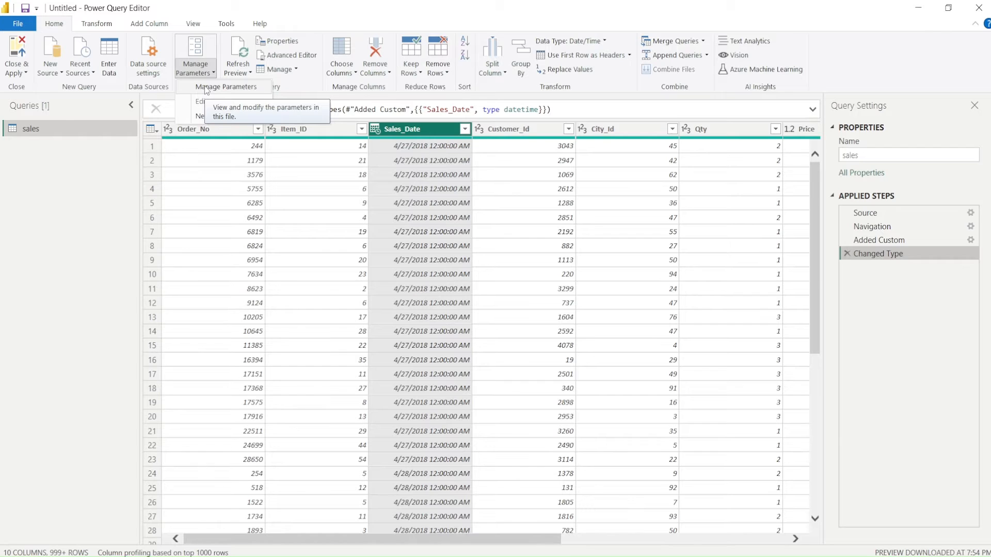
left_click(206, 88)
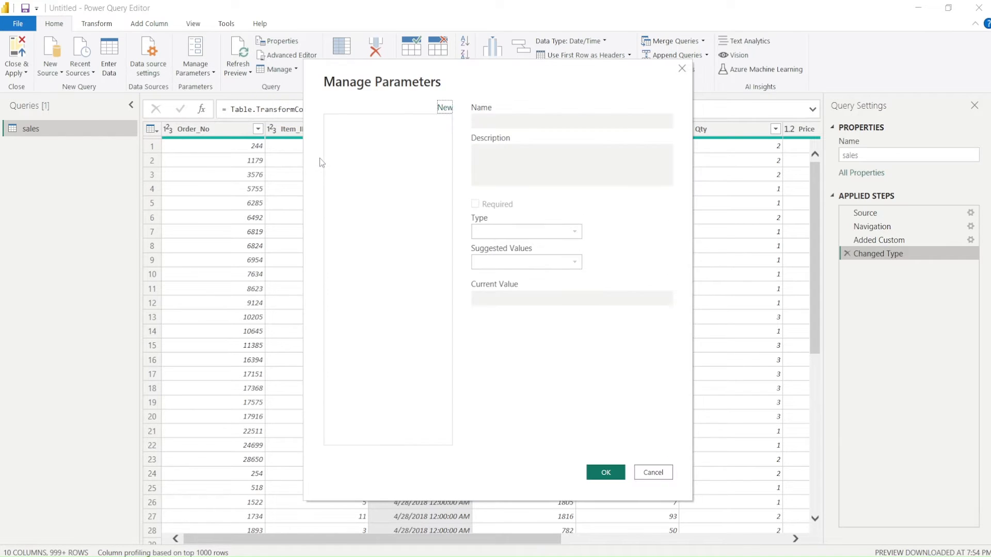
left_click(447, 111)
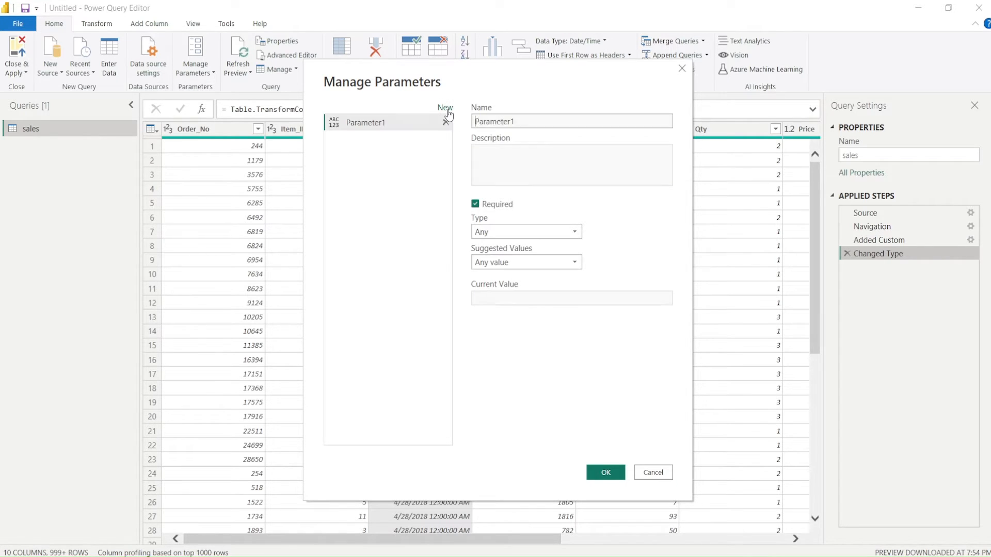
double_click(528, 120)
type("Rag")
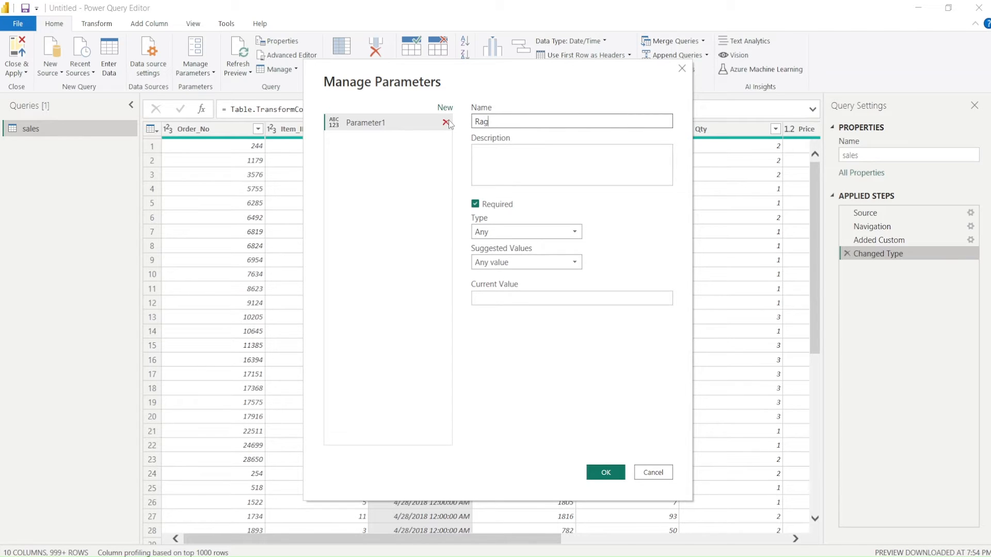
key("BackSpace")
key("BackSpace")
type("angeStart")
left_click(494, 167)
Set the RangeStart parameter's type to Date/Time and its current value to 2018-01-01.
left_click(497, 233)
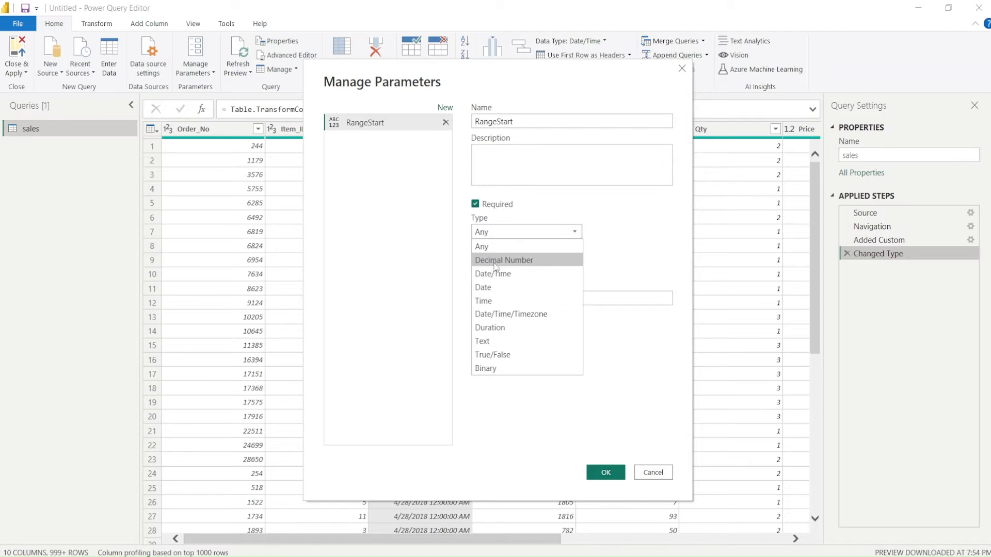
left_click(494, 273)
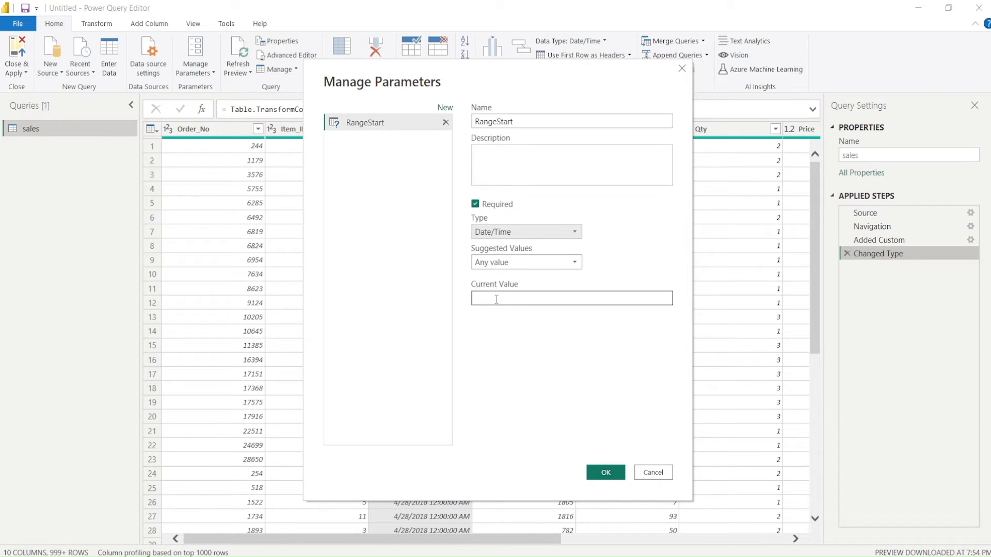
left_click(496, 300)
type("20")
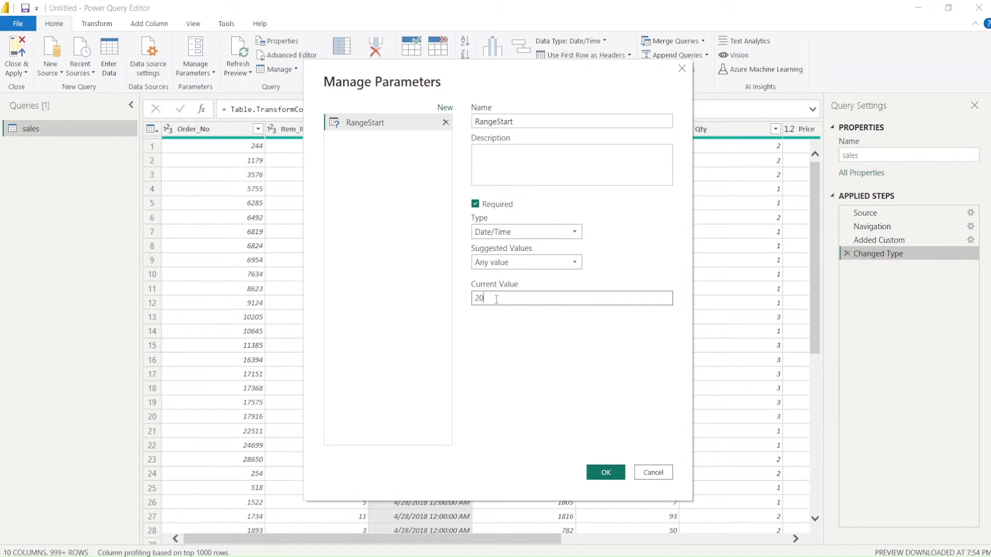
type("18-01-01")
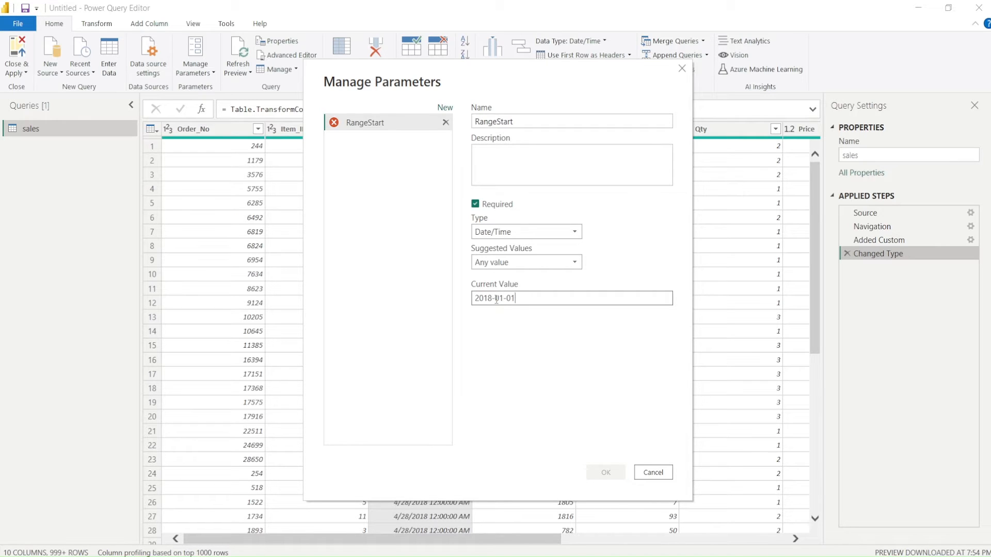
Add a second parameter named RangeEnd with the type Date/Time.
left_click(444, 107)
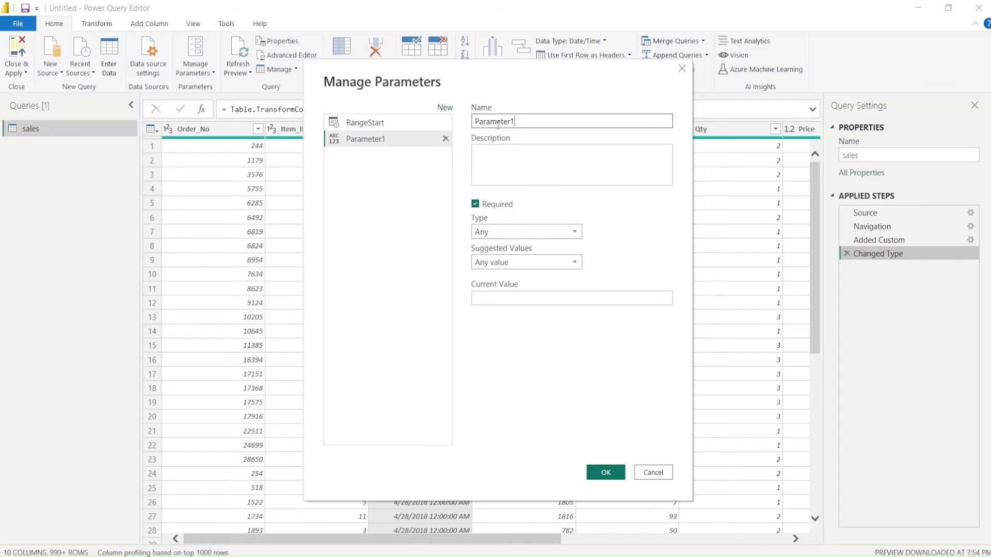
left_click_drag(527, 122, 475, 124)
type("RangeEnd")
left_click(514, 164)
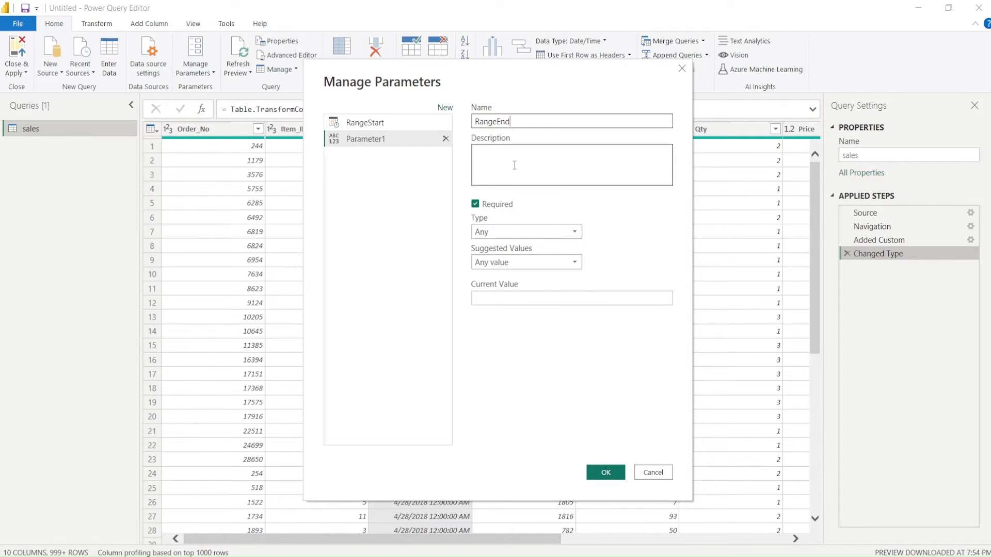
left_click(509, 234)
left_click(501, 274)
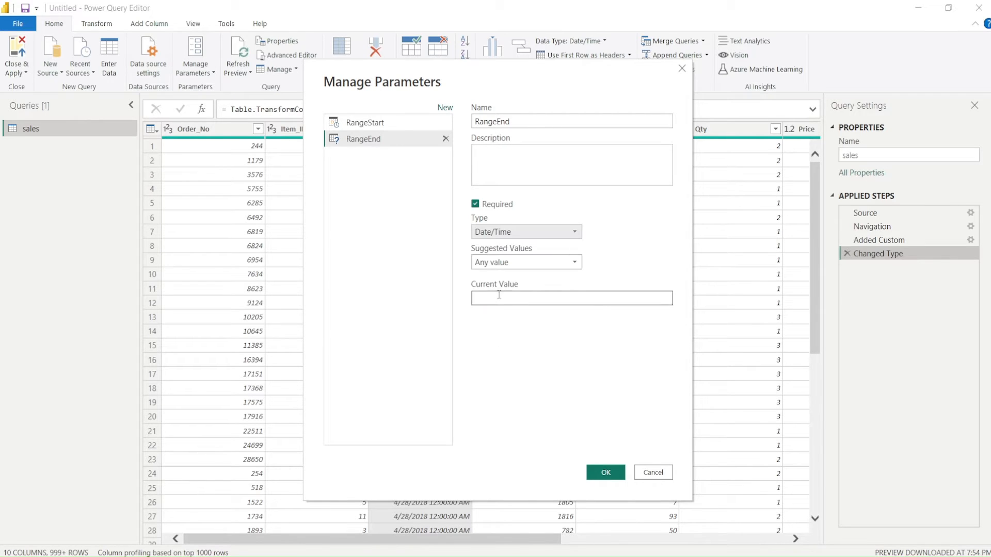
Set the RangeEnd parameter's current value to 2020-12-31, save both parameters, and check them in the query list.
left_click(499, 296)
type("20")
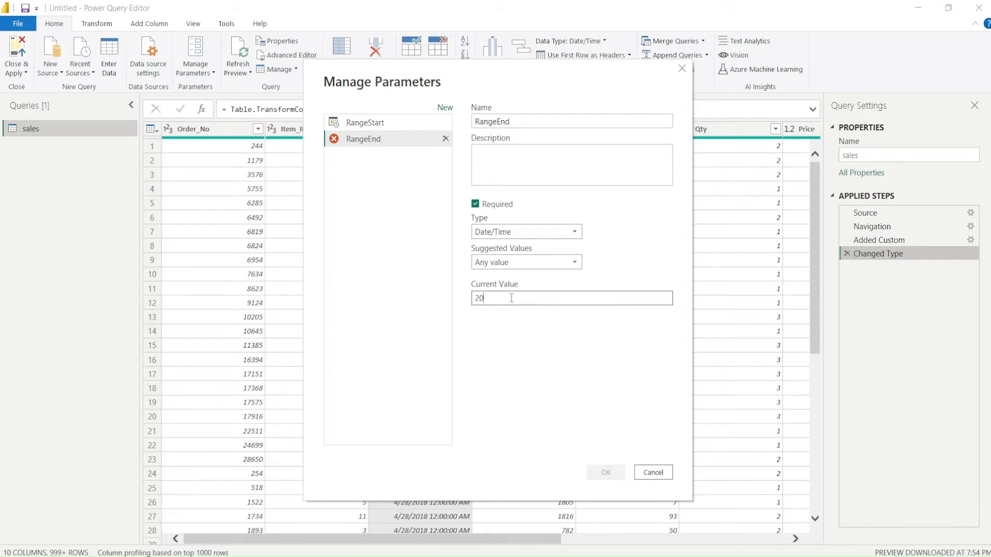
type("20-")
type("08")
key("BackSpace")
key("BackSpace")
type("12031")
left_click_drag(503, 298, 508, 299)
type("-")
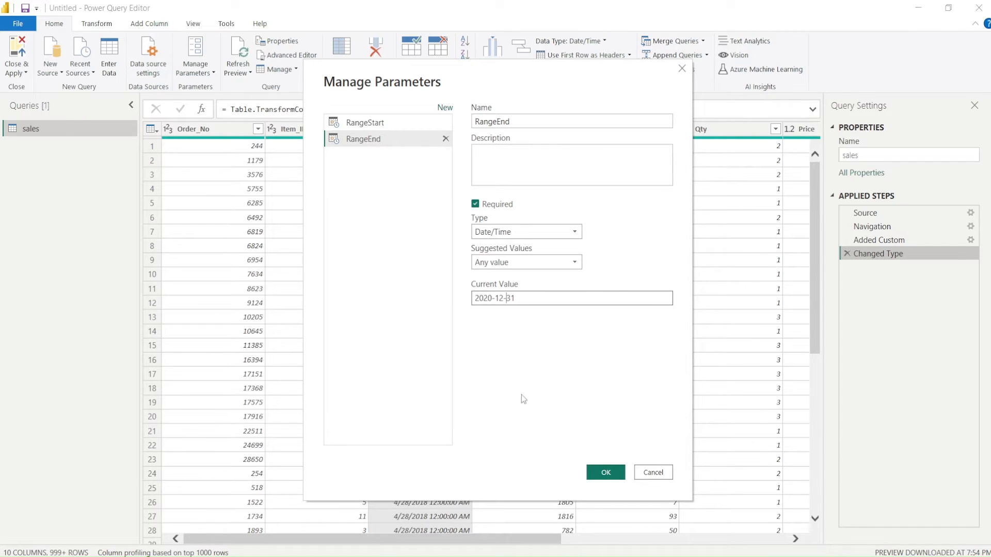
left_click(609, 472)
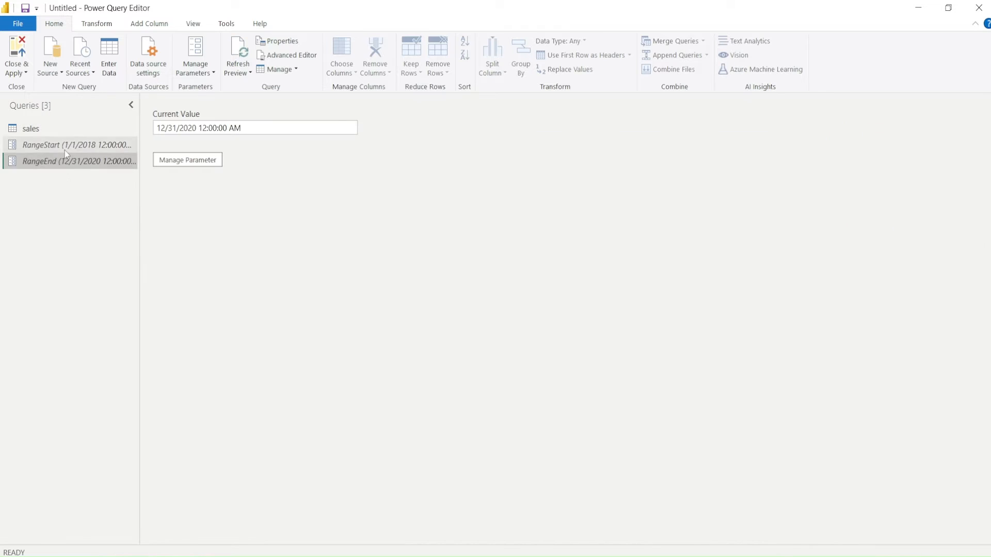
left_click(64, 149)
left_click(66, 162)
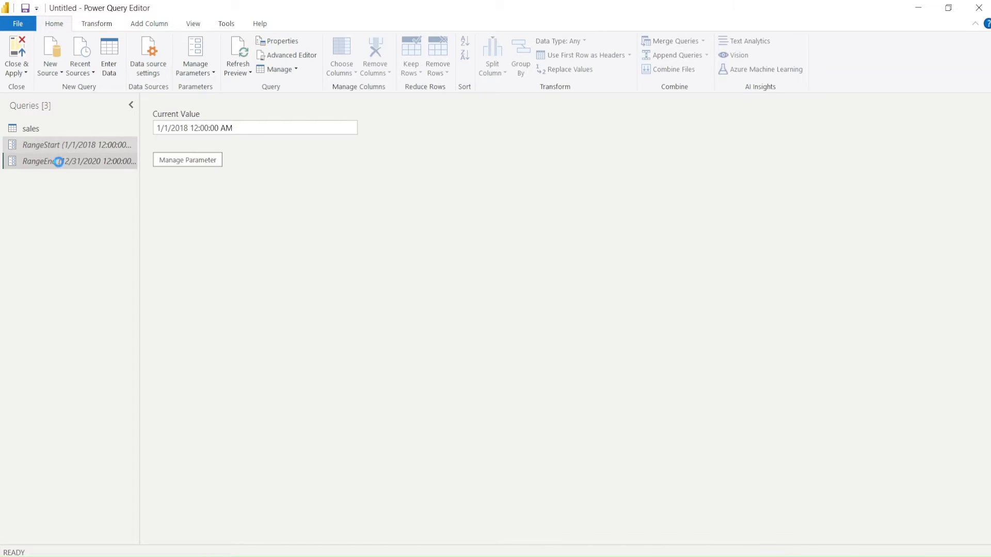
Start a custom date/time filter on the sales query's Sales_Date column in Advanced mode.
left_click(62, 129)
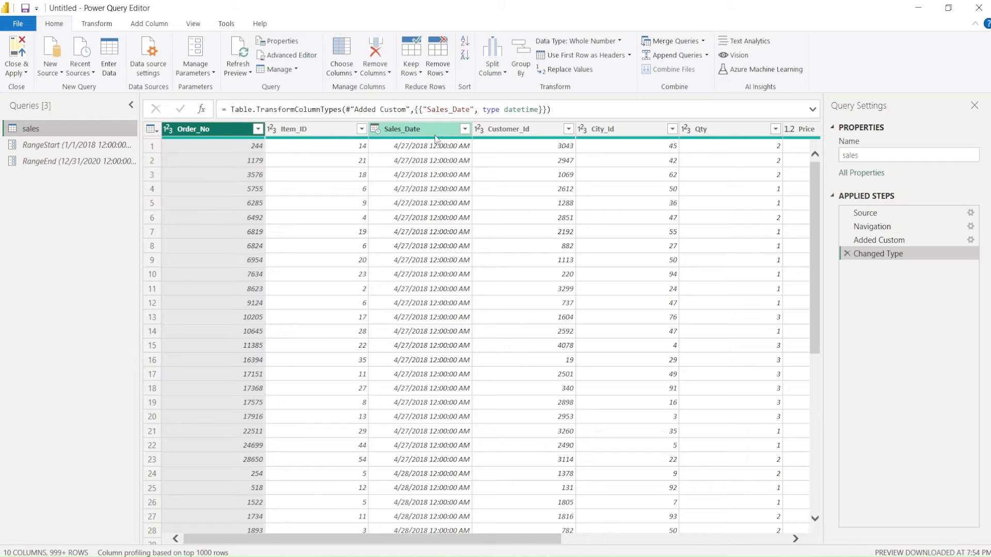
right_click(404, 135)
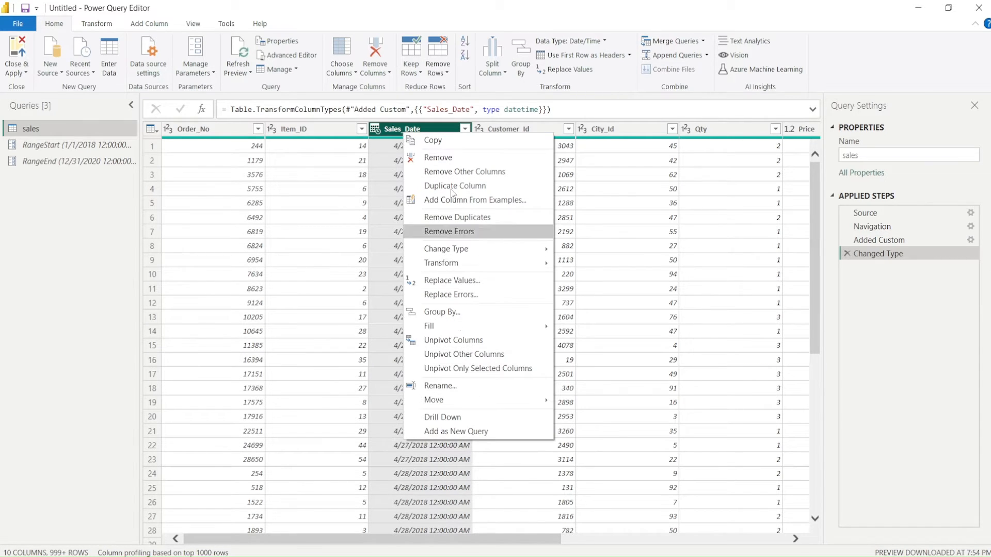
left_click(464, 129)
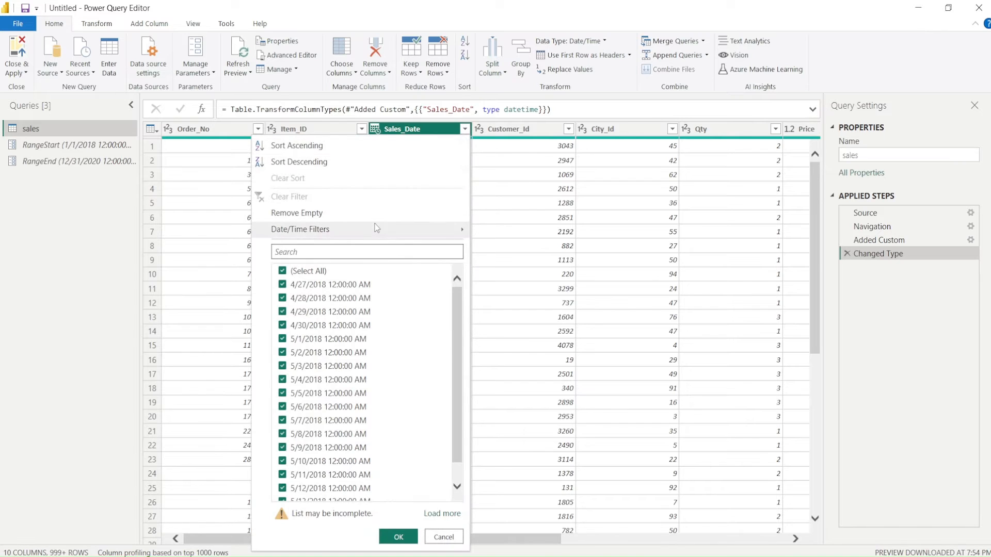
mouse_move(395, 231)
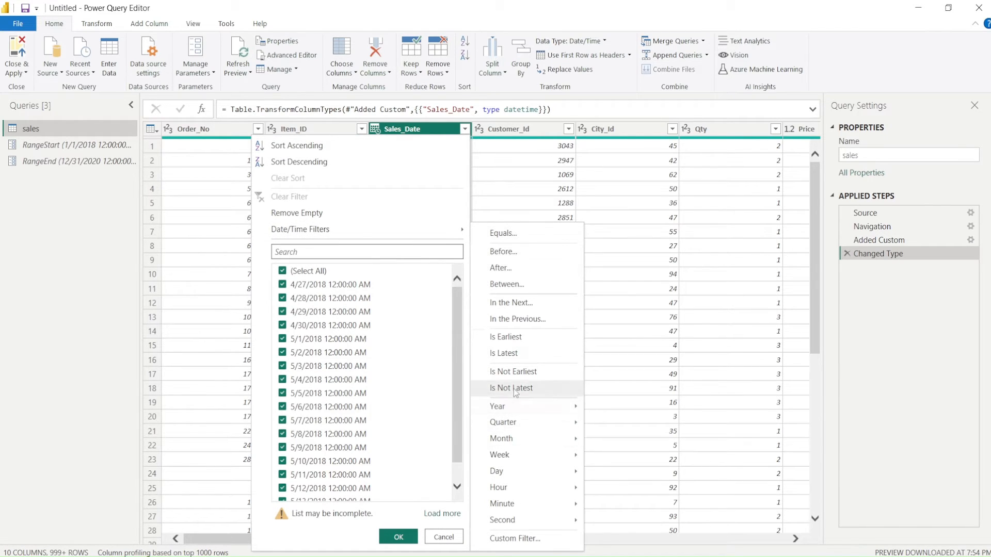
left_click(501, 541)
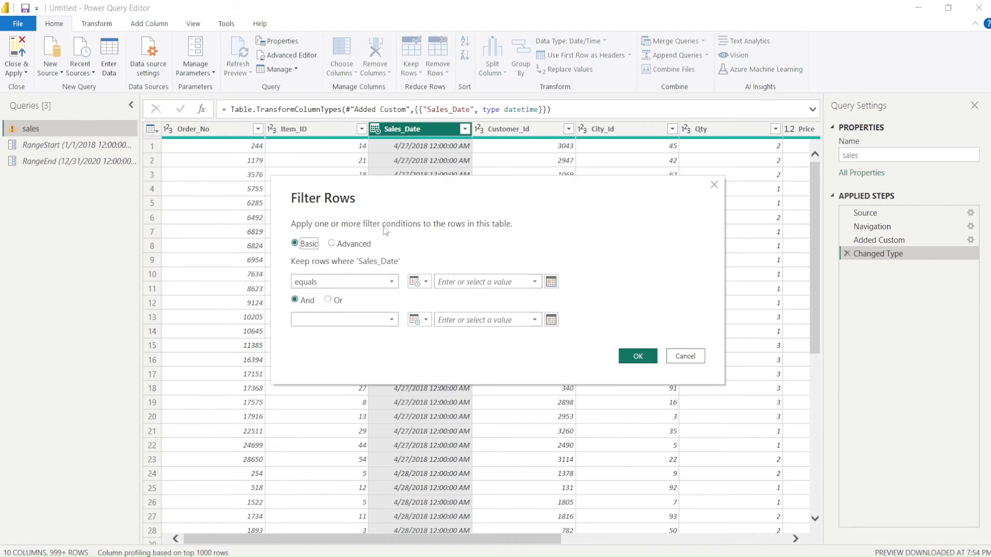
left_click(339, 244)
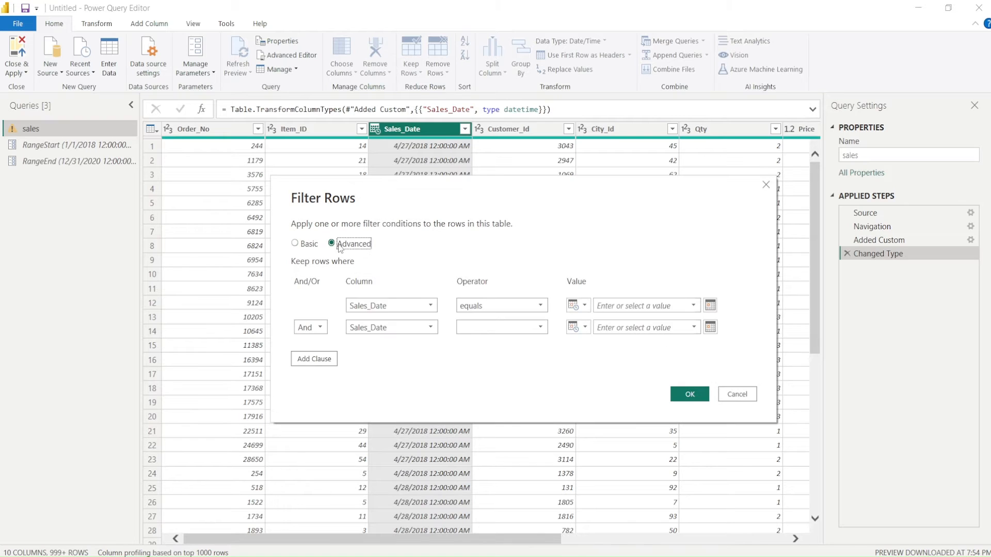
Set the first filter condition to Sales_Date is after or equal to the RangeStart parameter.
left_click(468, 308)
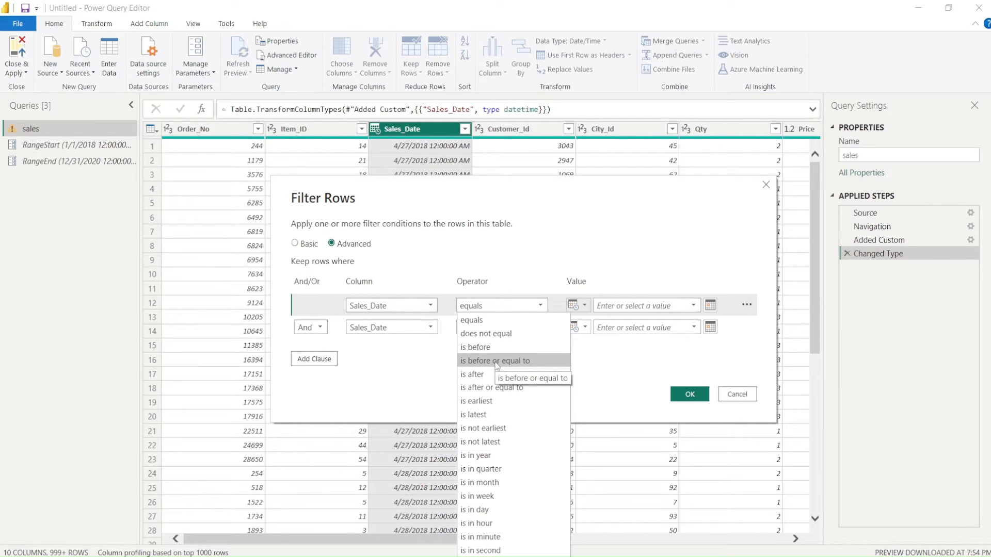
left_click(495, 387)
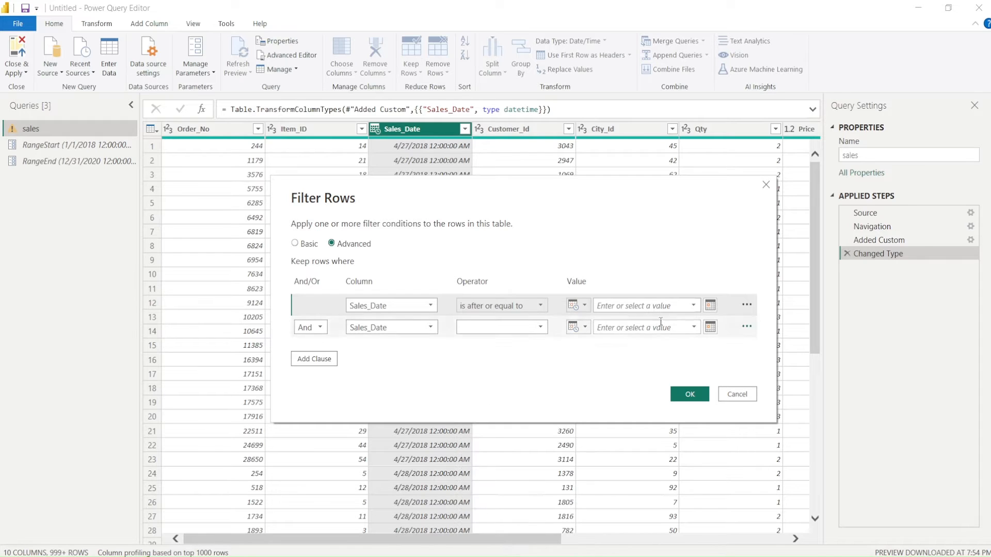
left_click(694, 309)
left_click(694, 309)
left_click(580, 308)
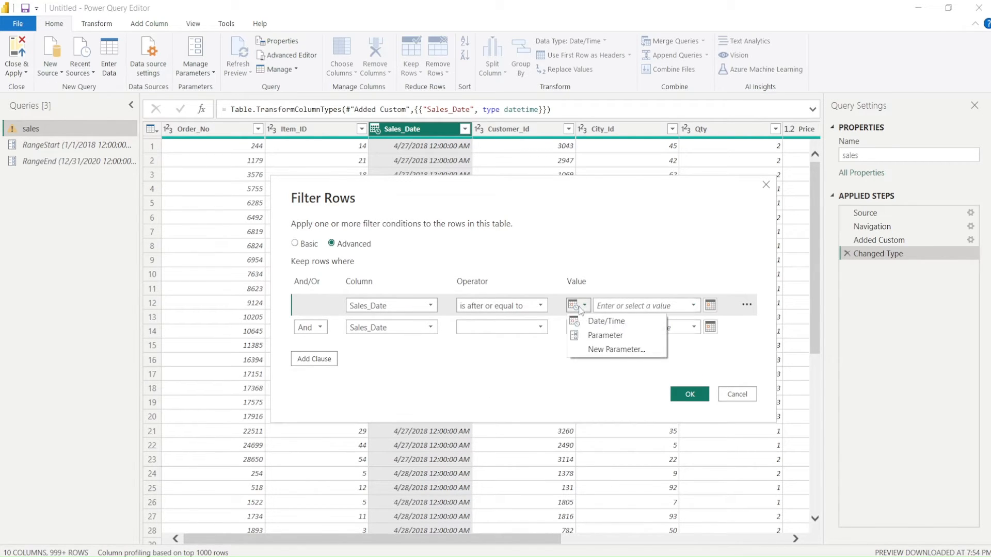
left_click(605, 335)
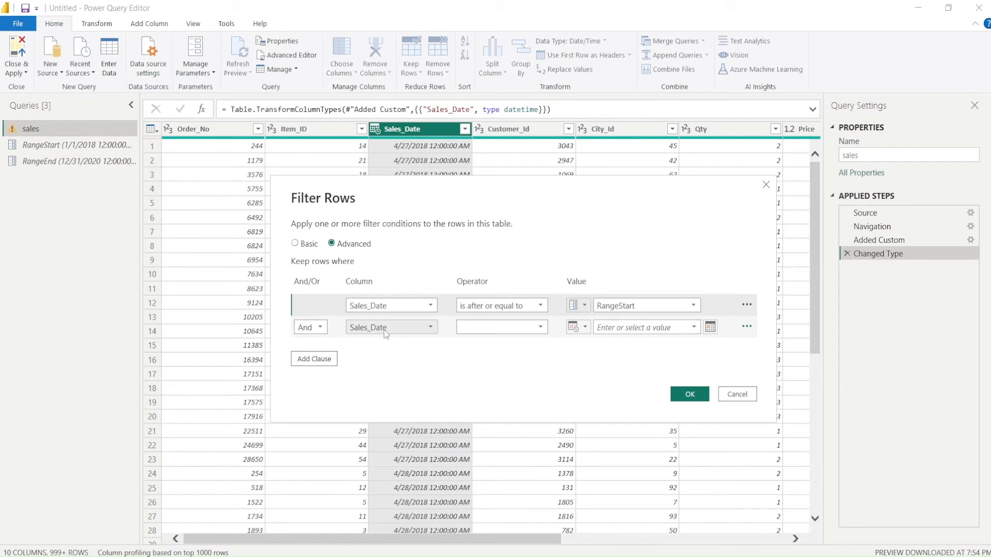
Set the second filter condition to Sales_Date is before the RangeEnd parameter and apply the row filter.
left_click(491, 328)
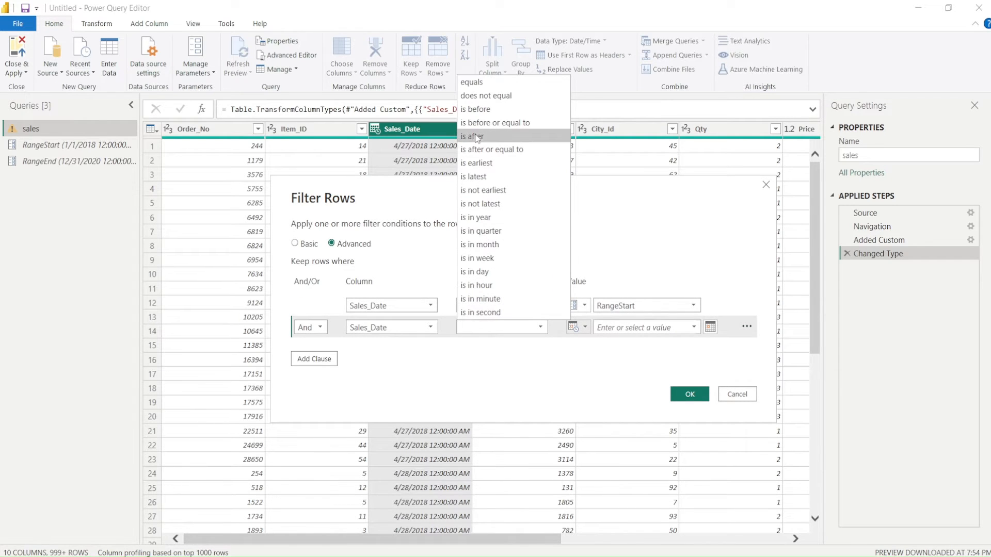
left_click(475, 109)
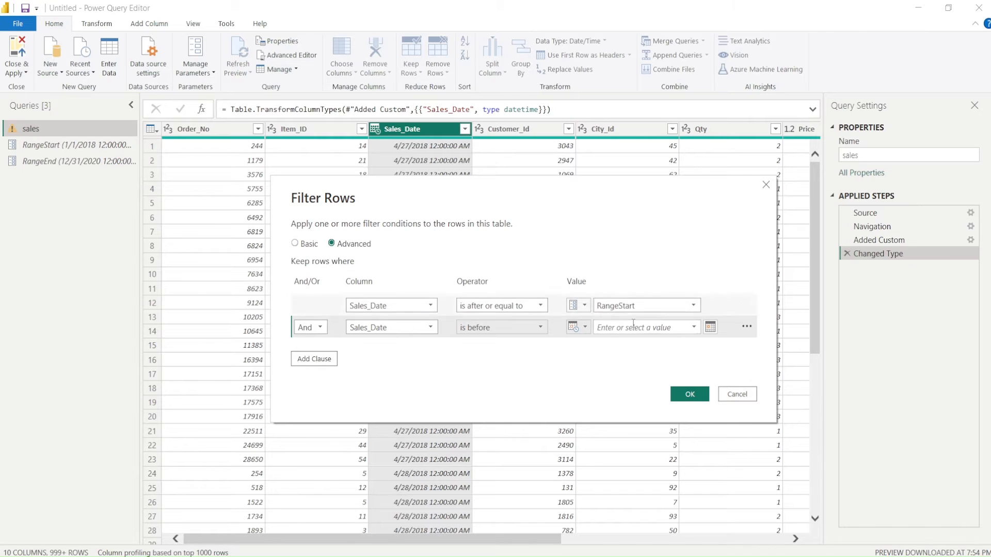
left_click(578, 327)
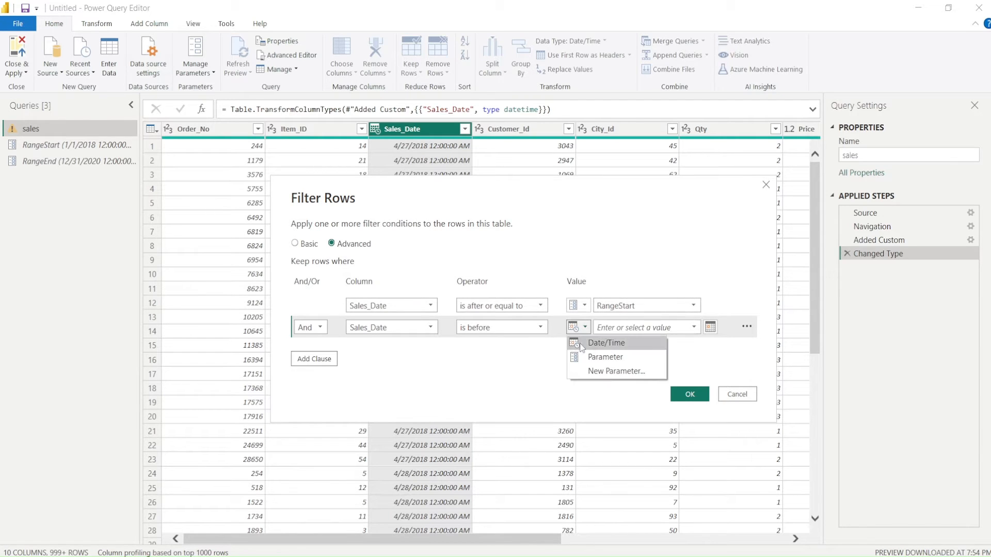
left_click(604, 357)
left_click(616, 327)
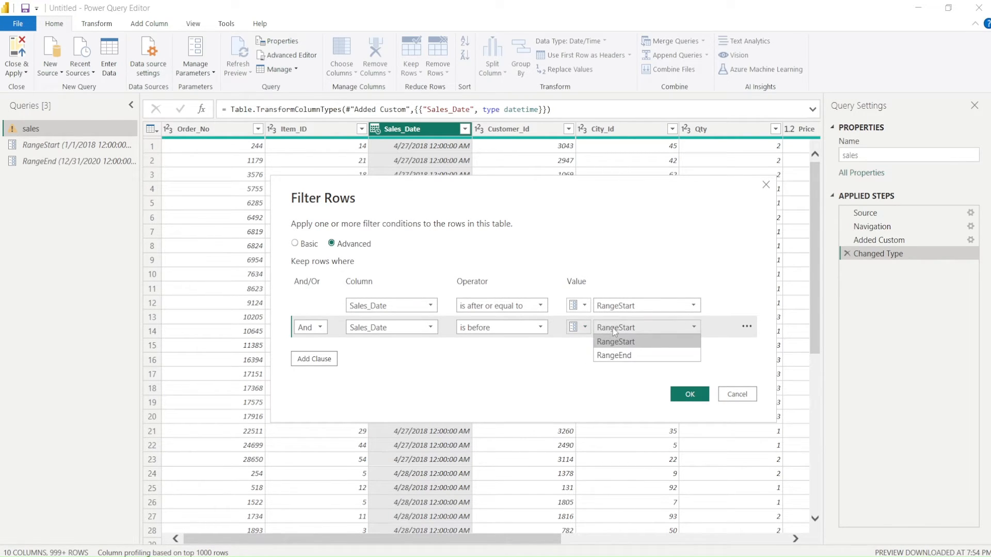
left_click(616, 356)
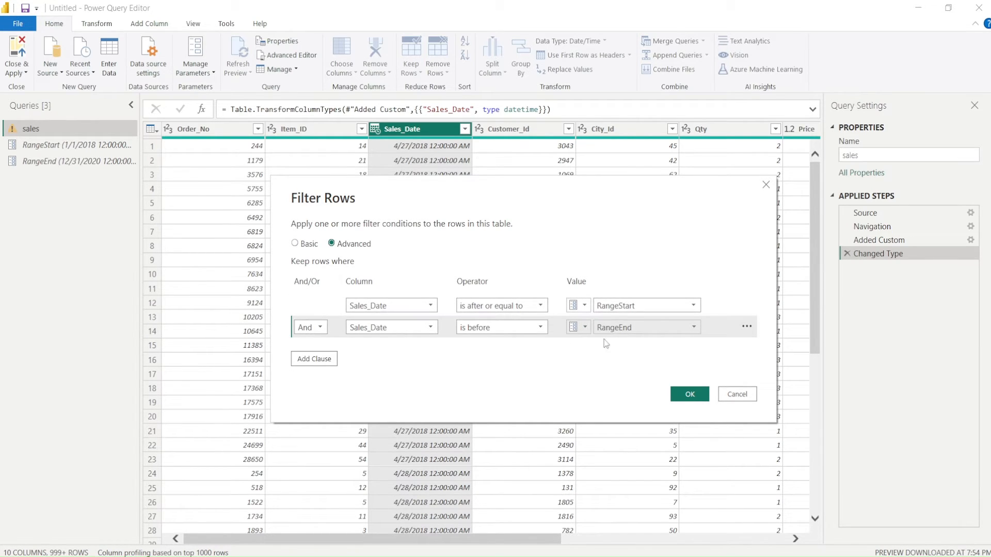
left_click(685, 395)
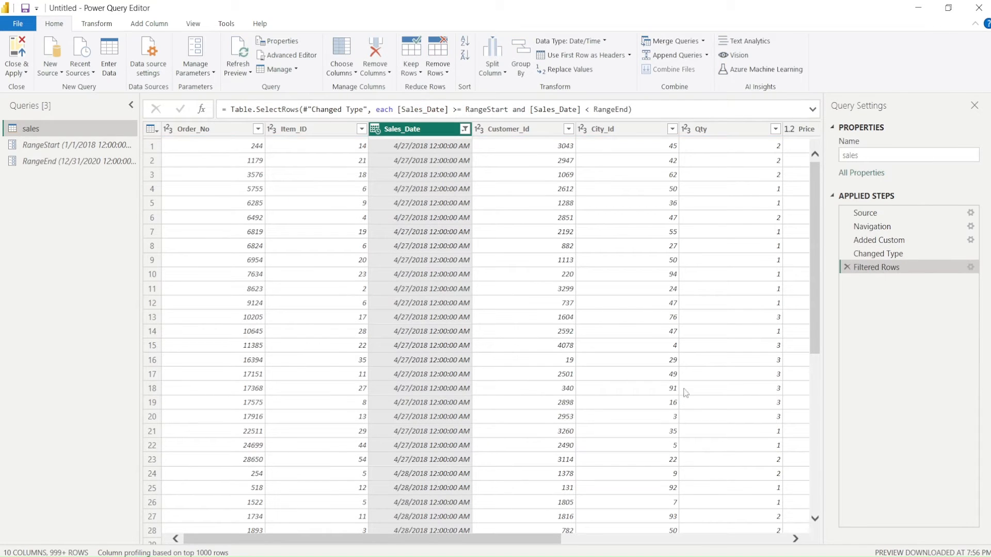
View the native query of the Filtered Rows step, examine its date conditions, and close it.
right_click(878, 272)
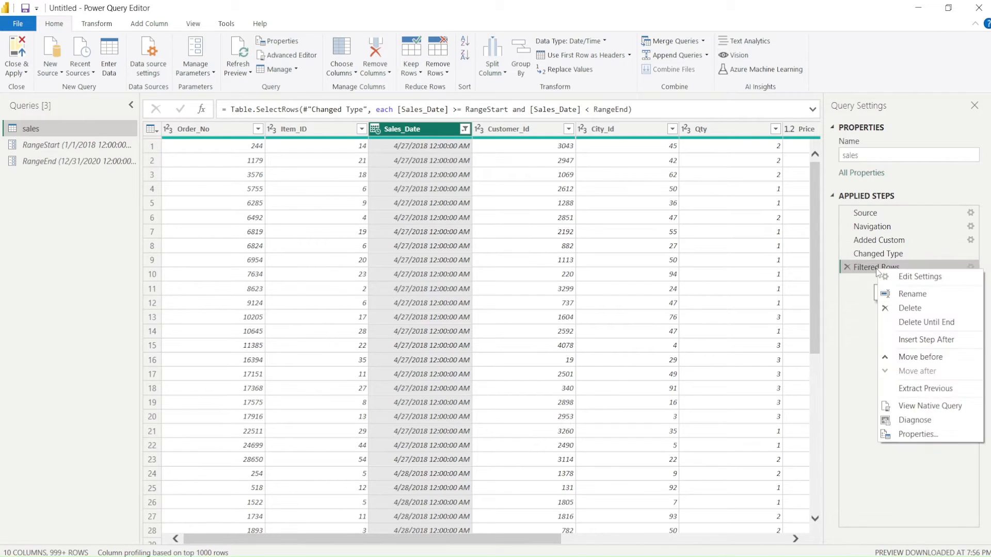
left_click(902, 407)
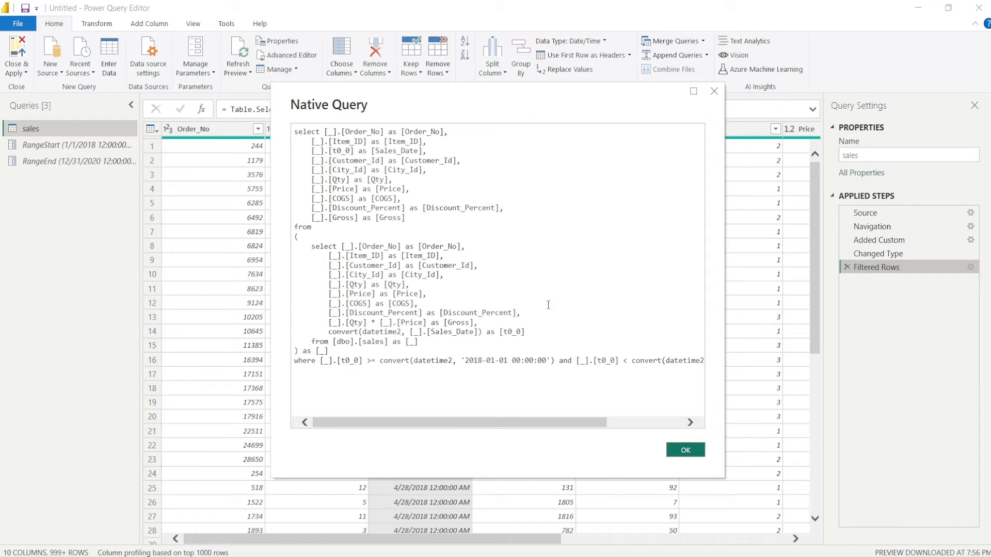
left_click(714, 92)
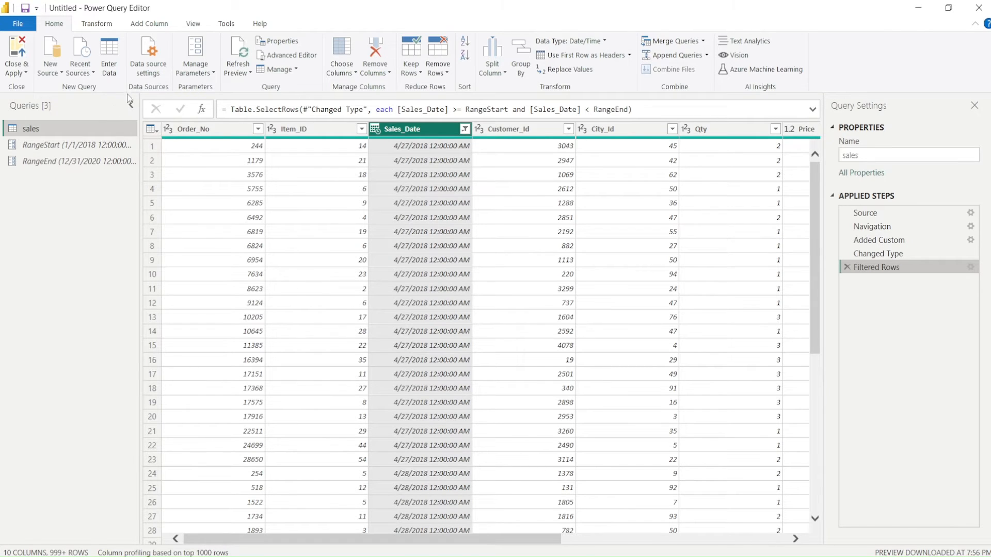
Add a column that extracts the first 2 characters of Sales_Date.
left_click(138, 24)
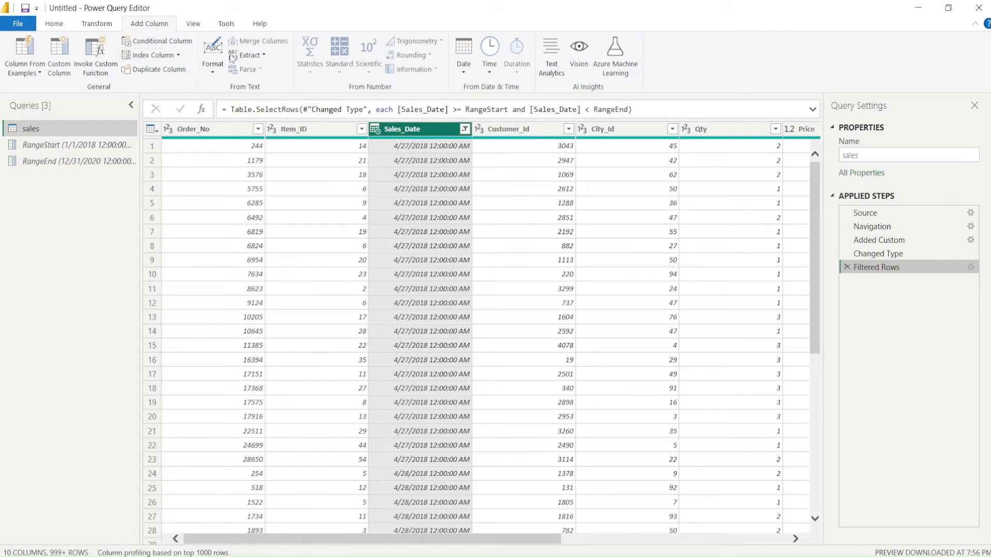
left_click(259, 59)
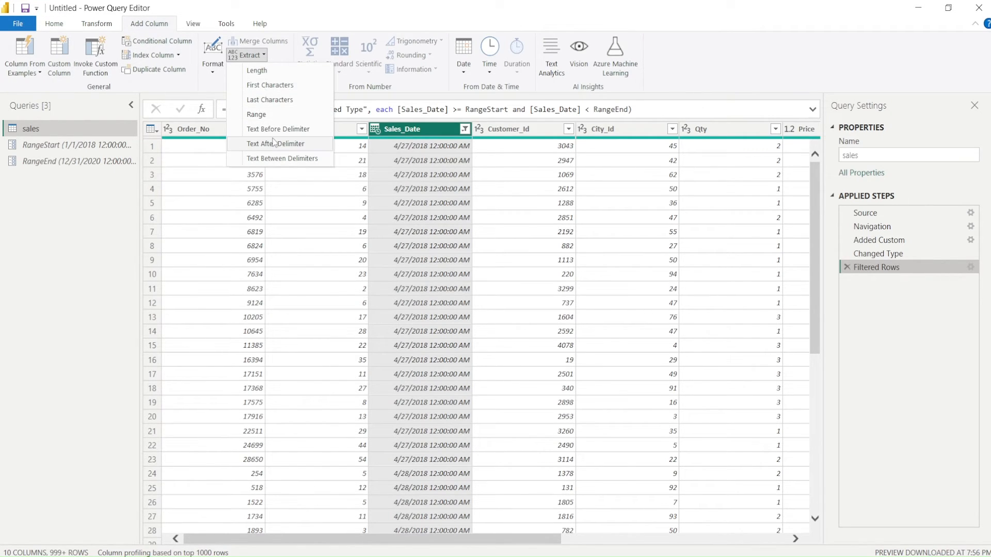
left_click(261, 85)
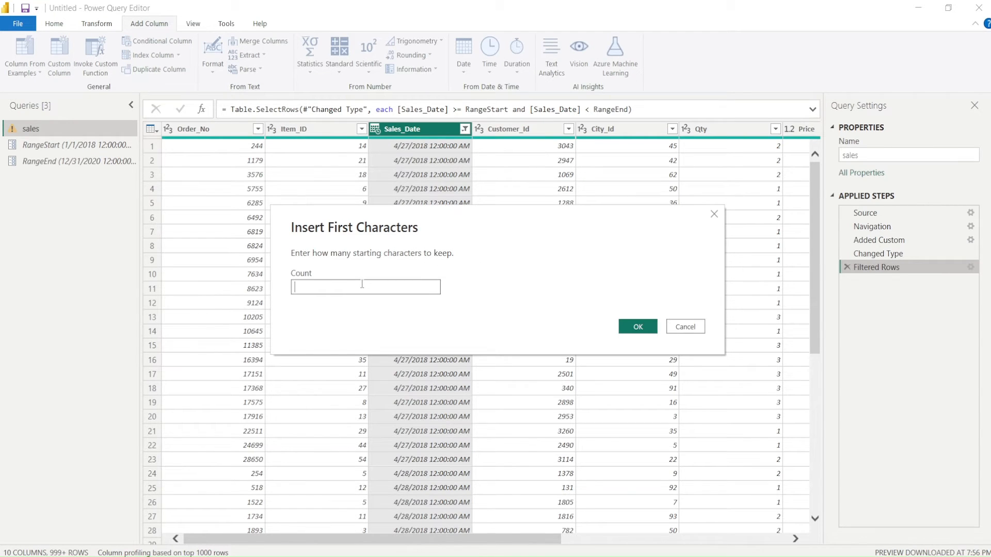
type("2")
left_click(632, 329)
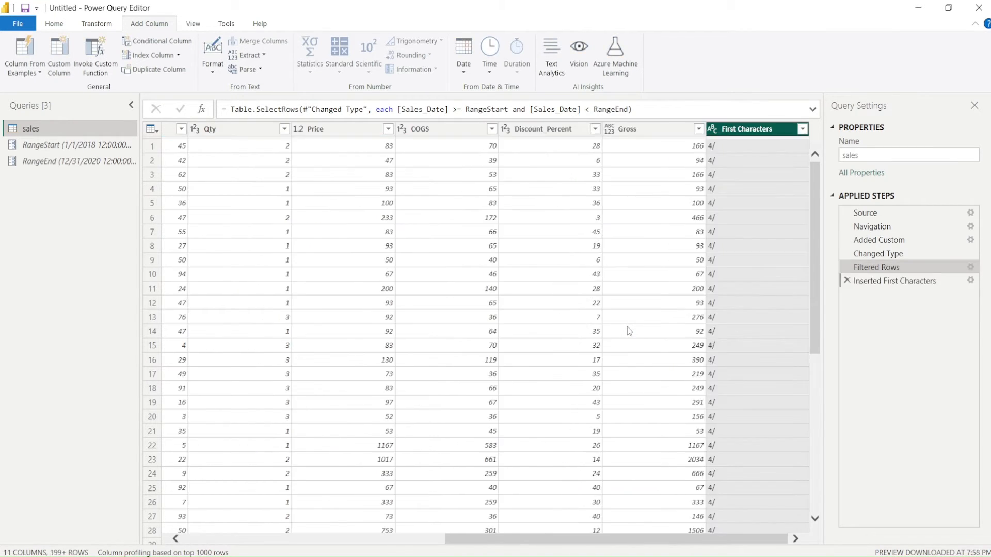
Check whether a native query is available for the Inserted First Characters step and for the Filtered Rows step.
right_click(872, 282)
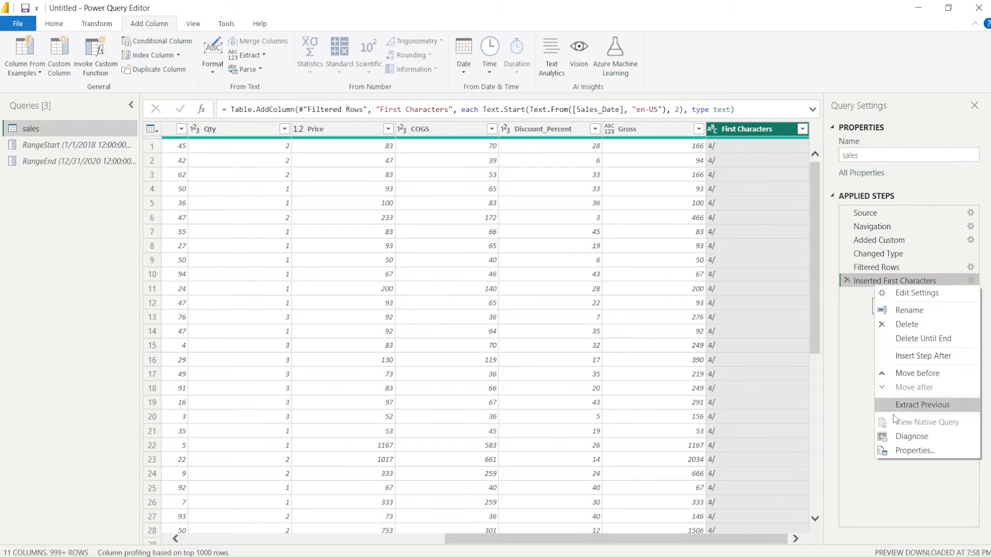
left_click(865, 279)
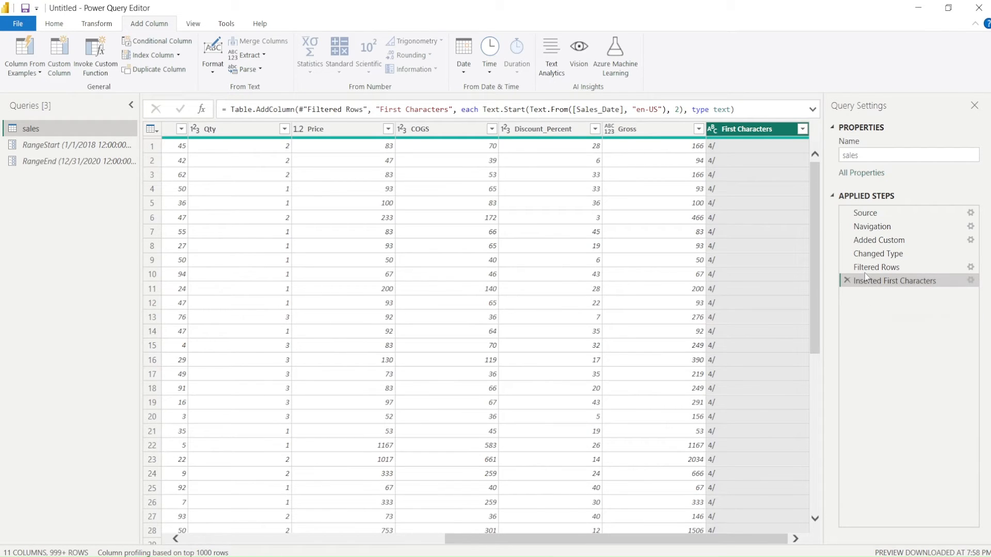
right_click(865, 266)
left_click(850, 341)
Go through SQL Server Management Studio to SQL Server Profiler and clear the running trace's captured events.
key("alt+Tab")
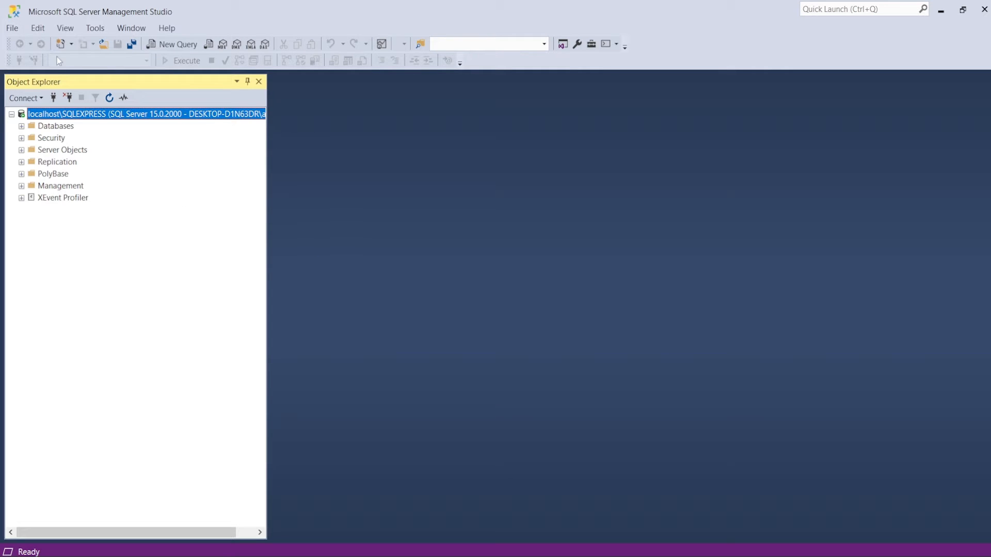
left_click(96, 31)
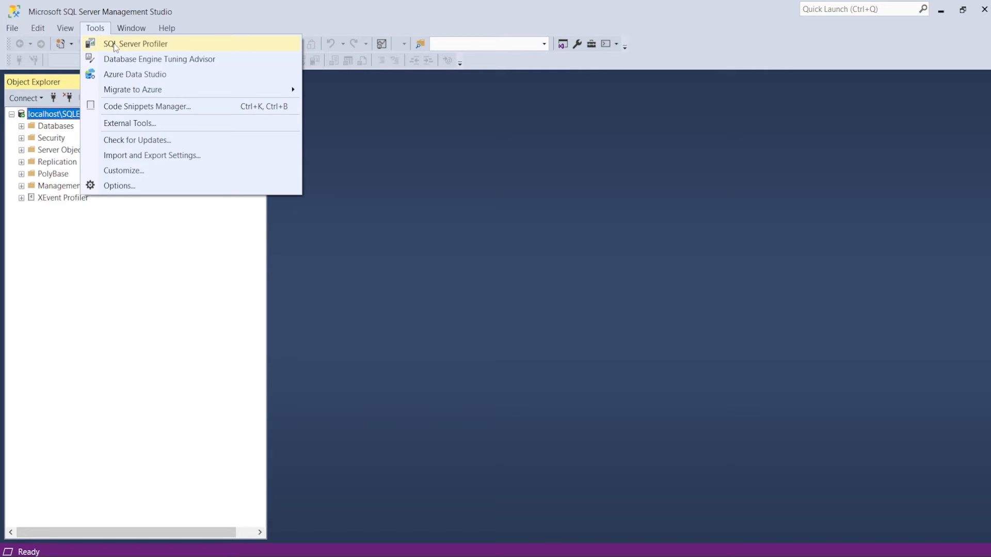
left_click(507, 555)
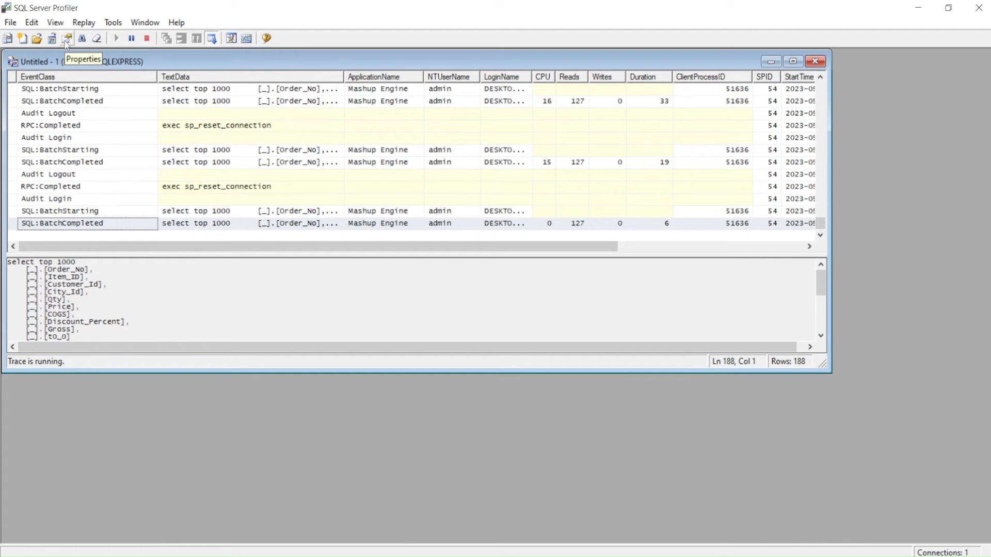
left_click(96, 38)
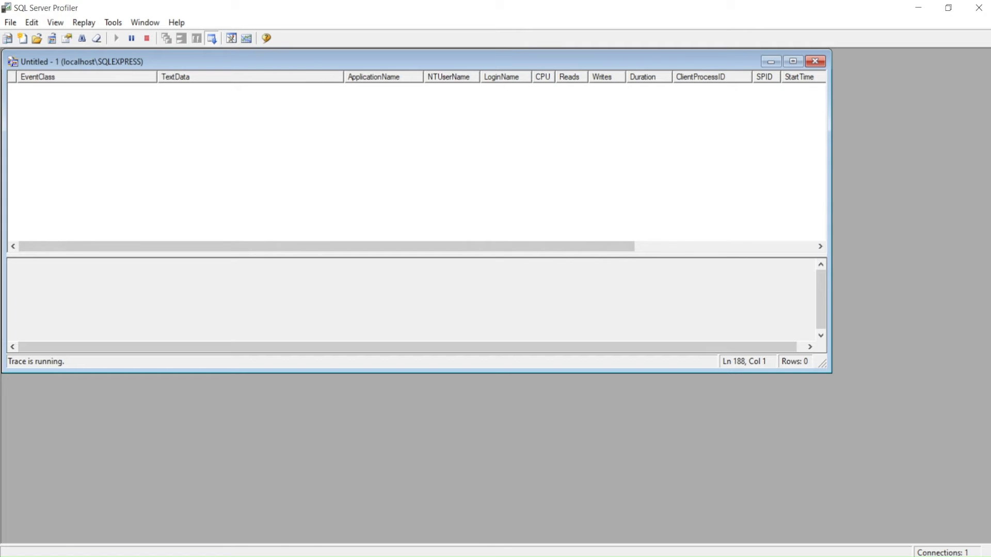
Switch back to Power Query Editor and refresh the preview of the sales query.
left_click(565, 540)
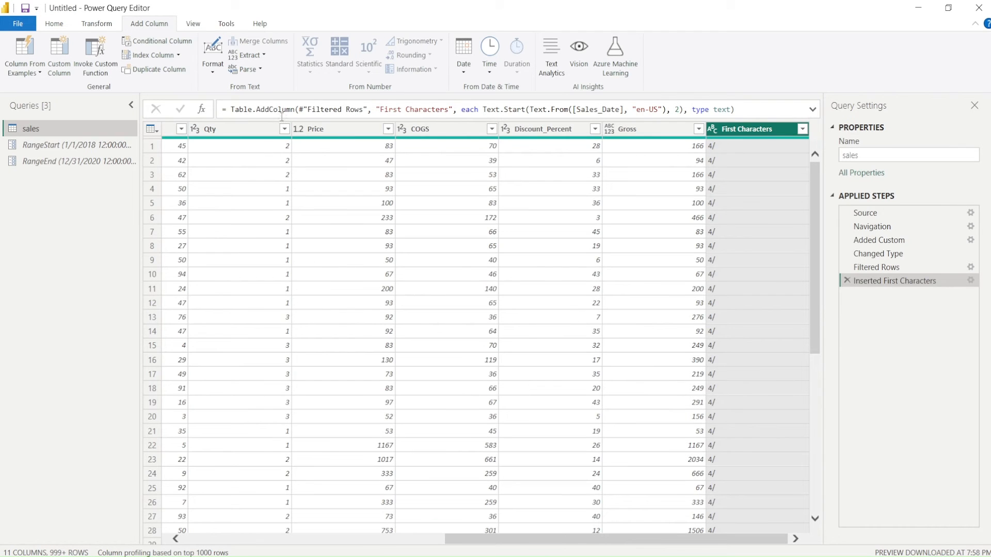
left_click(91, 27)
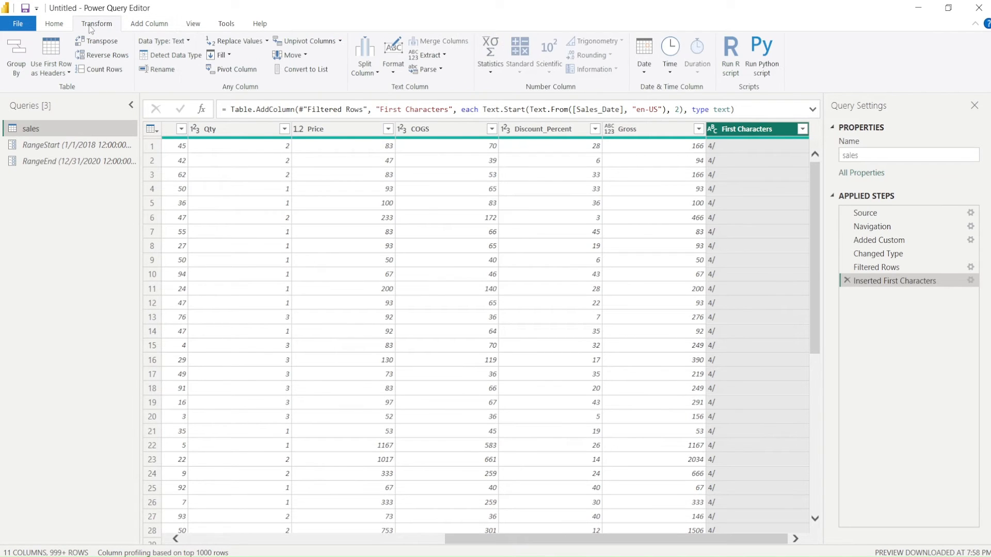
left_click(63, 27)
left_click(238, 55)
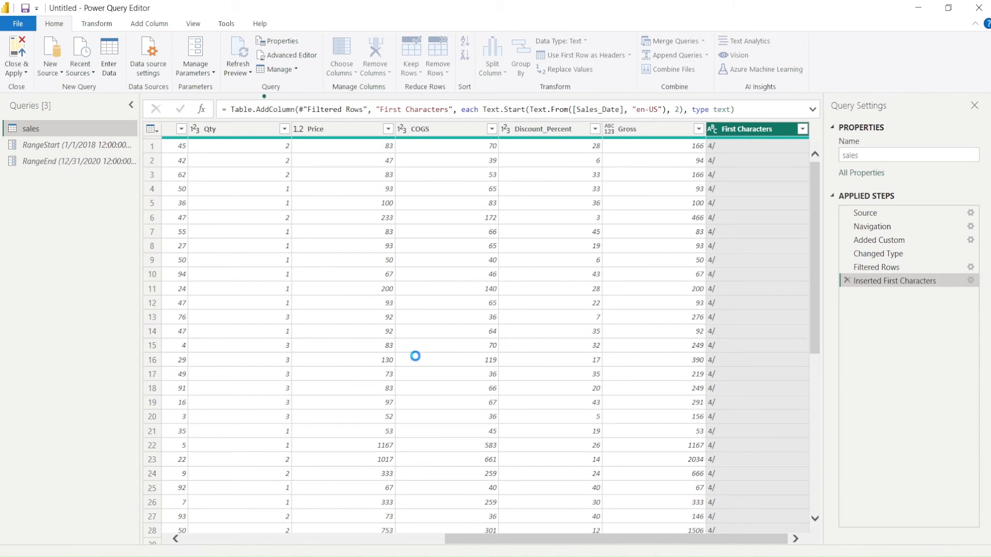
Switch to SQL Server Profiler and examine the SQL text of the events captured during the preview refresh.
key("alt+Tab")
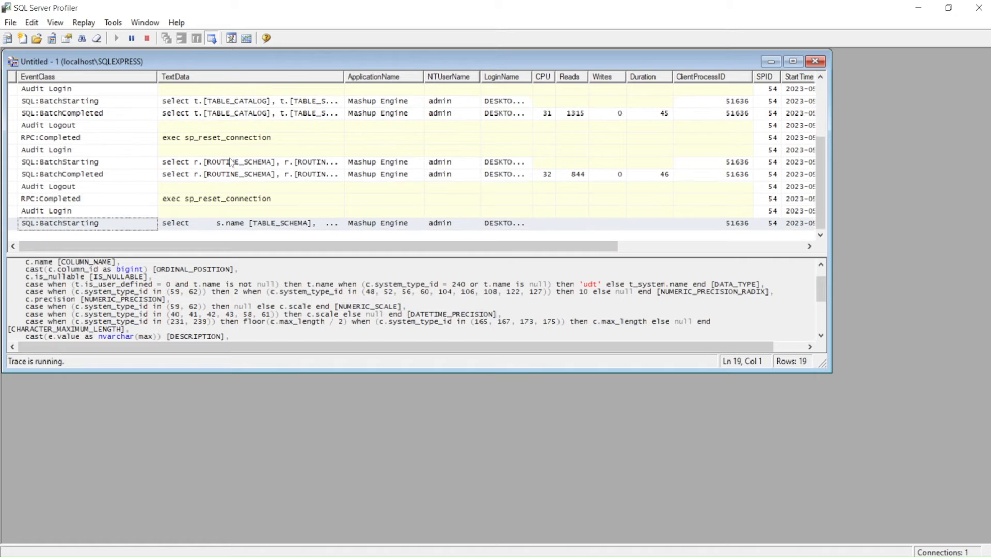
scroll(228, 209, "up", 3)
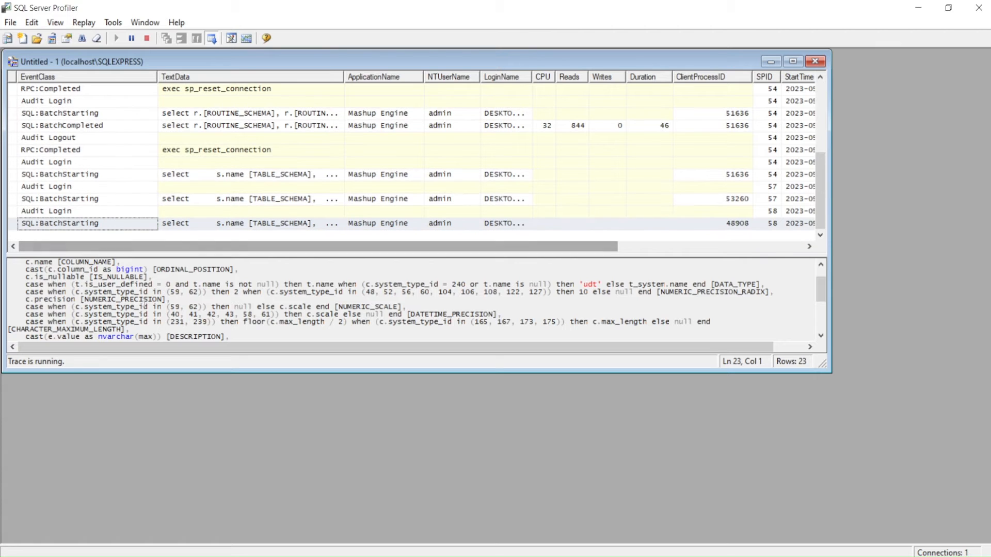
scroll(167, 289, "down", 3)
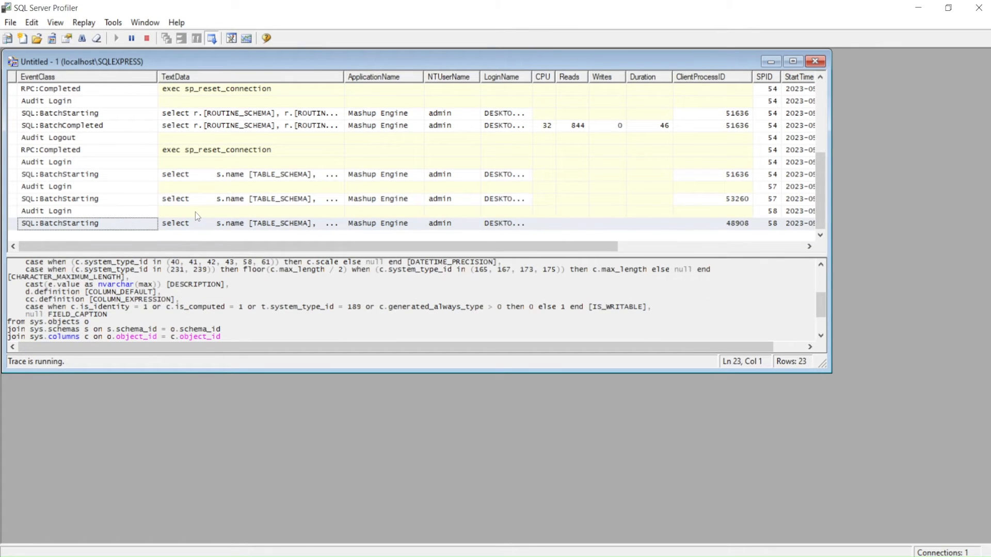
scroll(202, 201, "up", 4)
scroll(237, 214, "up", 3)
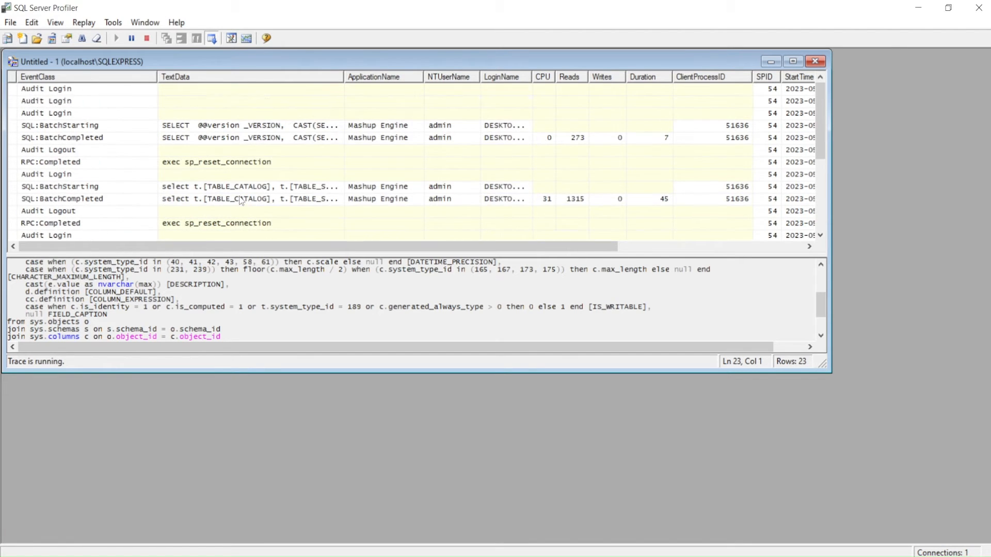
left_click(213, 100)
left_click(213, 126)
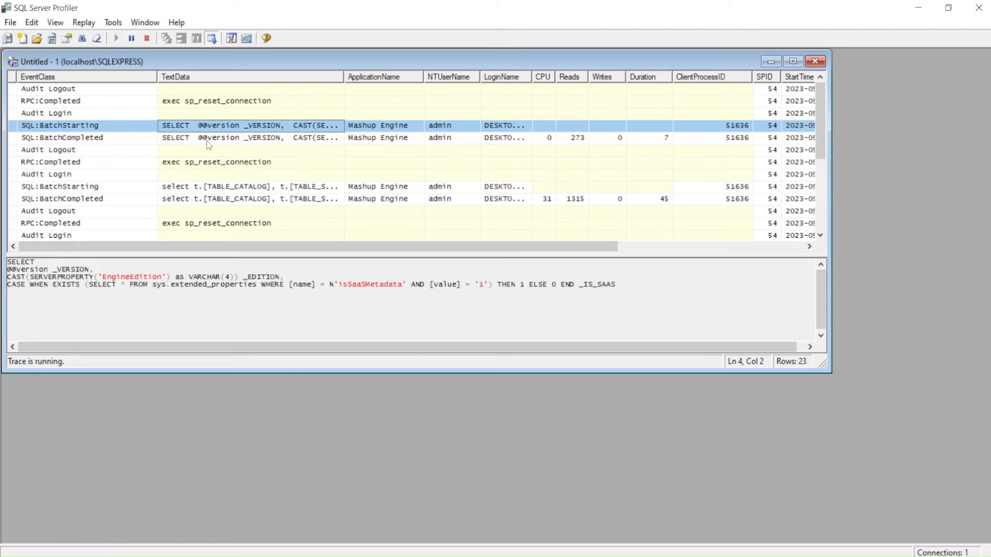
left_click(206, 139)
left_click(205, 163)
scroll(203, 184, "down", 5)
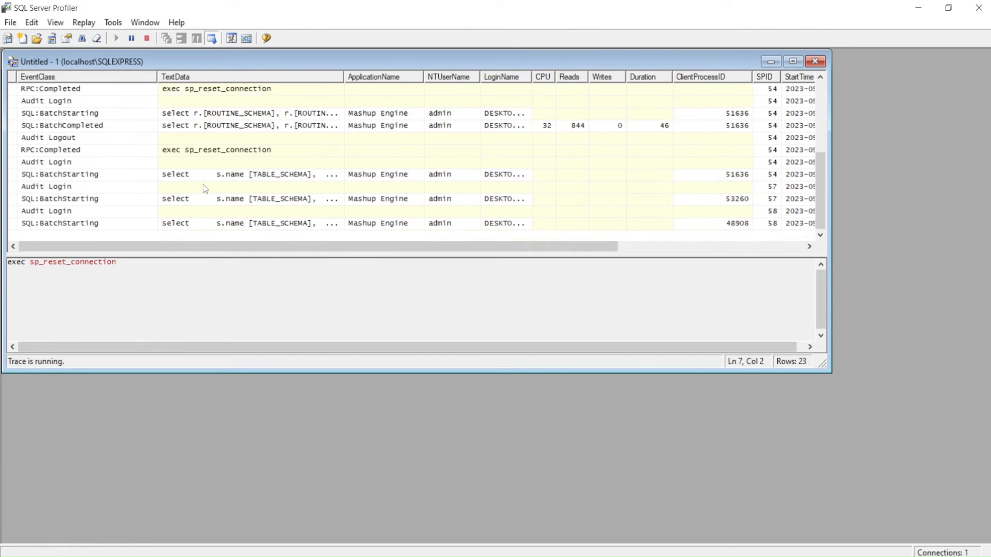
left_click(182, 225)
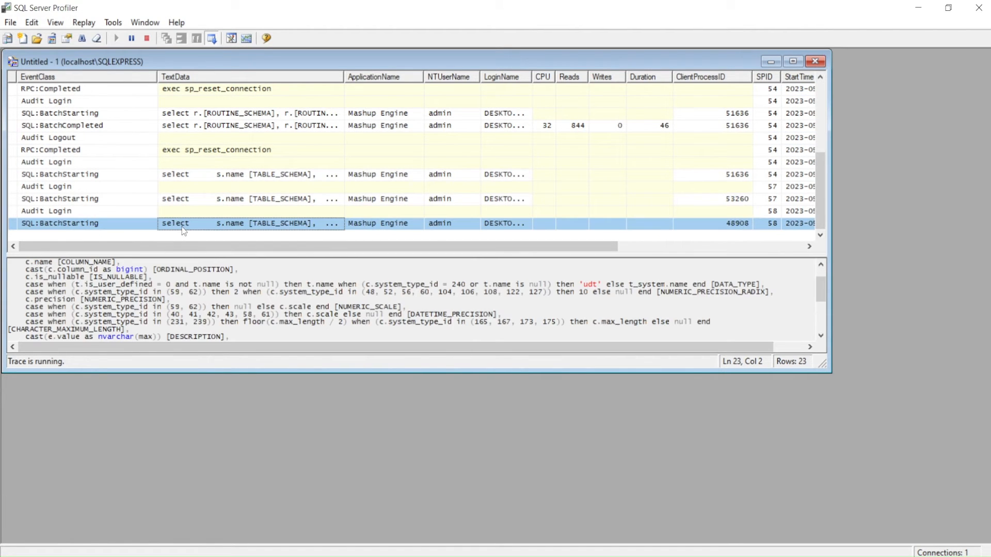
left_click(187, 199)
left_click(190, 174)
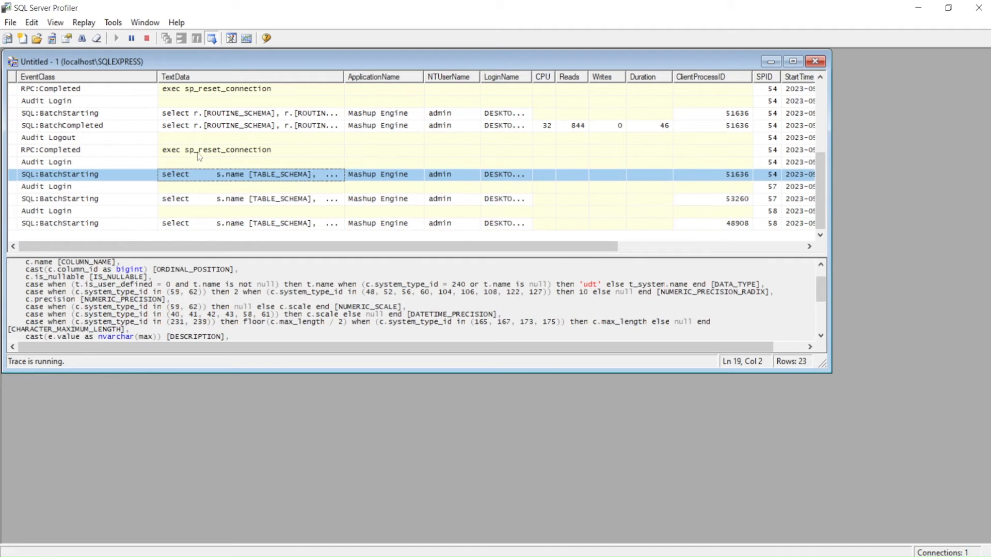
scroll(199, 155, "up", 4)
Check the preview refresh of the sales query in Power Query Editor and return to SQL Server Profiler.
mouse_move(571, 547)
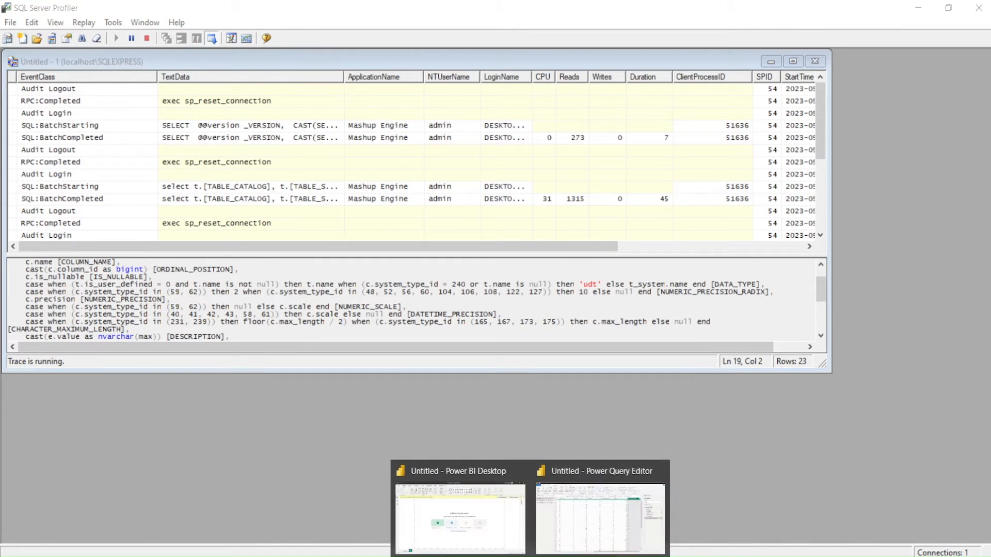
left_click(599, 490)
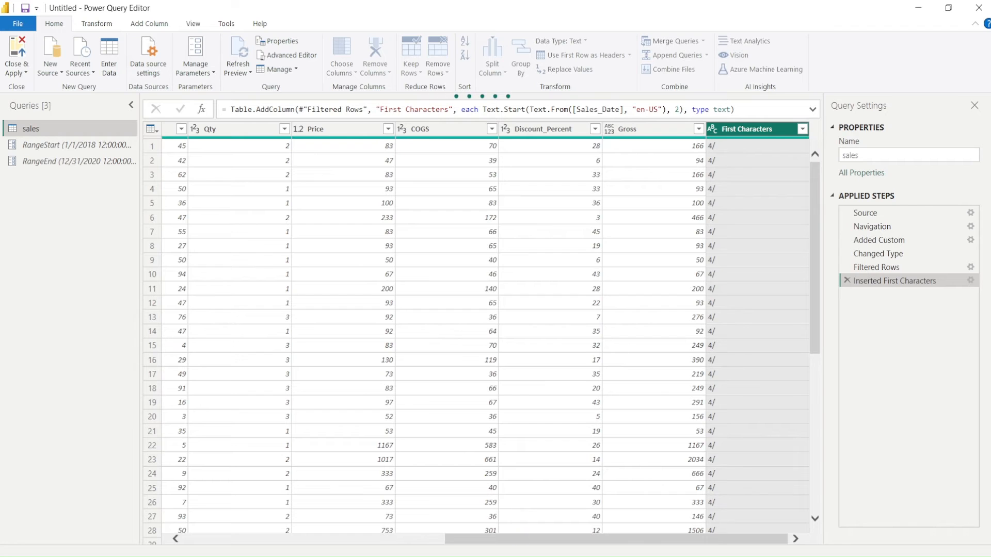
key("alt+Tab")
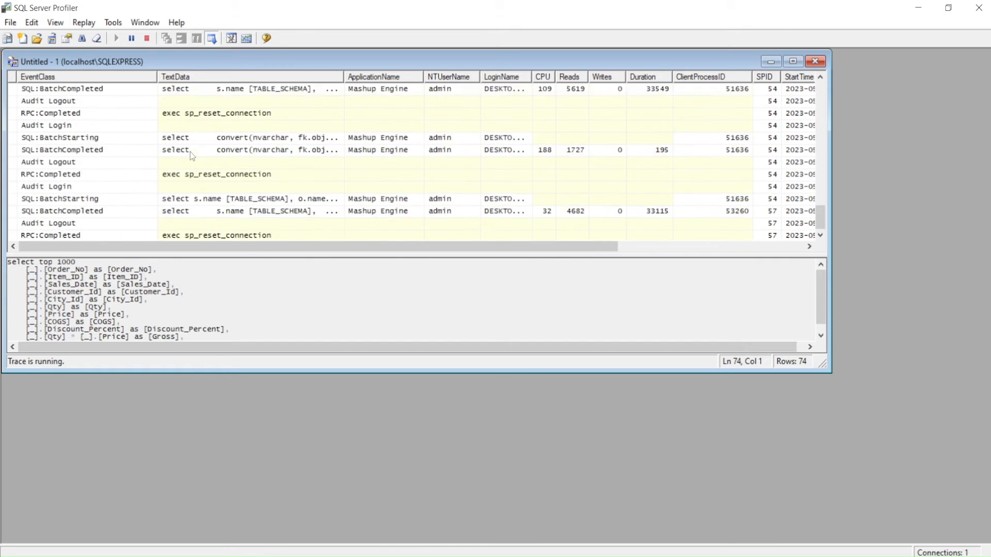
Locate the first select top 1000 batch with the Gross column among the trace events and read through its SQL text.
scroll(204, 145, "up", 4)
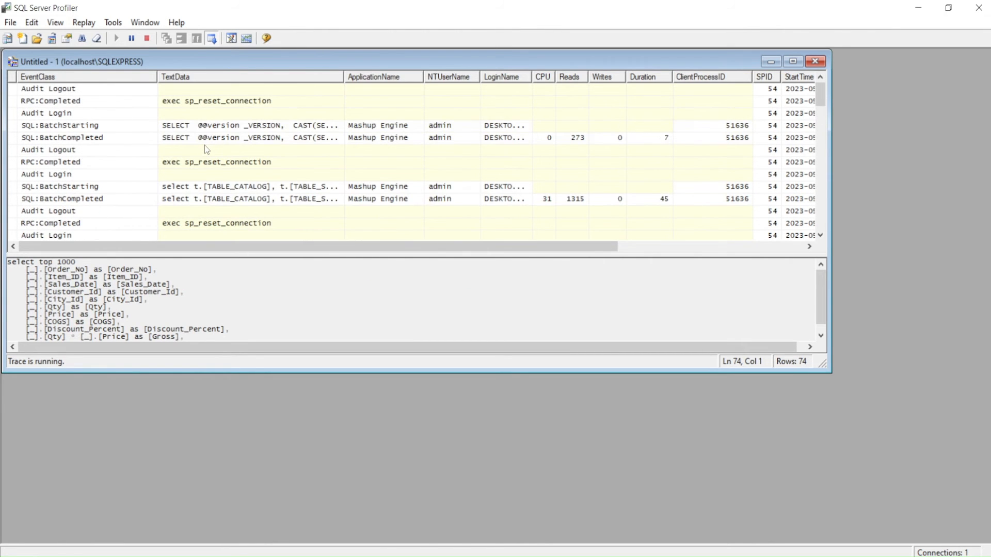
scroll(210, 136, "down", 4)
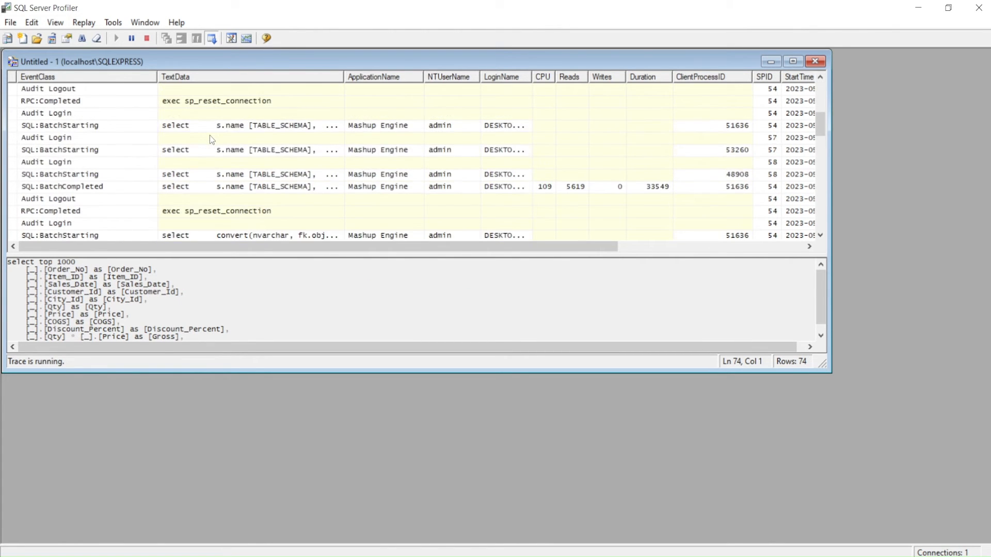
scroll(210, 139, "down", 3)
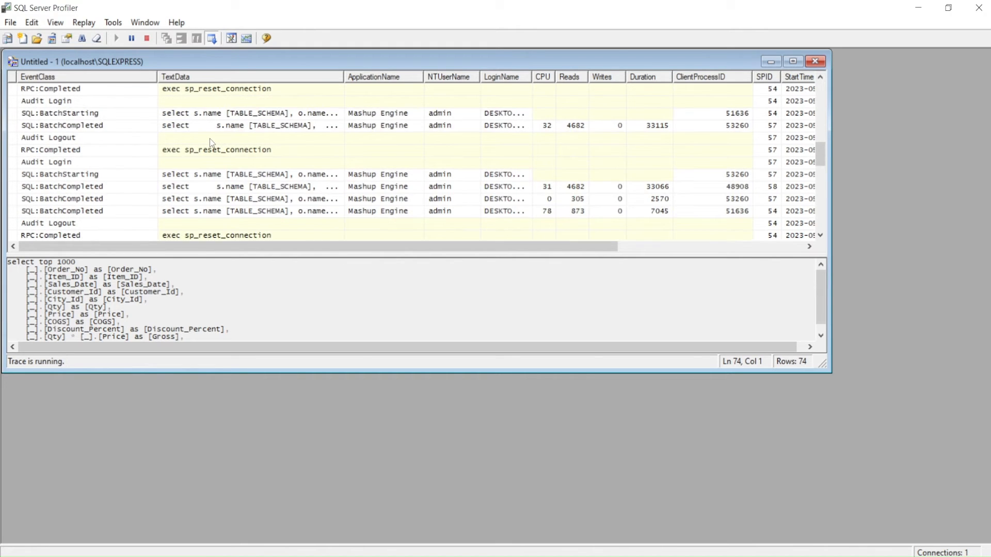
left_click(206, 189)
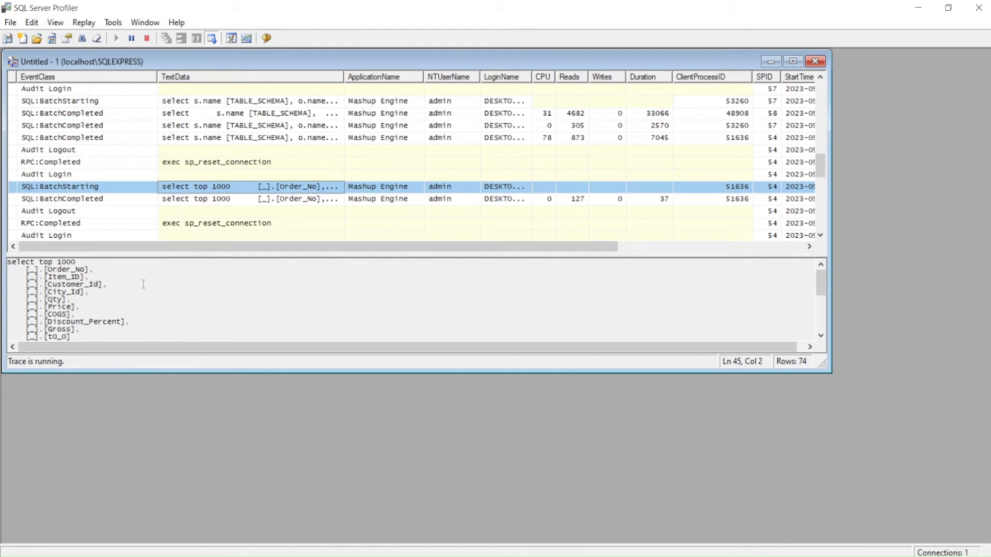
scroll(142, 285, "down", 3)
scroll(142, 285, "down", 4)
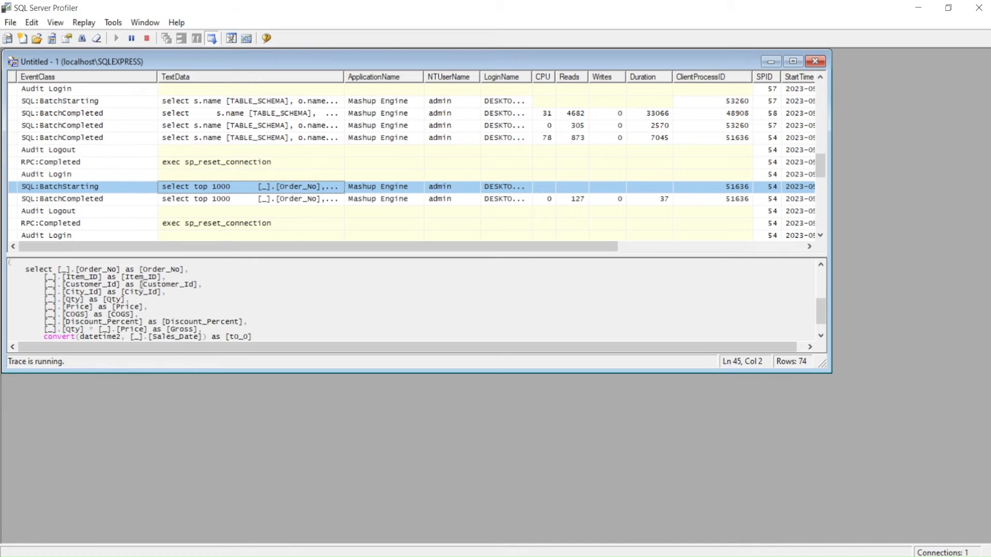
scroll(142, 285, "up", 8)
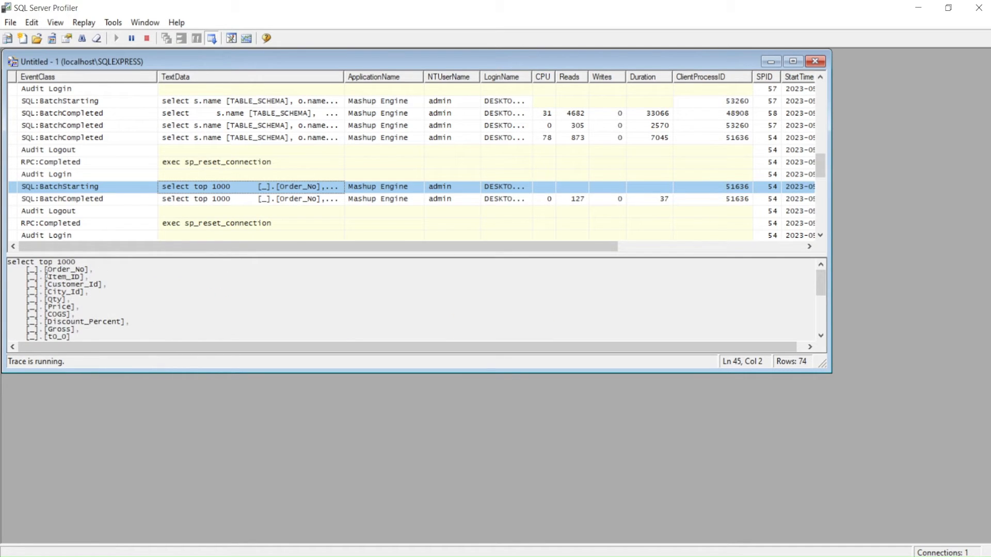
scroll(46, 274, "down", 3)
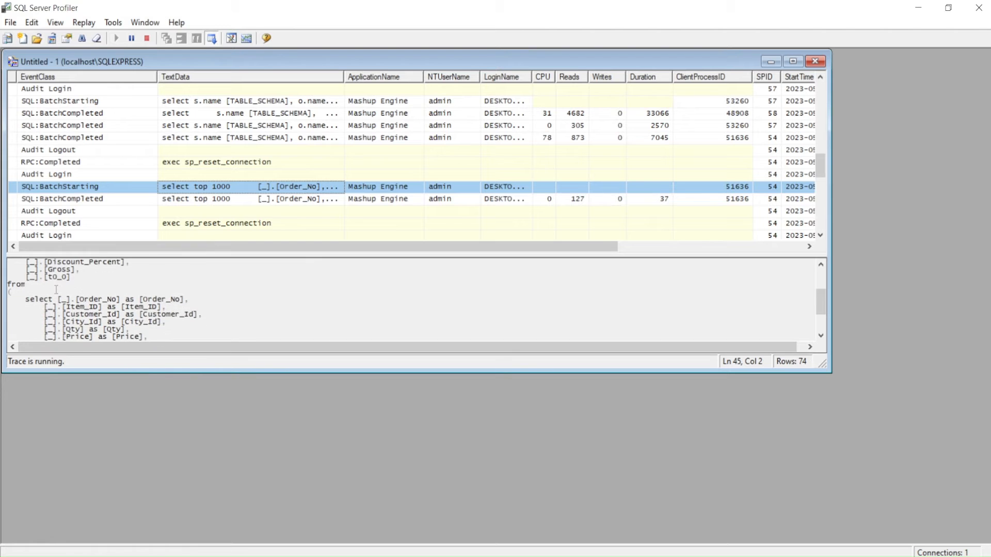
scroll(56, 290, "down", 3)
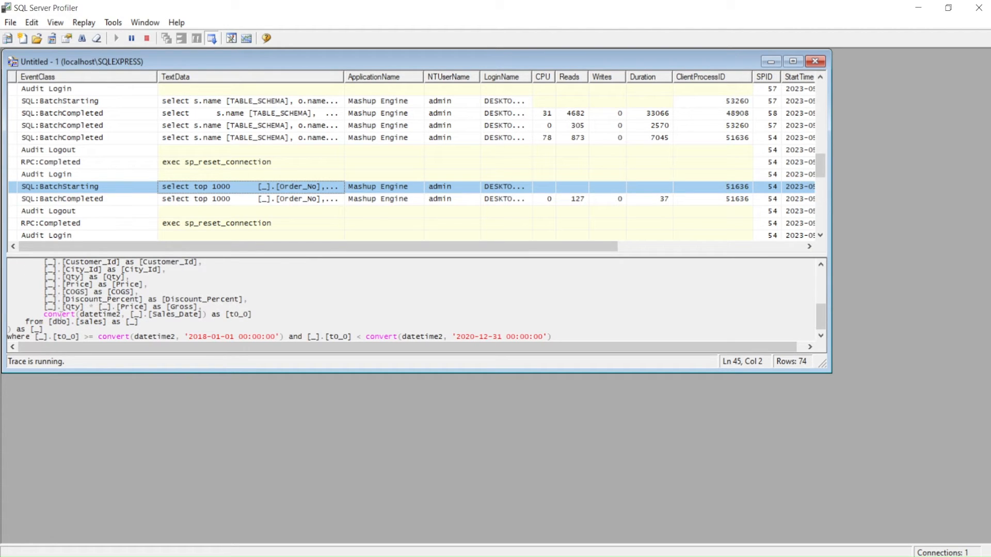
Inspect the Sales_Date conversion, the Gross calculation and the date conditions in the selected batch's SQL text.
double_click(58, 314)
scroll(93, 310, "down", 1)
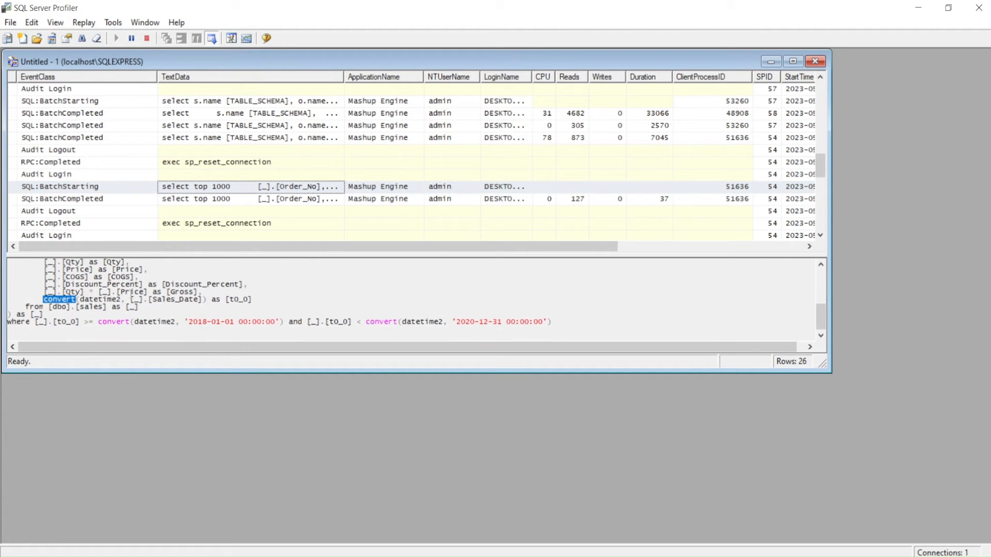
double_click(182, 292)
scroll(182, 292, "down", 1)
scroll(141, 307, "up", 3)
scroll(141, 308, "up", 5)
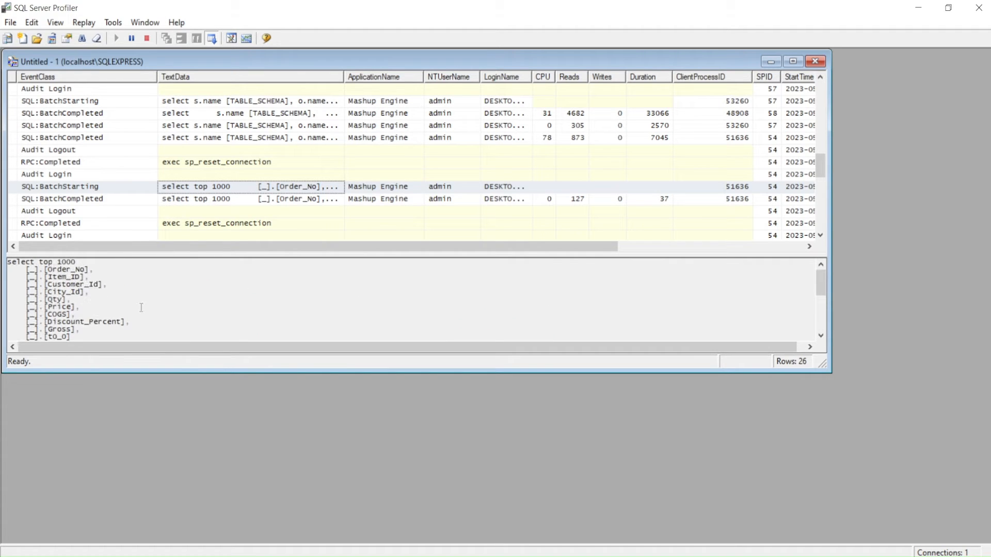
Switch to Power Query Editor and move the Inserted First Characters step directly after Navigation.
mouse_move(582, 548)
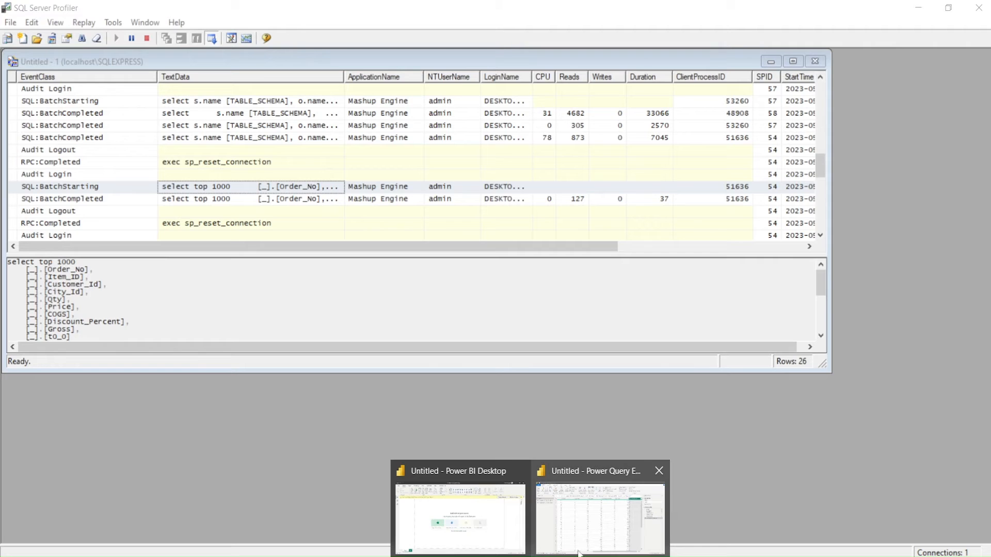
left_click(578, 508)
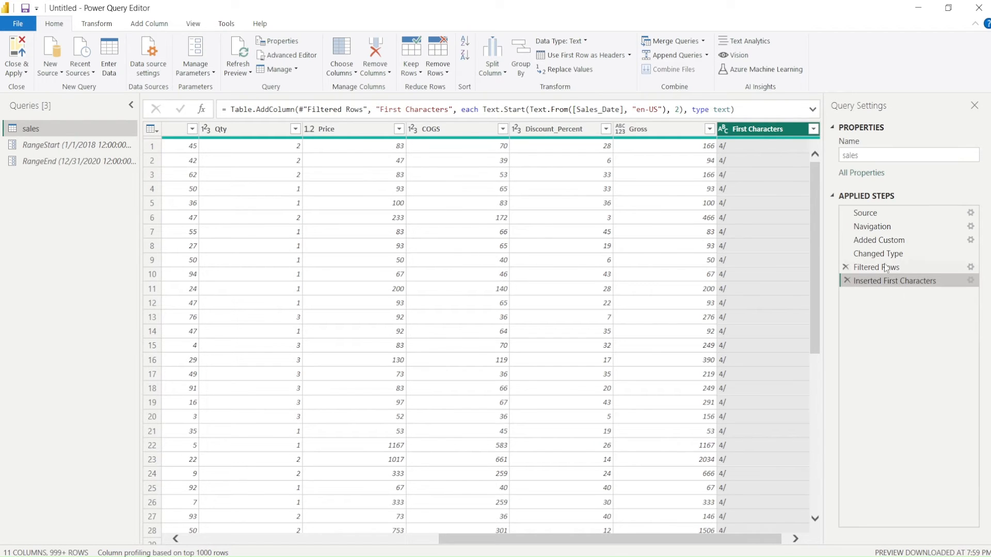
left_click_drag(886, 268, 883, 239)
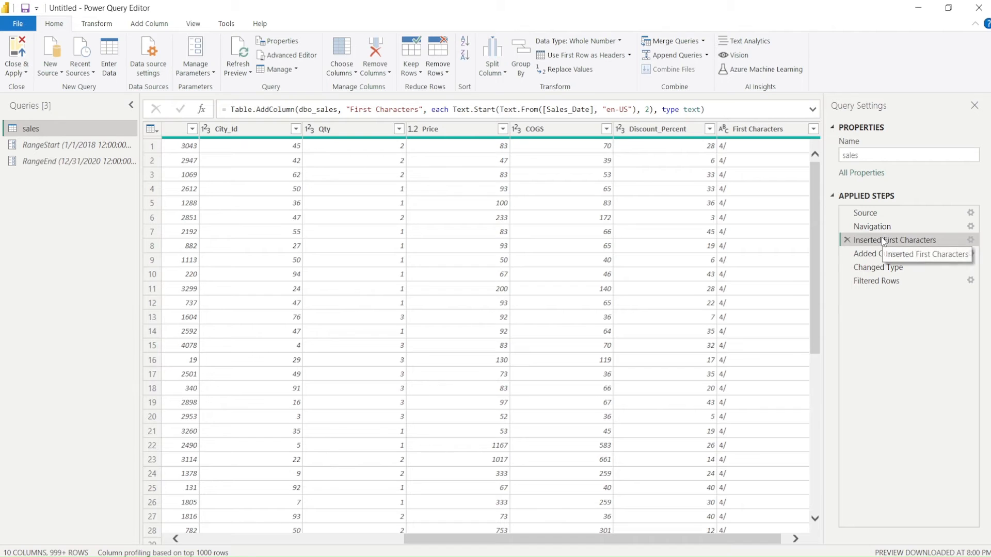
Check whether a native query is available for the moved Inserted First Characters step and for the Added Custom step.
right_click(883, 238)
left_click(866, 262)
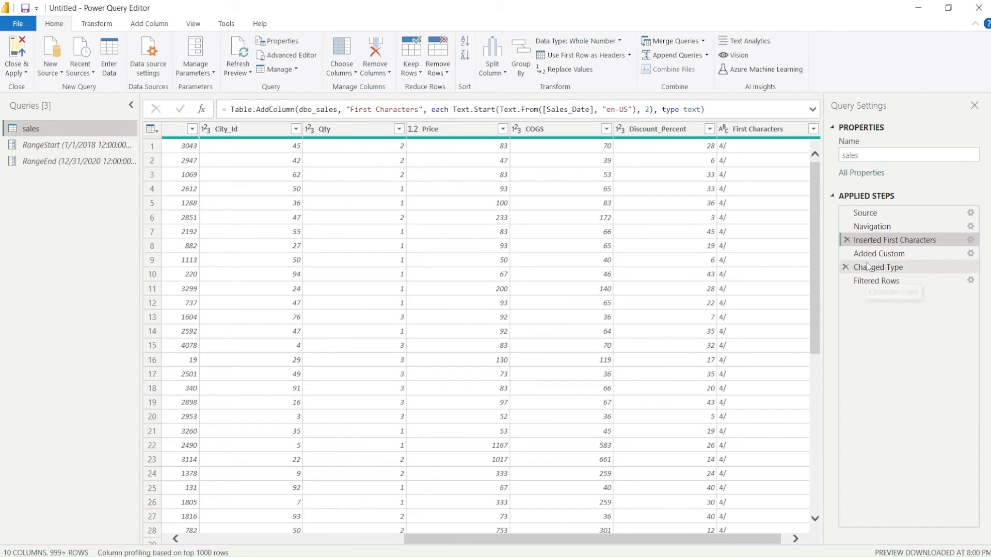
right_click(866, 258)
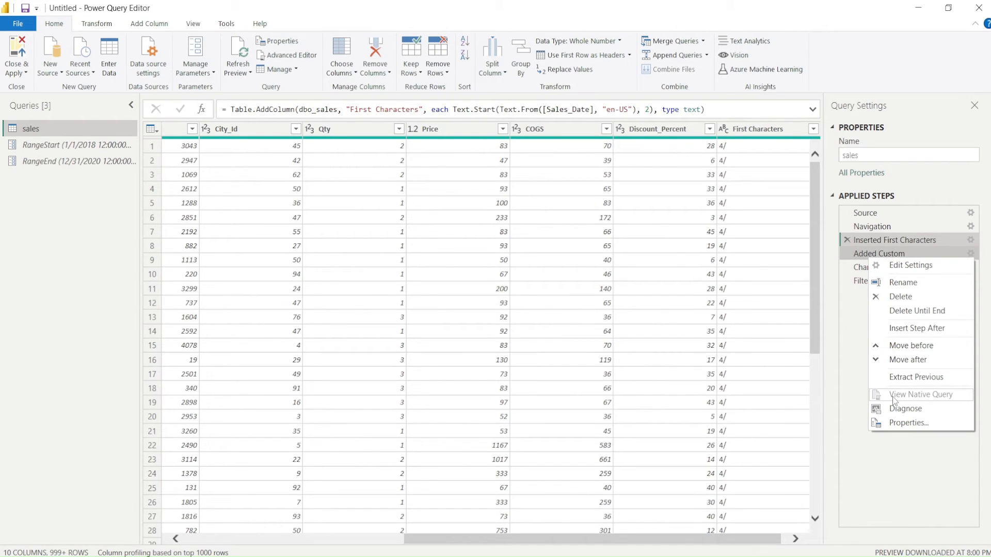
left_click(848, 391)
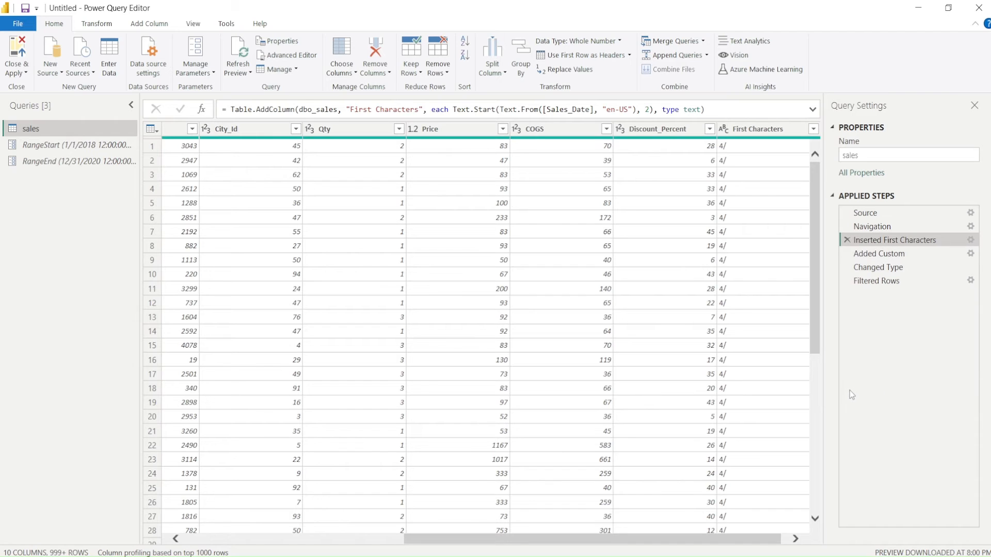
Refresh the sales preview, then switch to SQL Server Profiler and clear the trace's captured events.
left_click(235, 58)
key("alt+Tab")
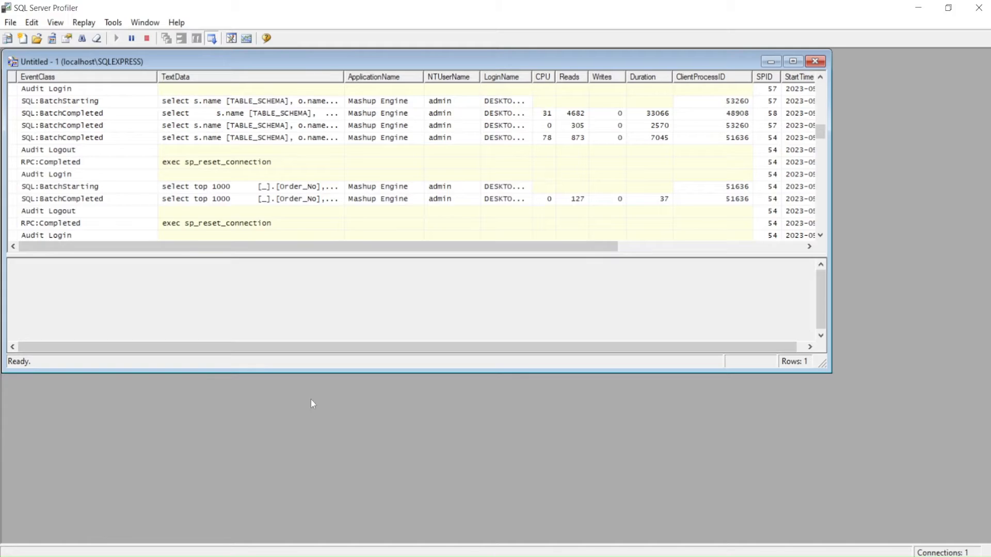
left_click(98, 41)
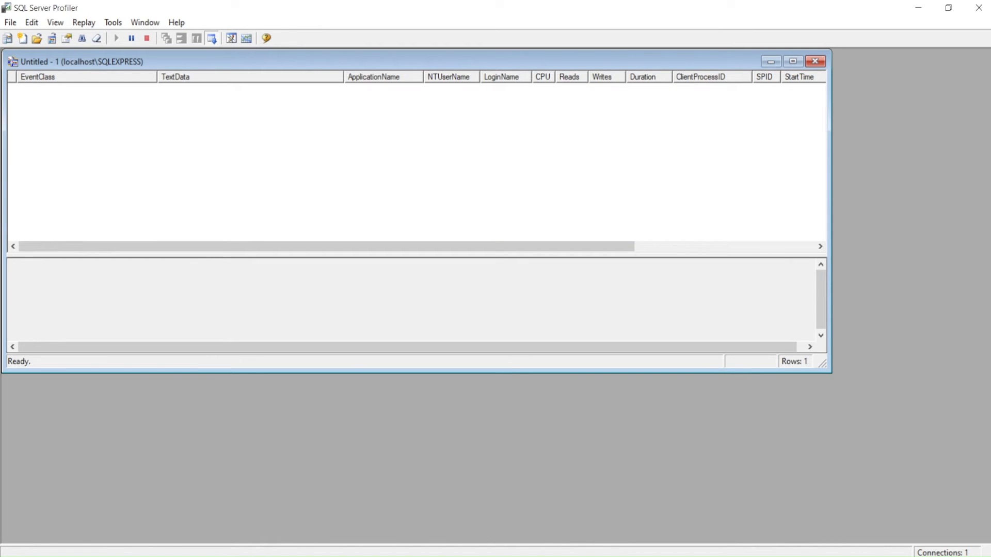
Monitor the preview refresh in Power Query Editor and return to SQL Server Profiler to view the new events.
mouse_move(530, 556)
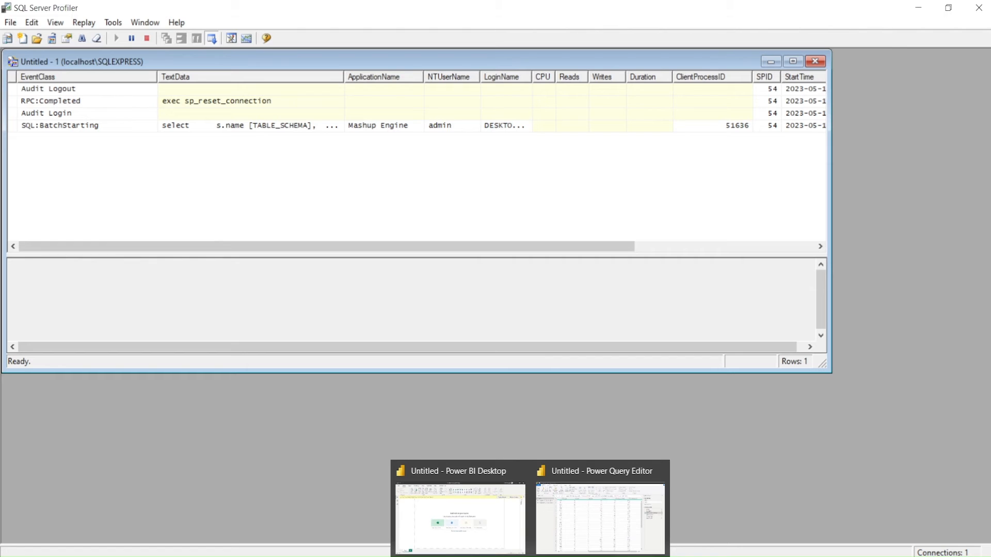
left_click(600, 519)
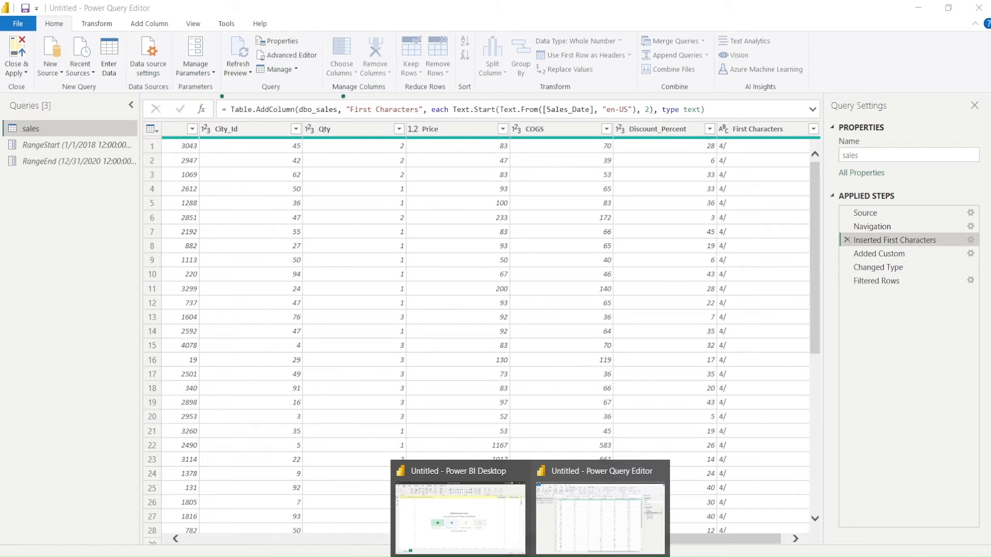
left_click(562, 556)
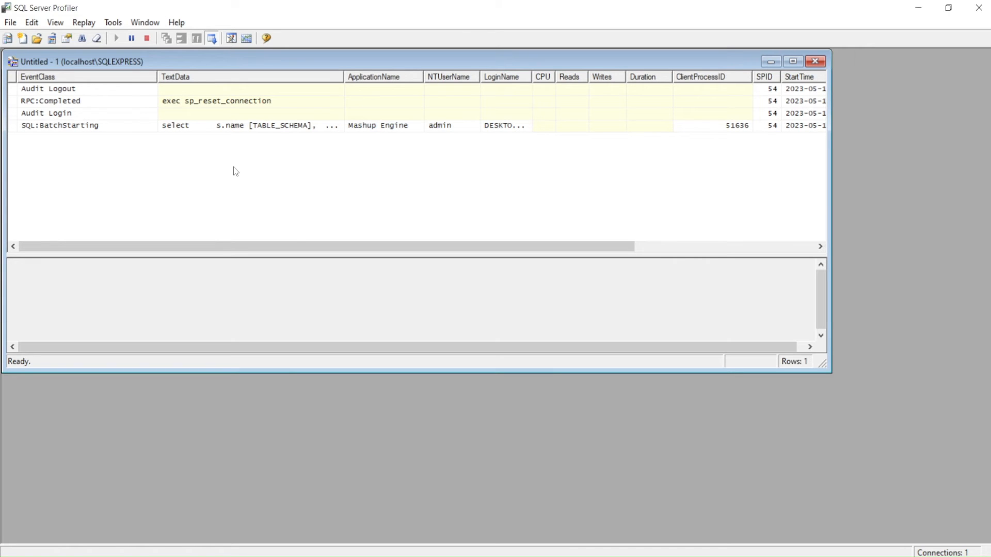
mouse_move(516, 553)
left_click(578, 542)
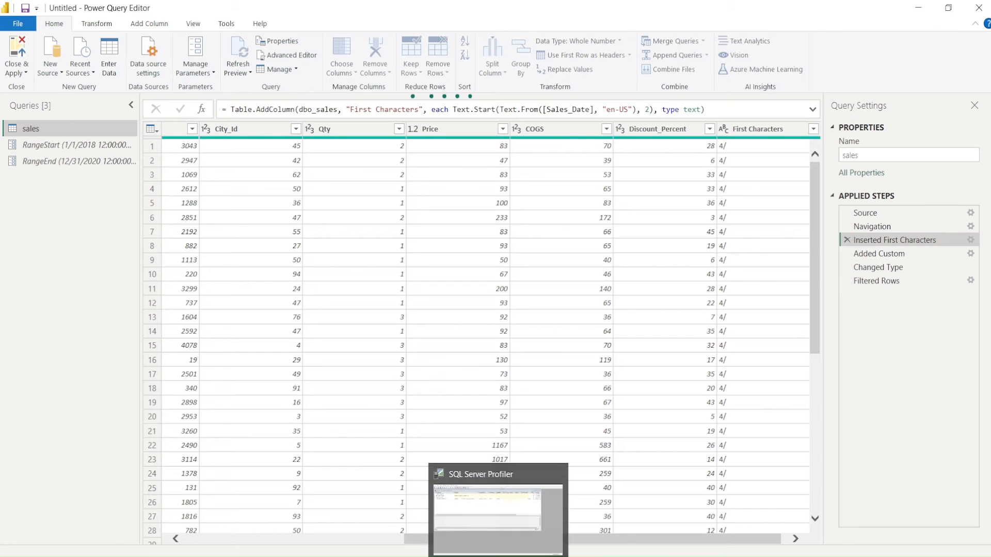
left_click(470, 555)
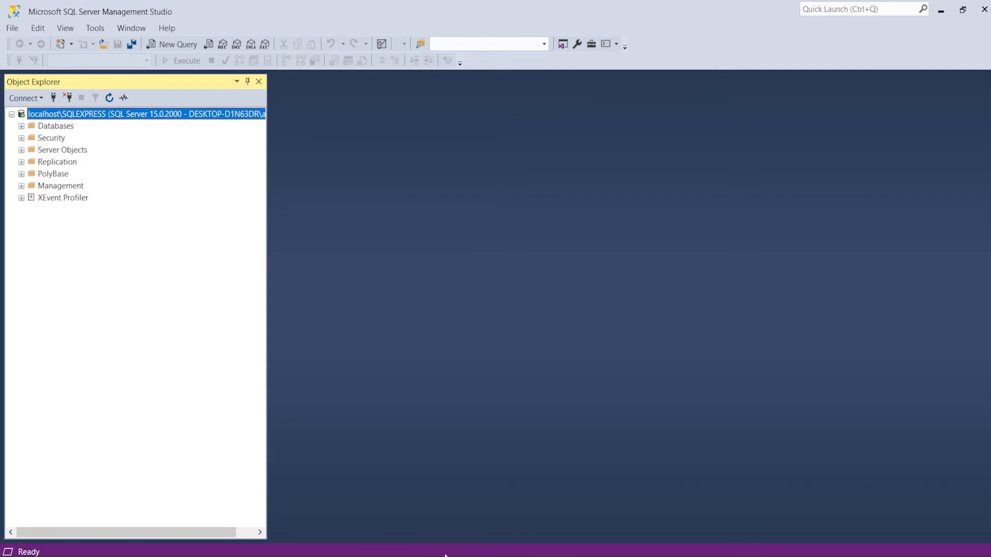
left_click(480, 556)
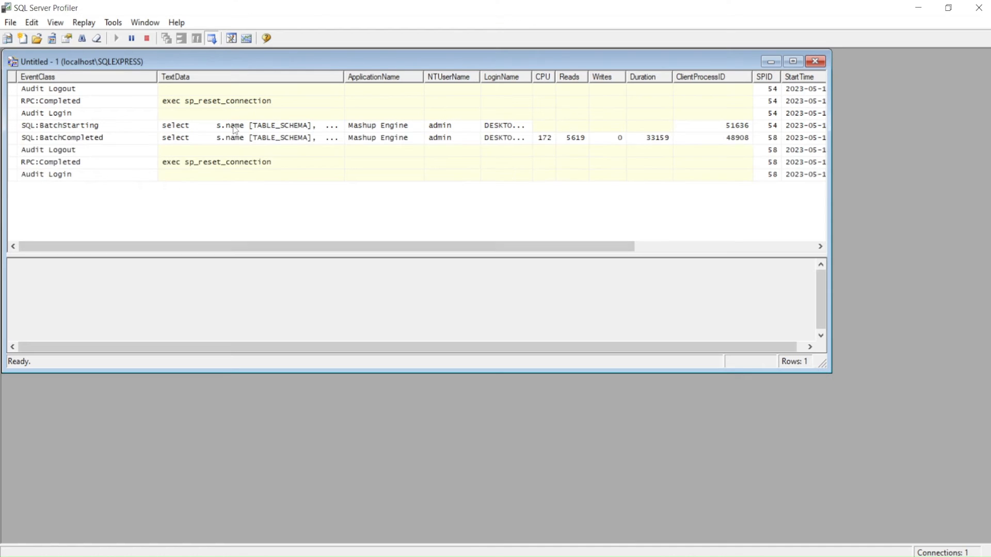
Scan the newly captured trace events and switch to Power Query Editor to check whether the refresh has finished.
scroll(199, 160, "down", 1)
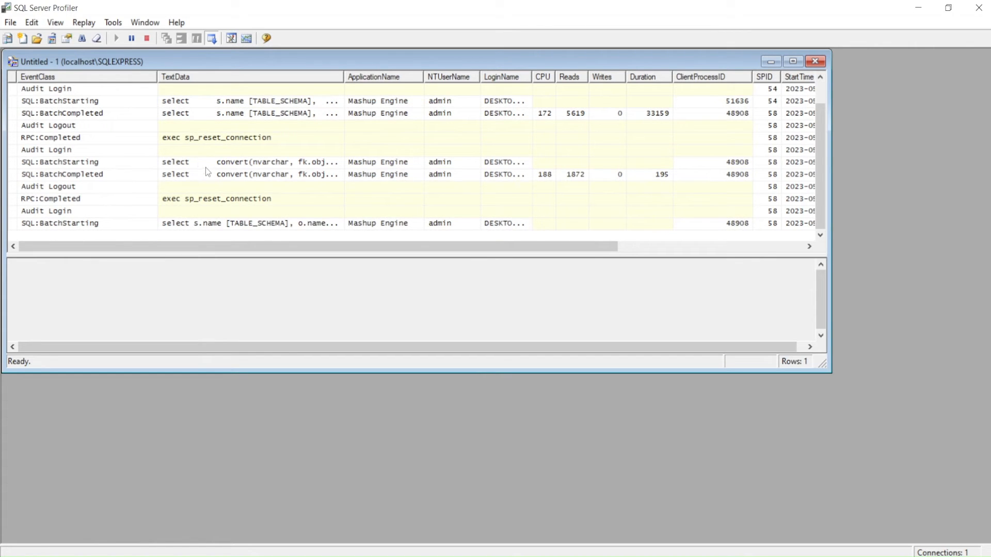
scroll(206, 167, "up", 1)
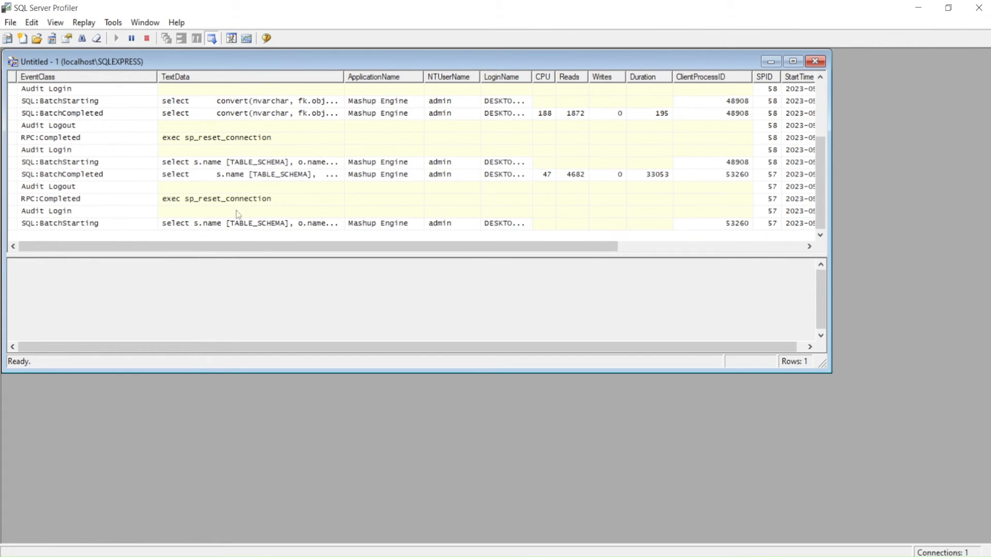
left_click(530, 556)
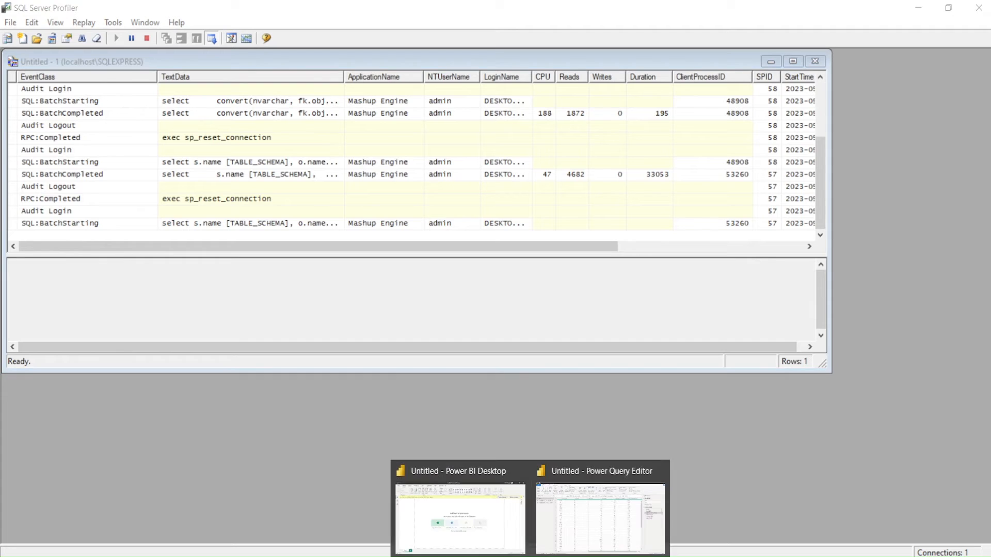
left_click(560, 544)
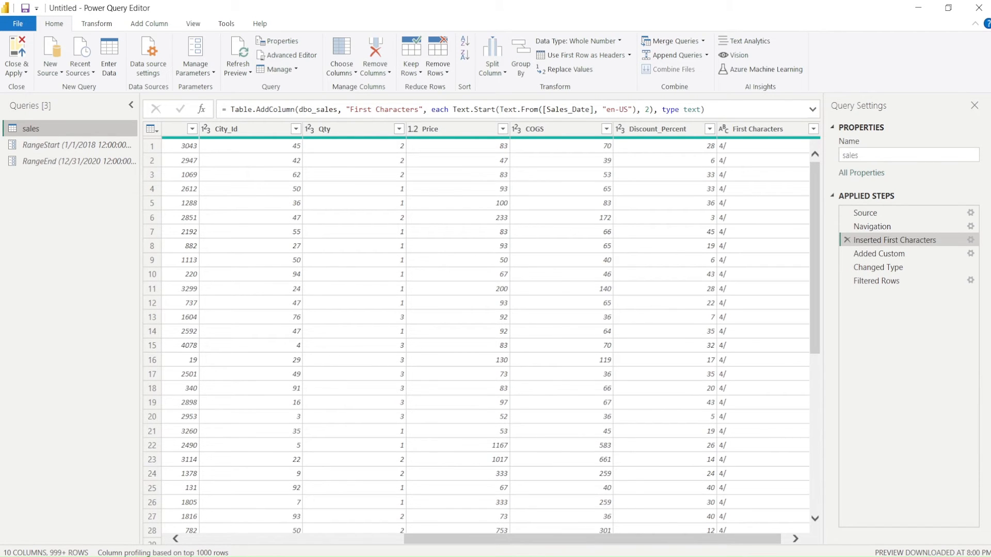
Switch to SQL Server Profiler and examine the SQL text of the select top 1000 batches for a date filter.
left_click(553, 555)
scroll(229, 128, "up", 3)
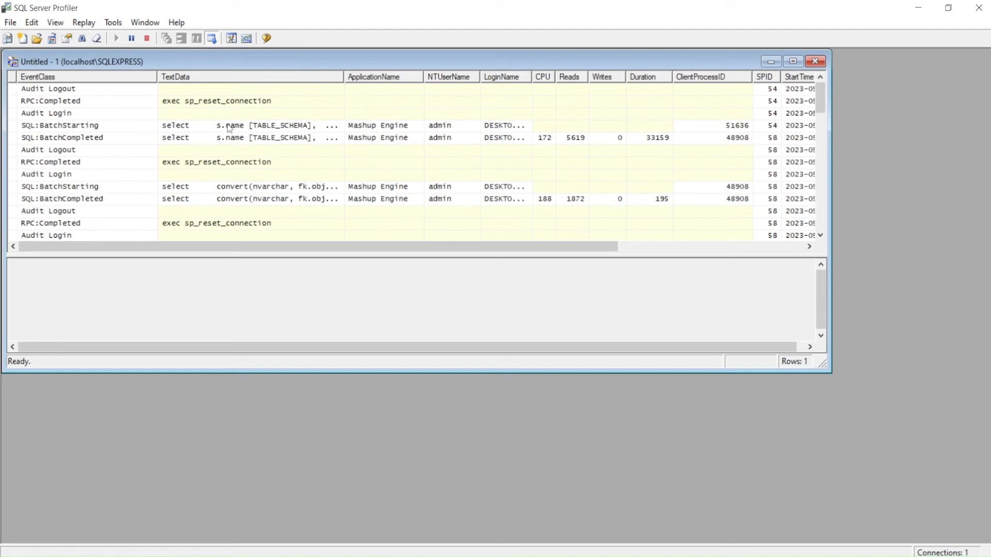
scroll(233, 145, "down", 5)
left_click(212, 188)
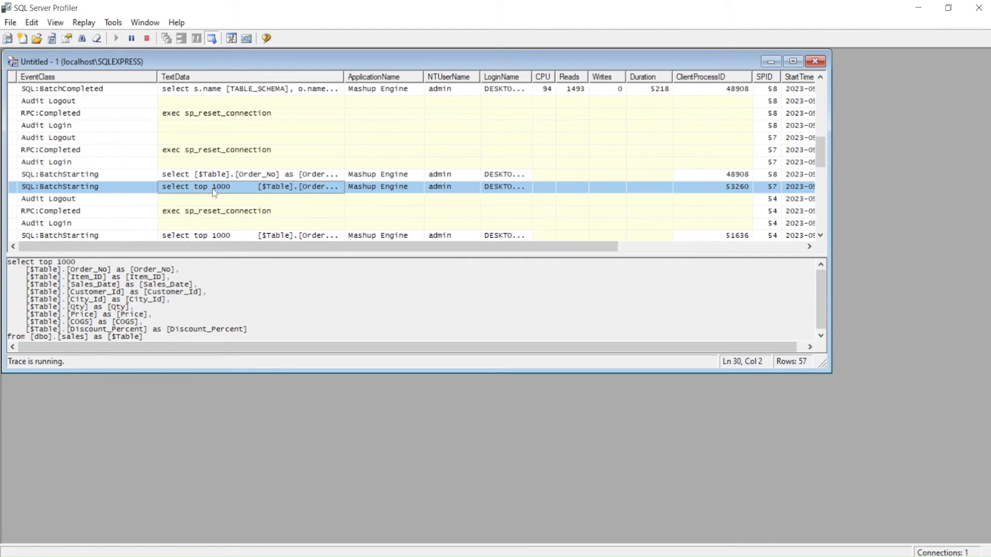
scroll(158, 305, "down", 2)
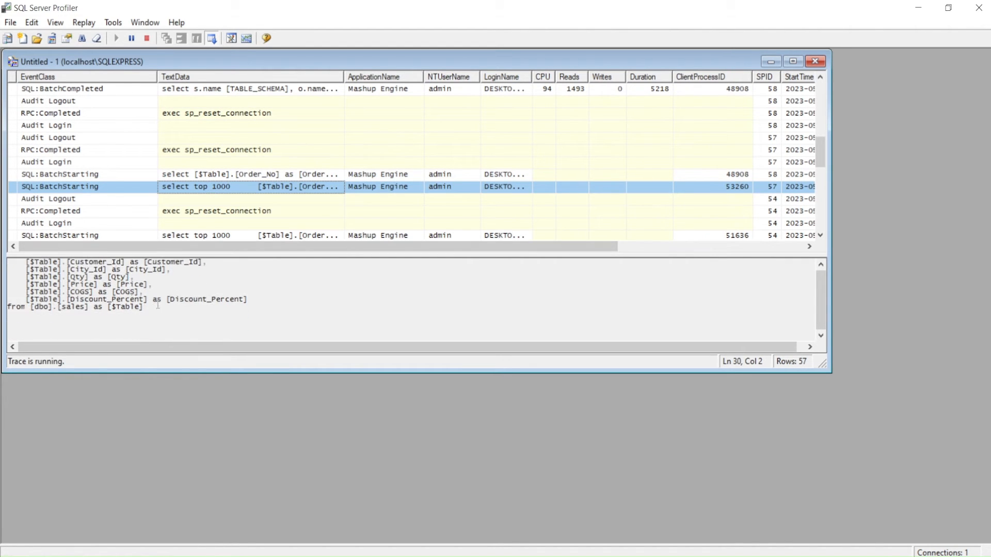
mouse_move(158, 306)
left_mouse_down()
mouse_move(23, 269)
mouse_move(5, 252)
left_mouse_up()
left_click(175, 236)
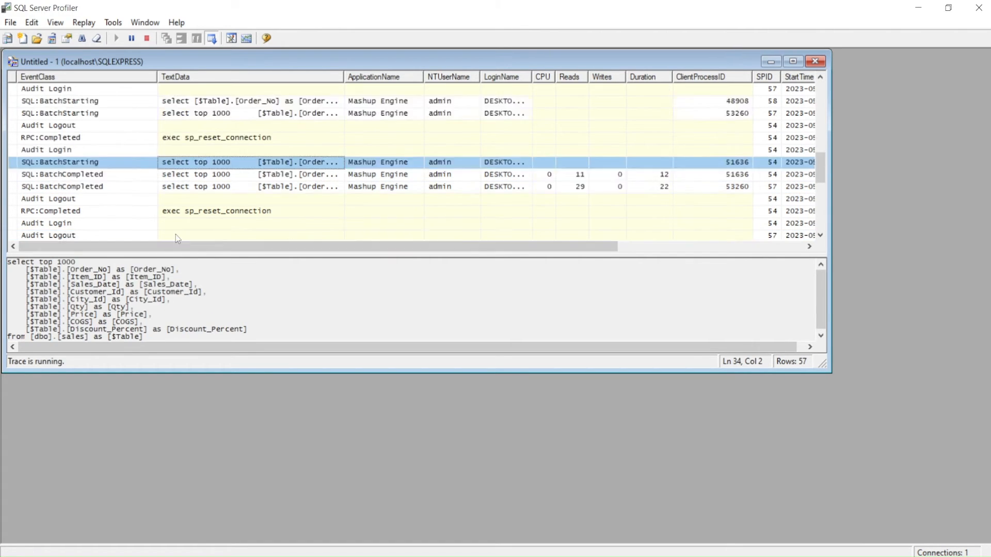
Examine the SQL text of the remaining select top 1000 batches further down the trace for a date filter.
scroll(176, 237, "down", 1)
scroll(162, 327, "down", 1)
scroll(167, 318, "up", 1)
left_click(230, 225)
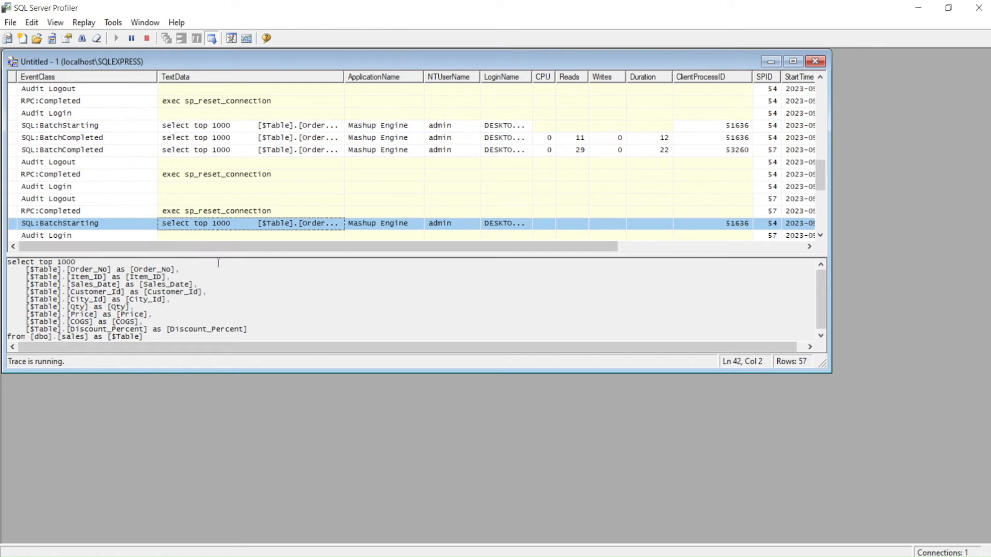
scroll(213, 299, "down", 10)
scroll(213, 300, "up", 1)
scroll(212, 299, "up", 1)
scroll(244, 208, "down", 4)
scroll(244, 208, "down", 1)
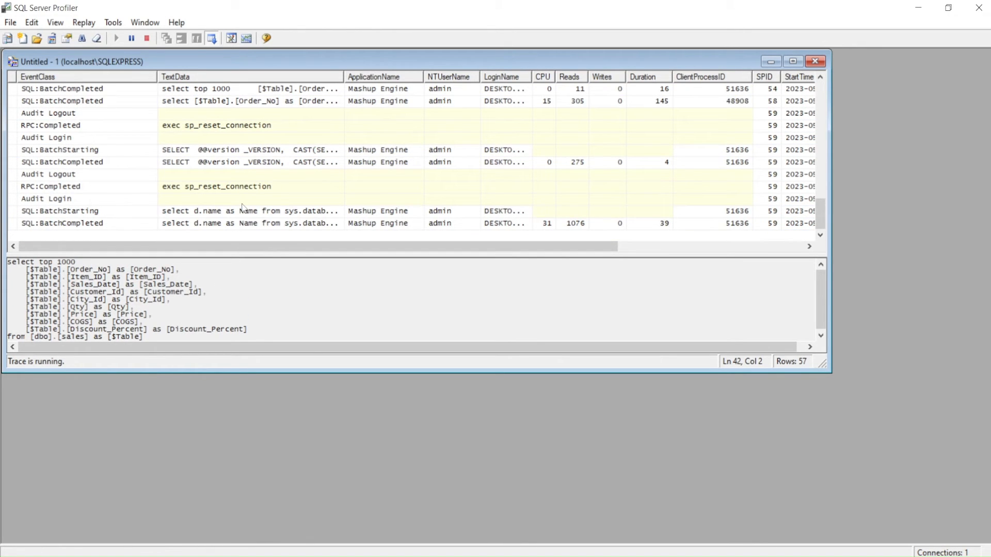
left_click(243, 88)
scroll(198, 310, "down", 1)
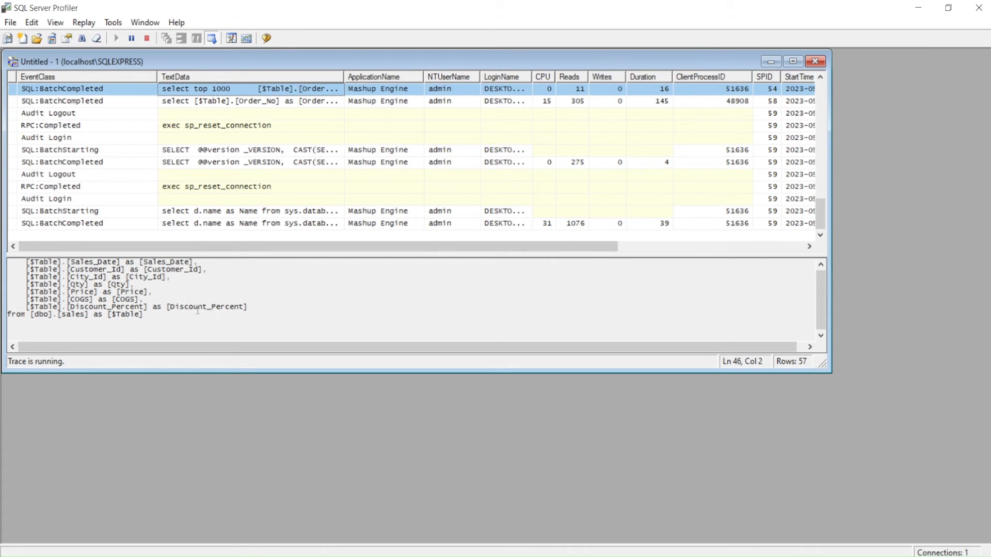
scroll(198, 310, "down", 1)
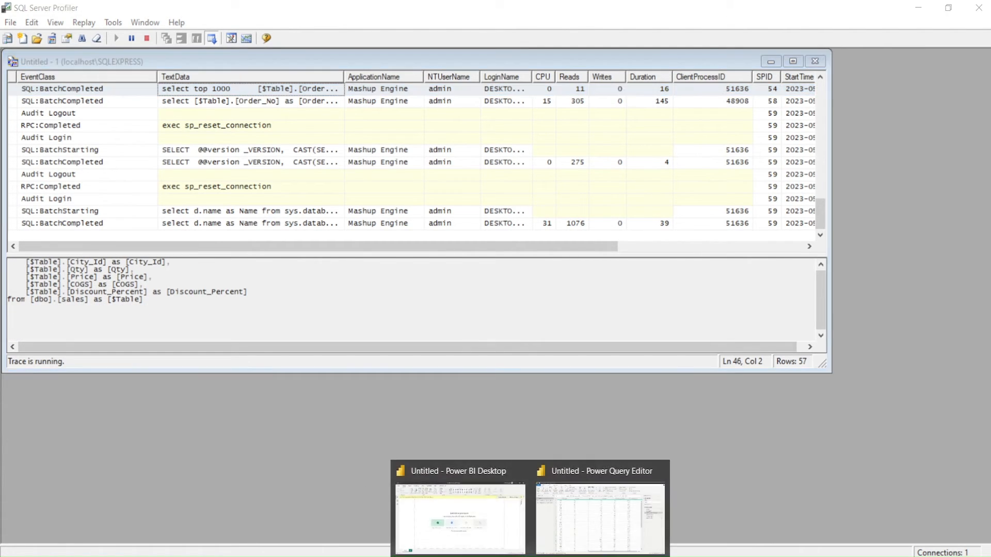
Switch to Power Query Editor and review the formulas of the sales query's applied steps from Added Custom to Inserted First Characters.
left_click(601, 516)
left_click_drag(858, 242, 865, 295)
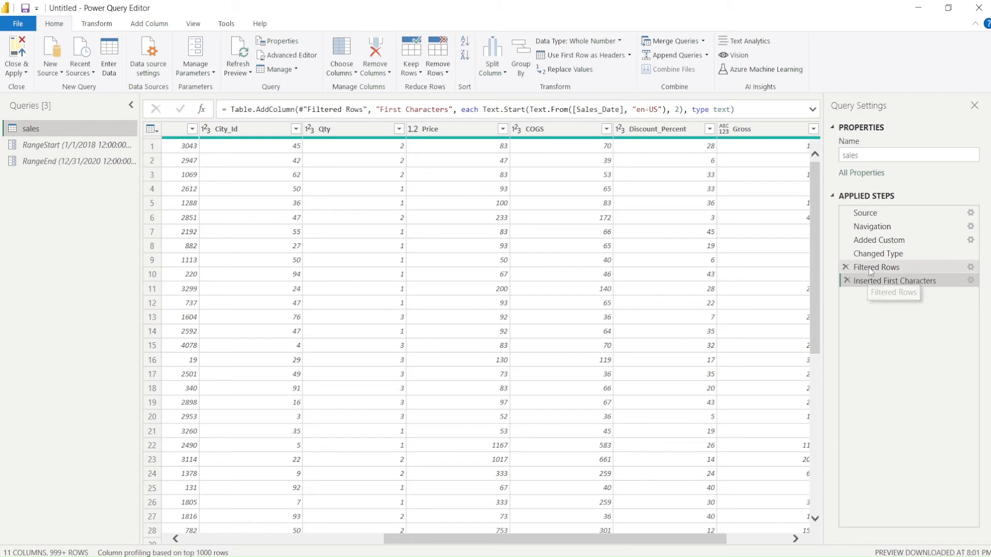
left_click(870, 267)
left_click(875, 252)
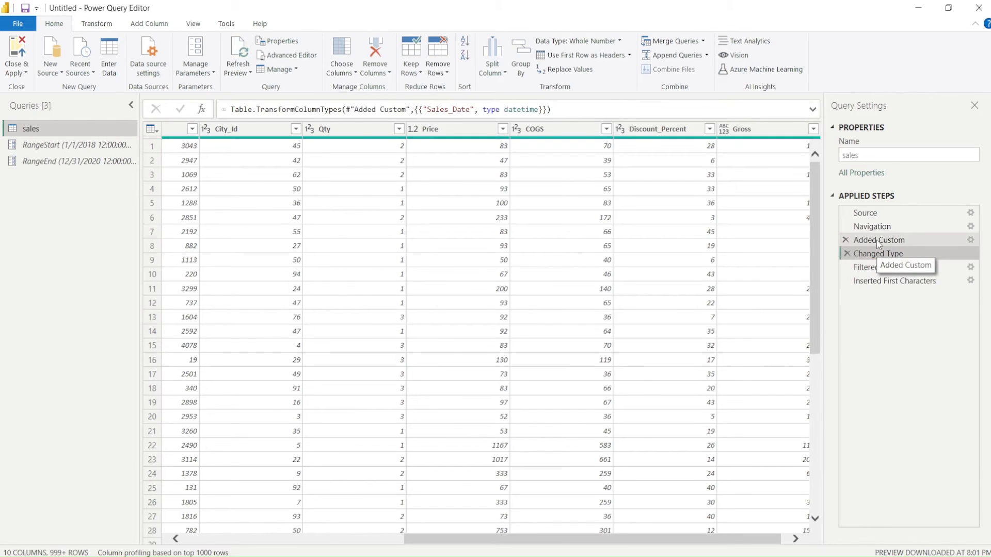
left_click(876, 239)
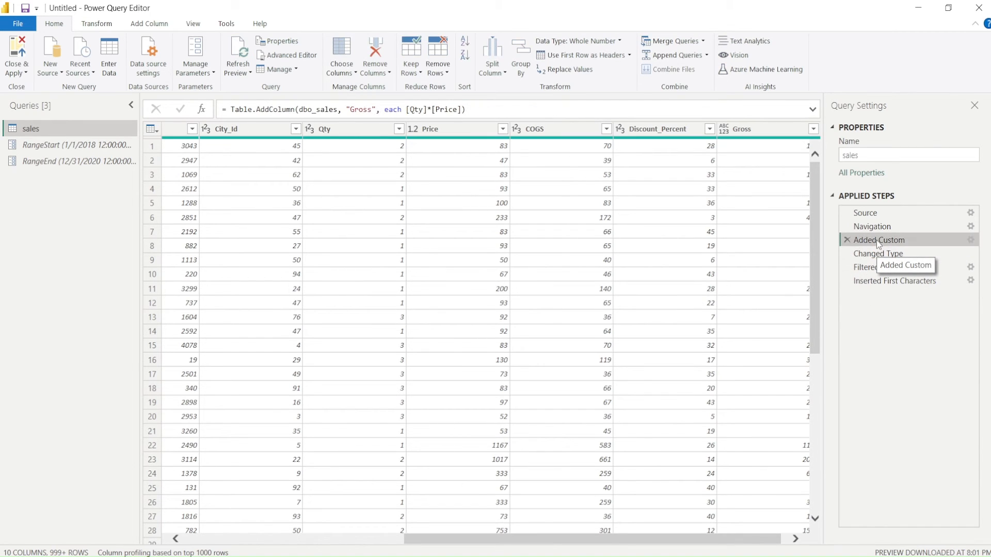
left_click(877, 281)
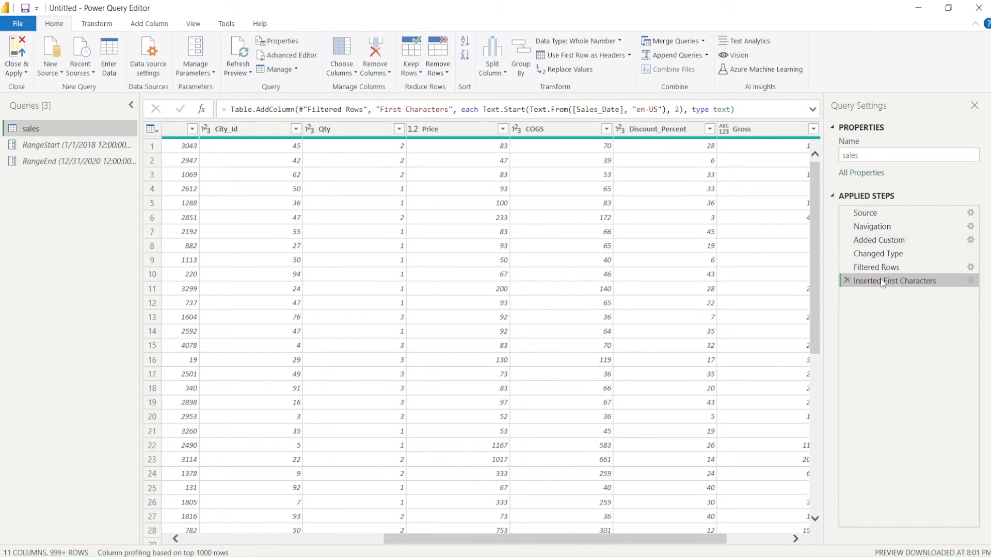
Check whether a native query is available for the Filtered Rows step of the sales query.
left_click(879, 270)
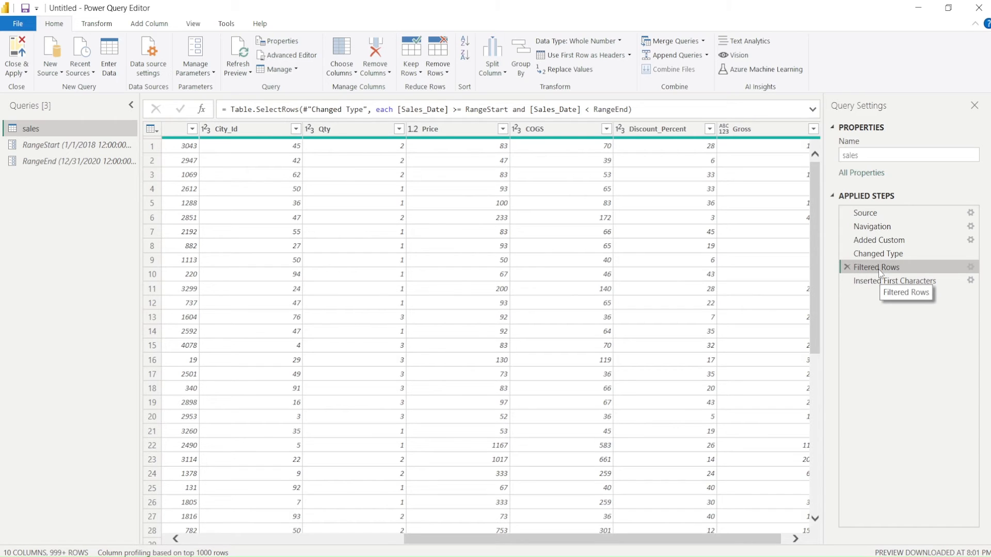
right_click(878, 269)
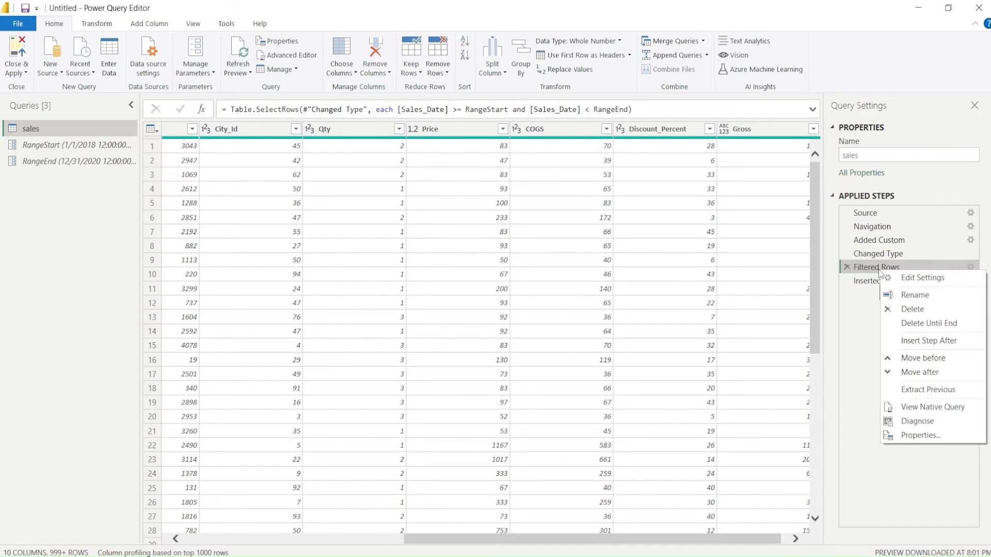
left_click(856, 318)
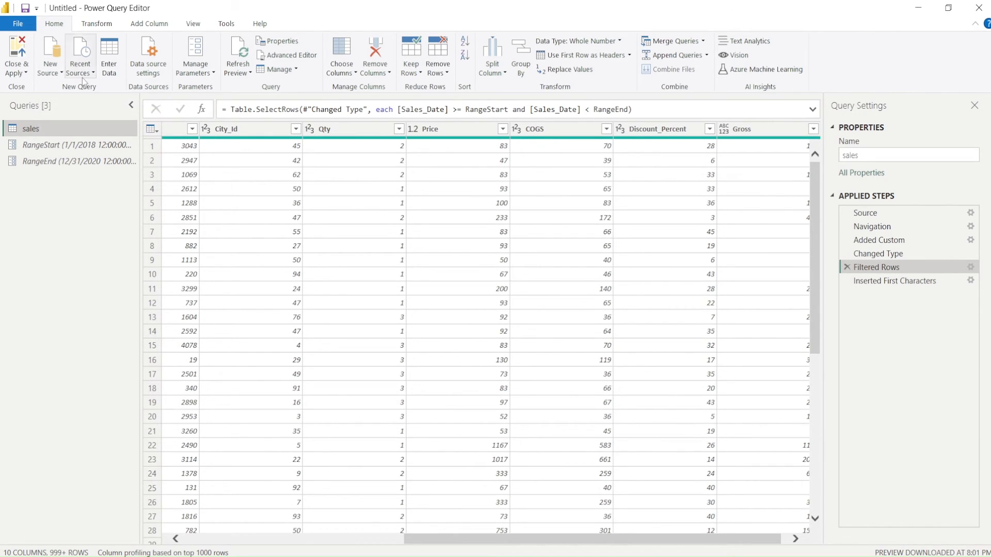
Set up a new SQL Server source for server localhost\sqlexpress and database demo in DirectQuery mode.
left_click(50, 70)
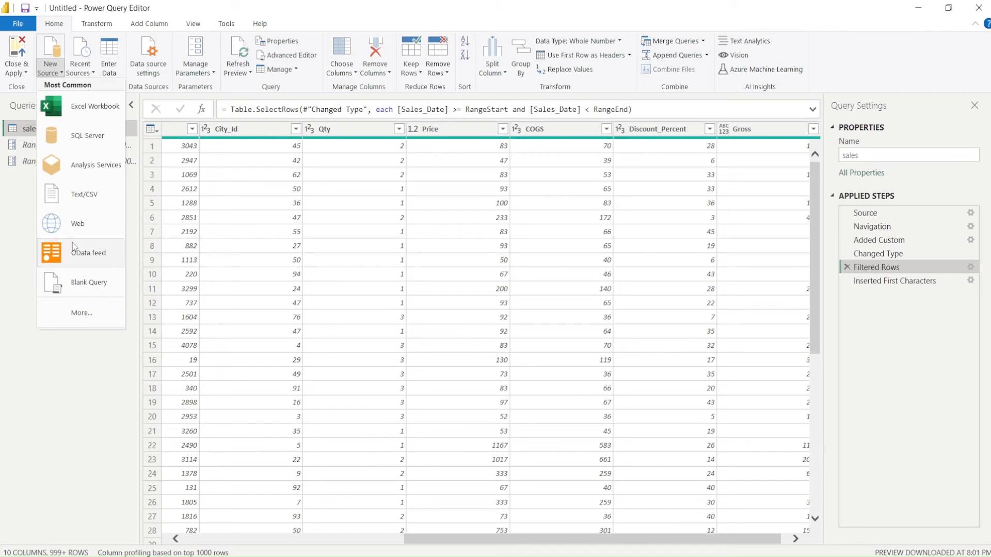
left_click(76, 140)
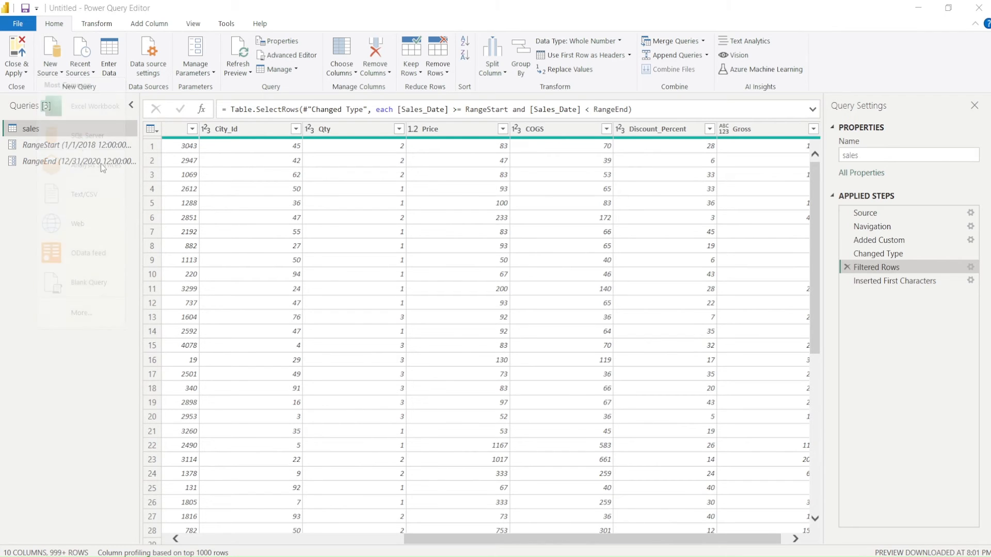
left_click(334, 229)
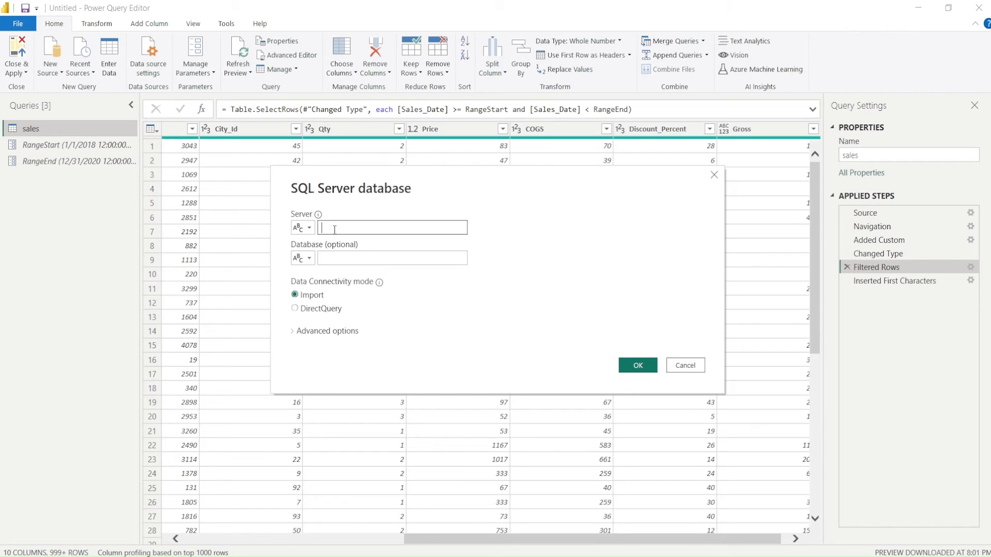
type("localhost\\")
type("sqlexpress")
key("Tab")
key("Tab")
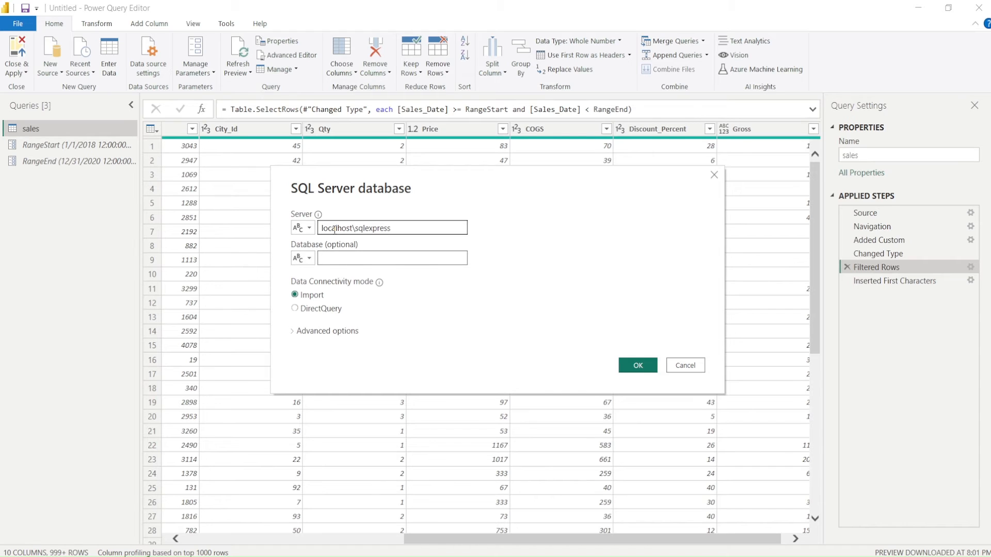
type("demo")
left_click(304, 310)
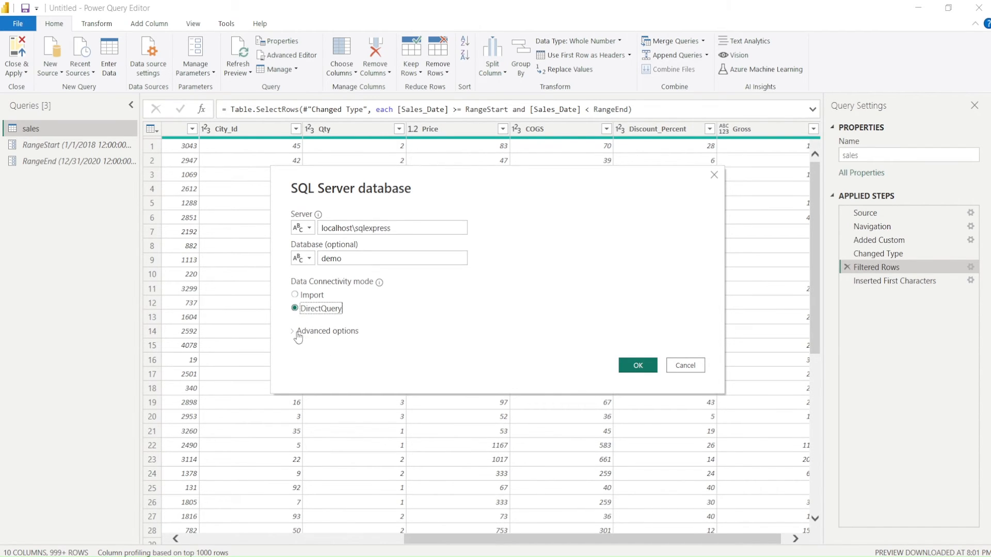
Give the new source the SQL statement "select * from Sales" in its advanced options and submit the connection settings.
left_click(299, 333)
left_click(319, 395)
type("sele")
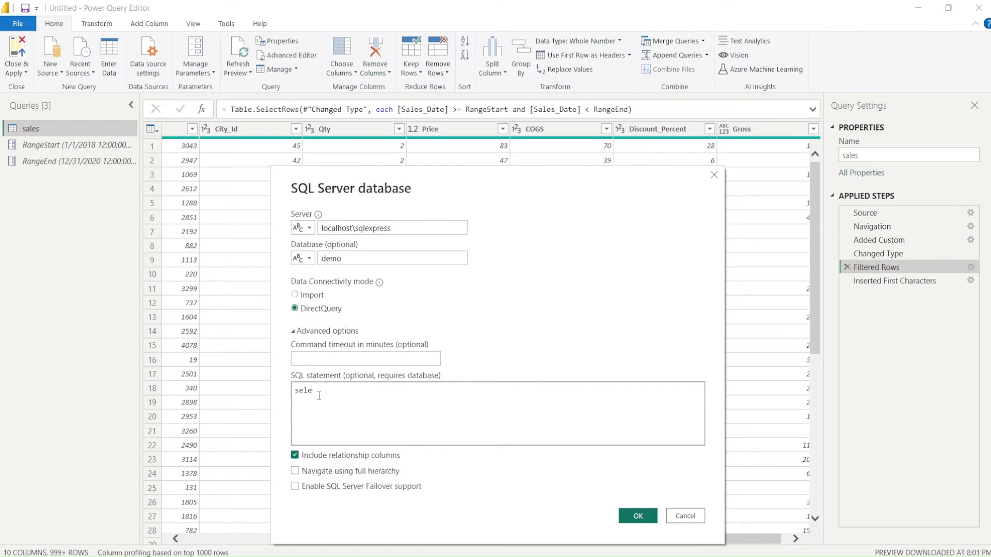
type("ct * from Sales")
left_click(638, 516)
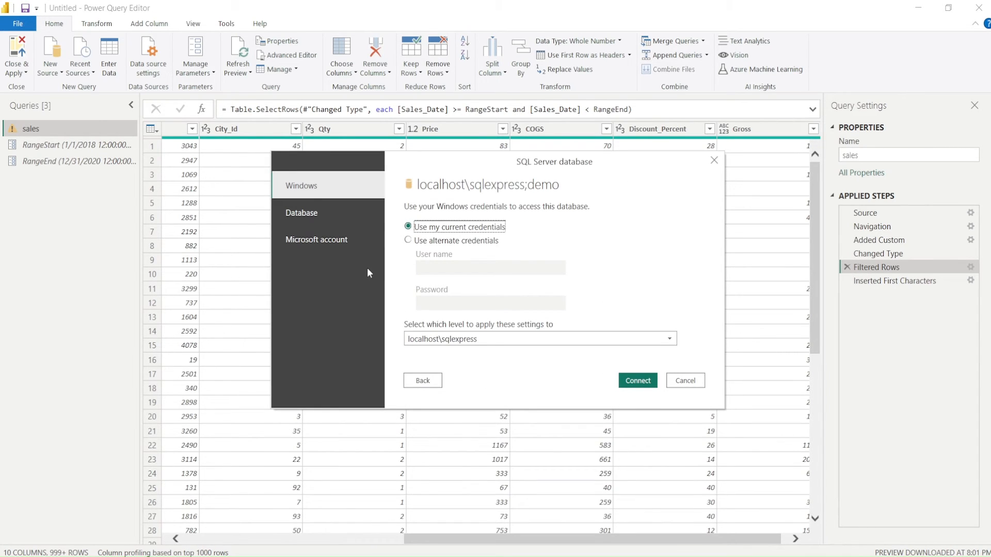
Connect with the current Windows credentials over an unencrypted connection and accept the previewed data as a new query.
left_click(638, 380)
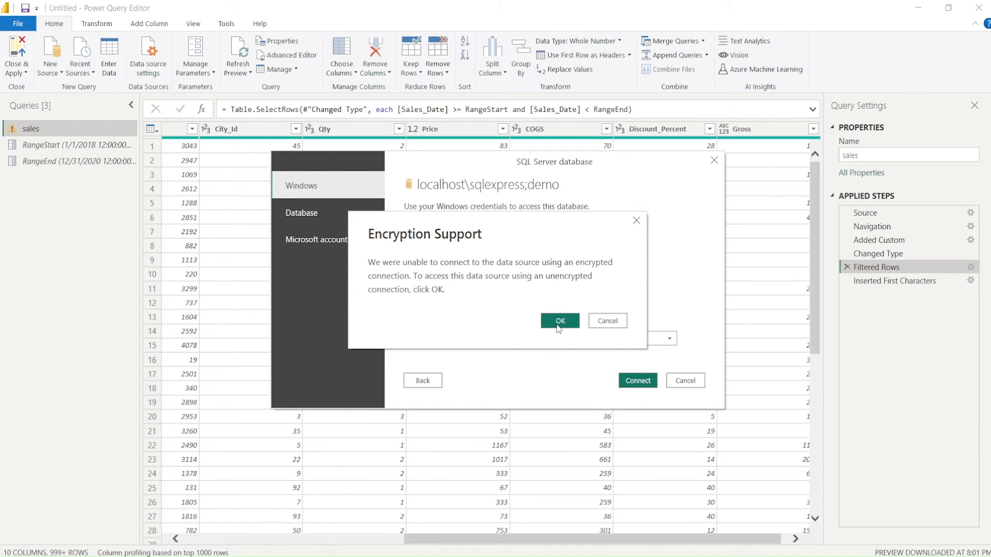
left_click(558, 327)
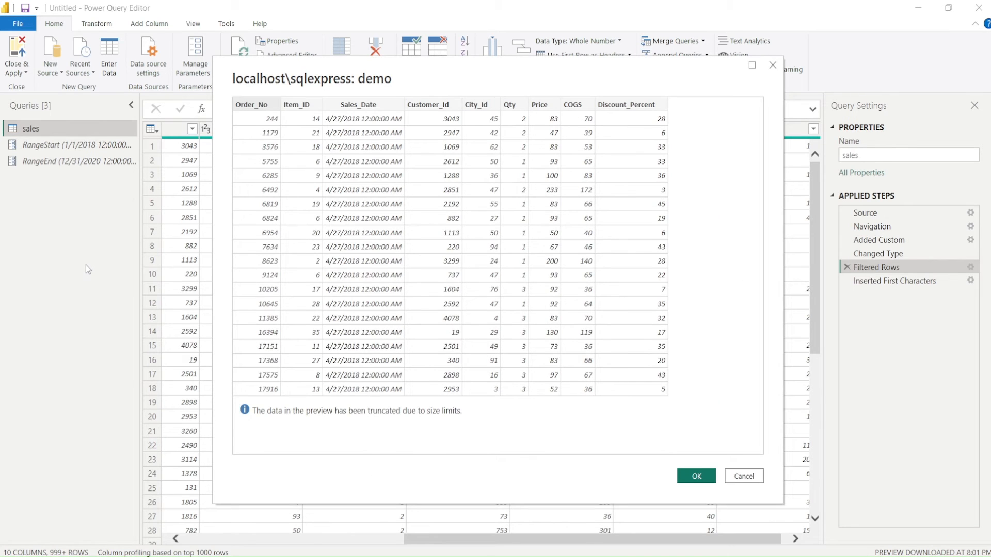
left_click(697, 476)
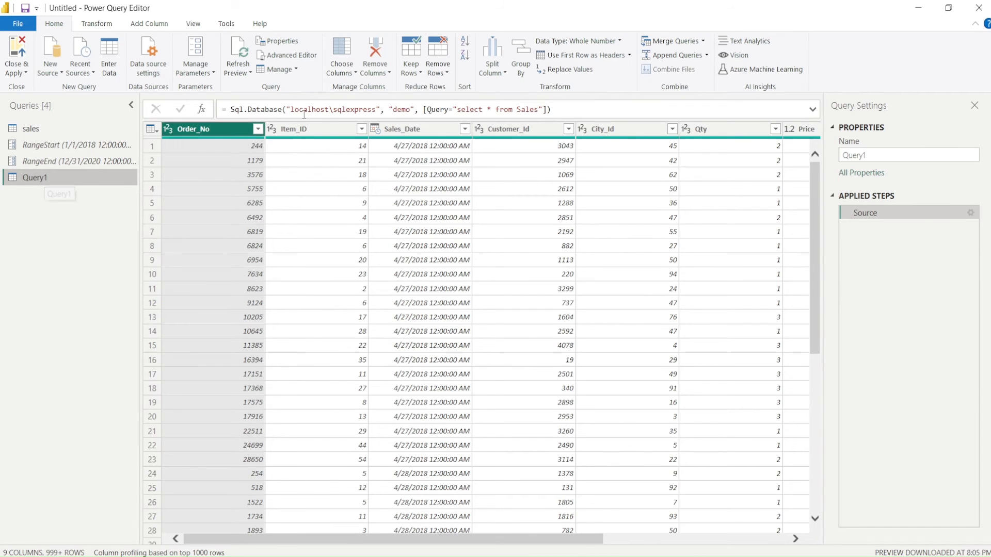
Inspect the Source formula of Query1 and check whether a native query is available for that step.
left_click(561, 114)
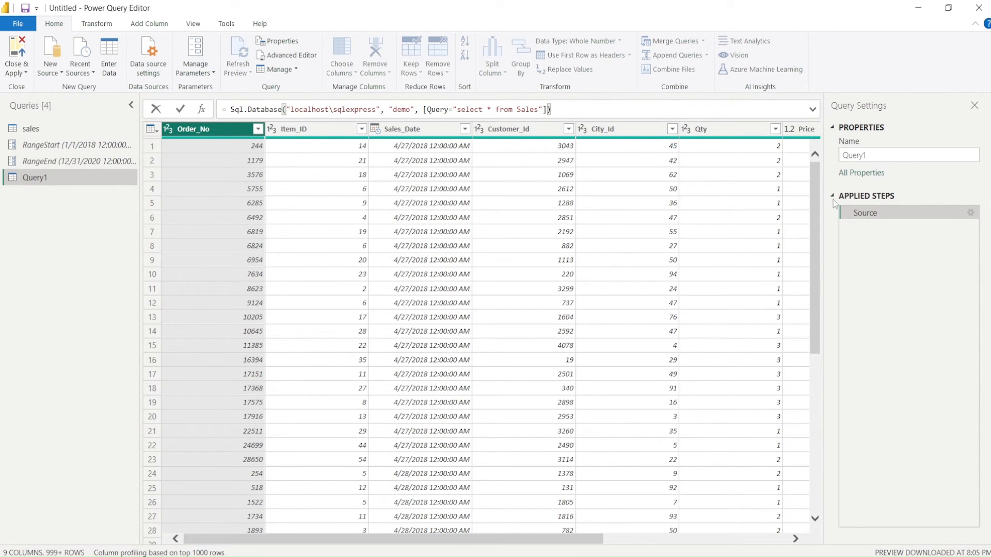
left_click(890, 217)
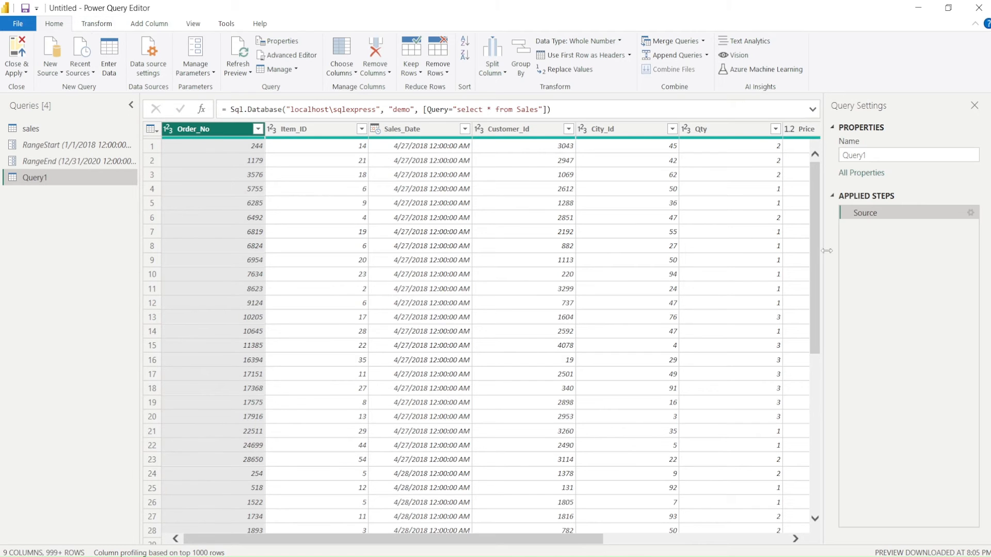
right_click(882, 211)
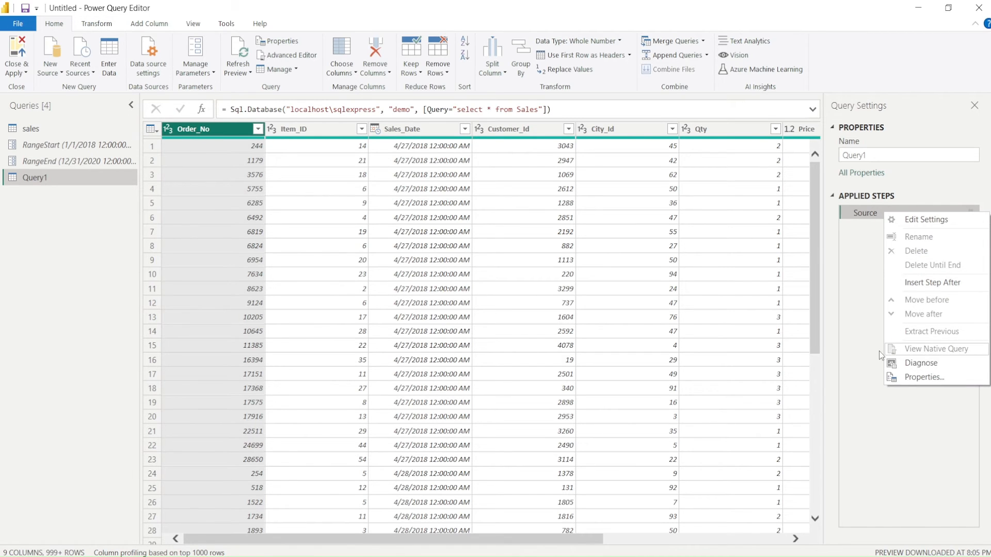
left_click(821, 317)
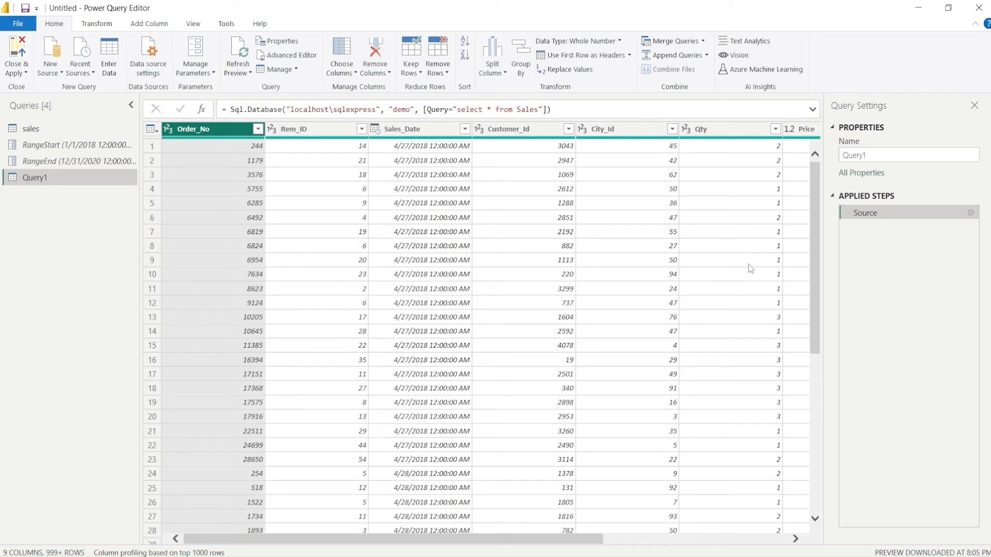
Add a custom column named Gross to Query1 with the formula [Qty]*[Price].
left_click(90, 27)
left_click(145, 27)
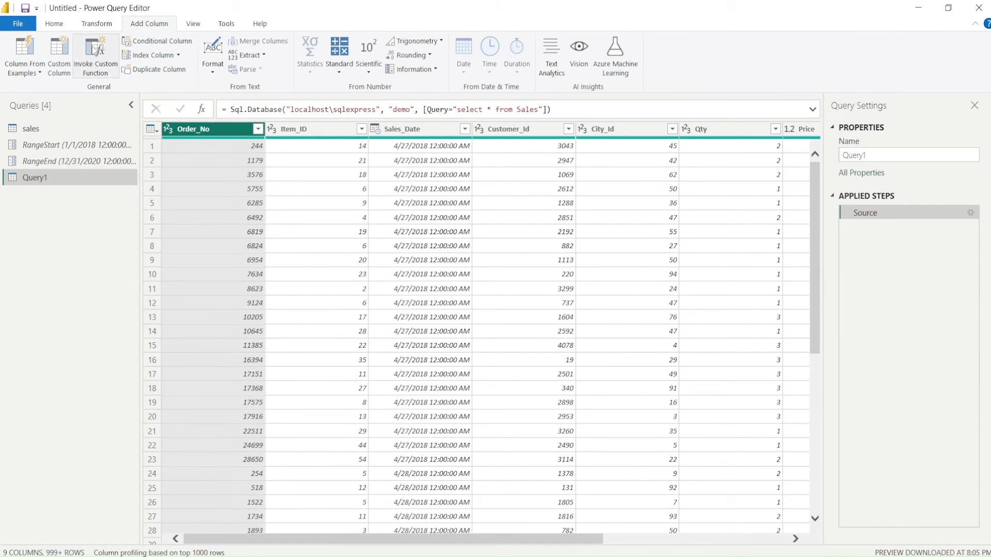
left_click(64, 69)
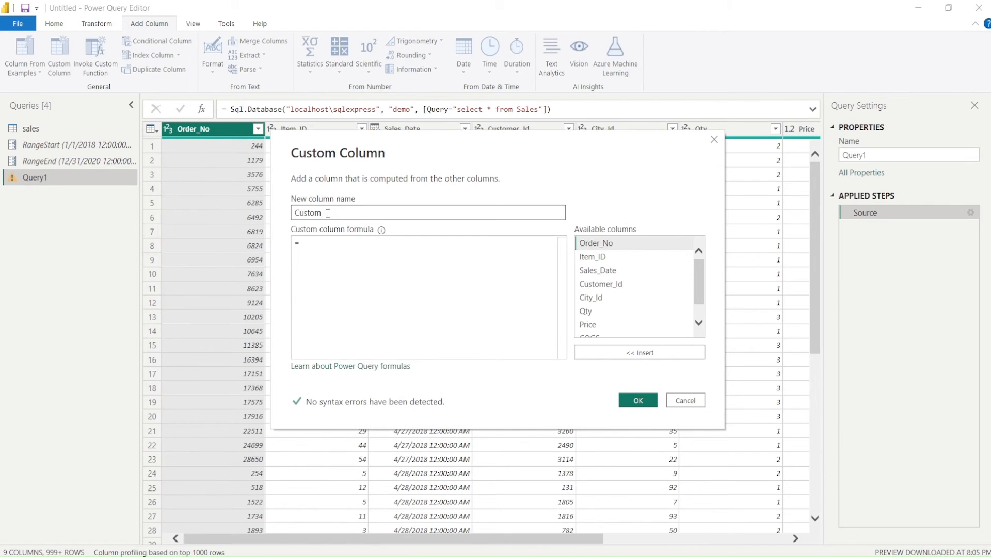
double_click(328, 214)
type("Gross")
left_click(425, 282)
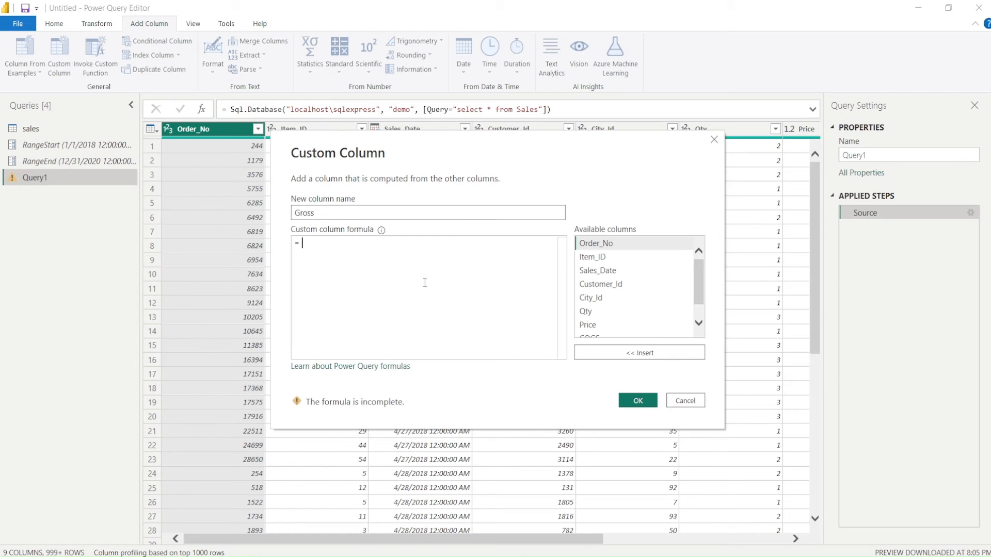
double_click(586, 311)
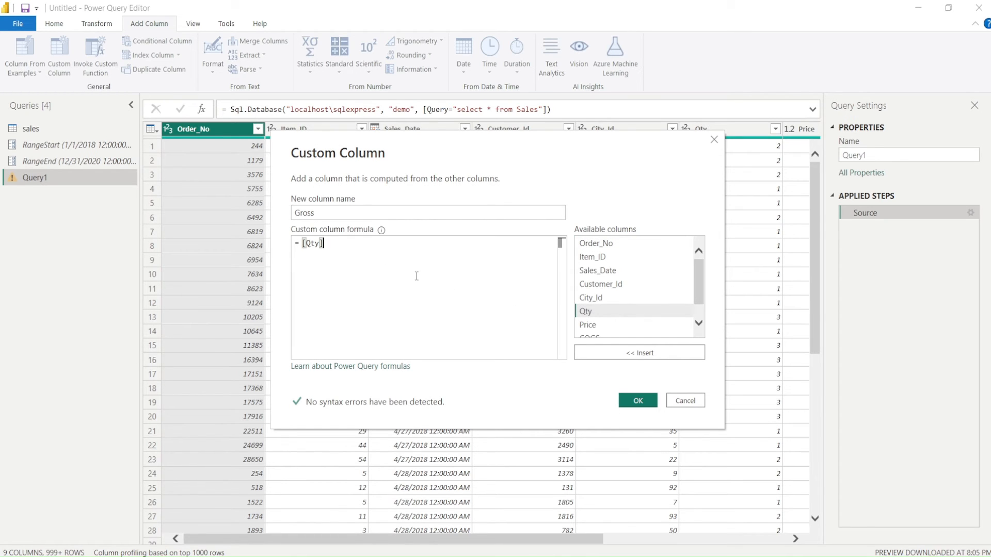
type("*")
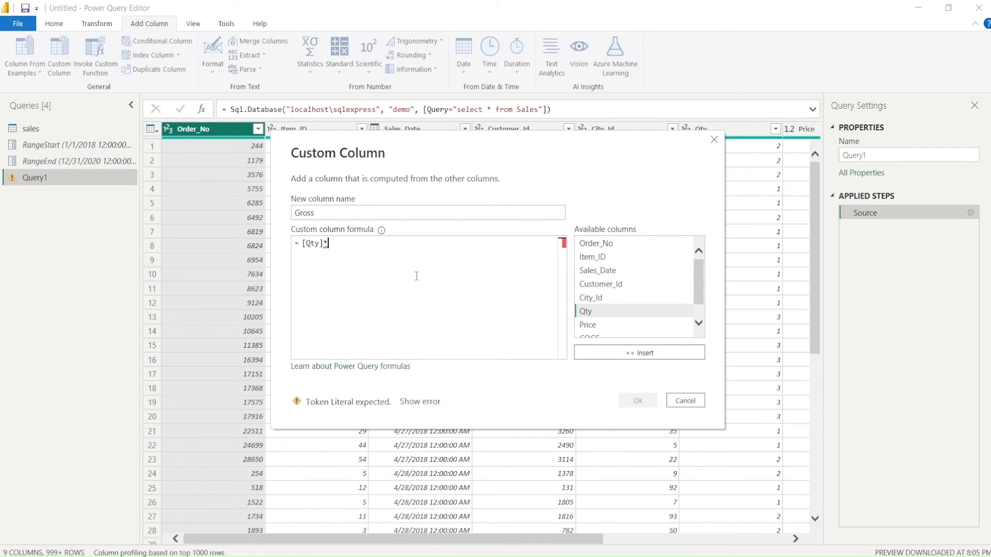
double_click(586, 325)
left_click(638, 401)
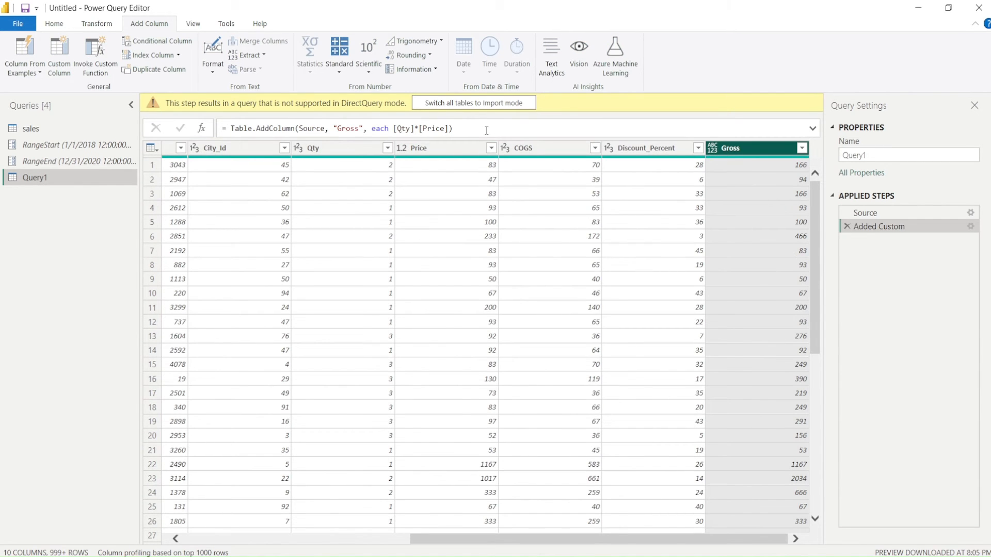
Try to wrap the whole Sql.Database call in Query1's Source formula in Value.NativeQuery( ).
left_click(867, 215)
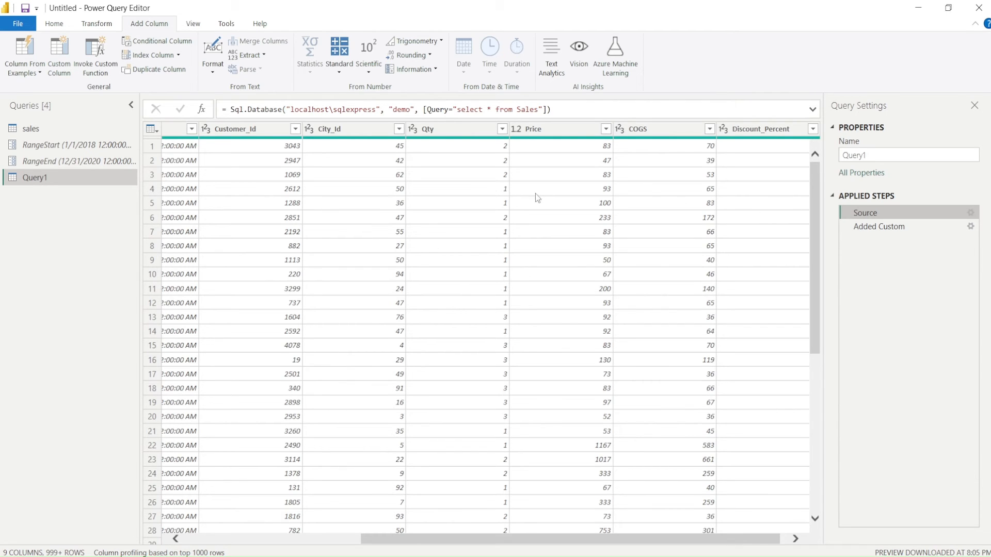
left_click(229, 110)
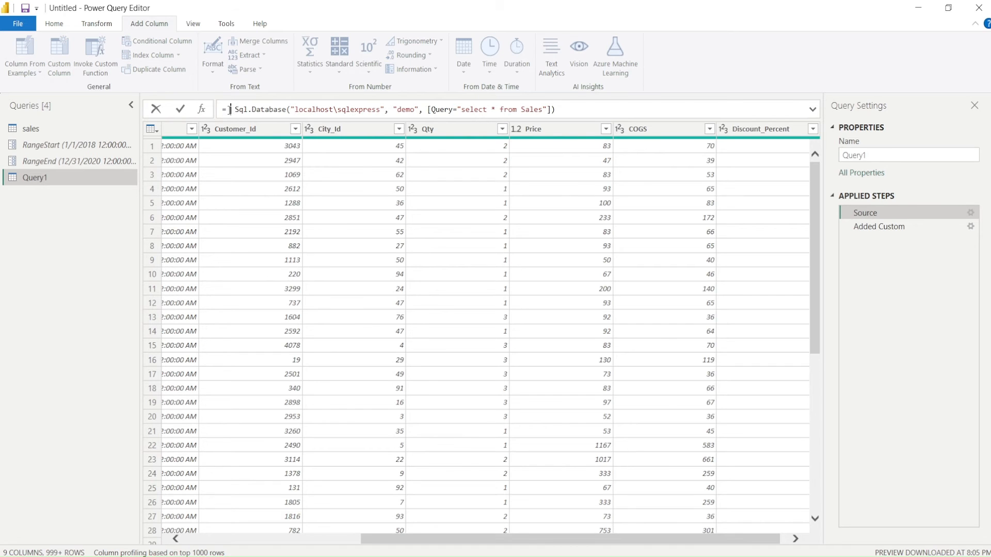
type("na")
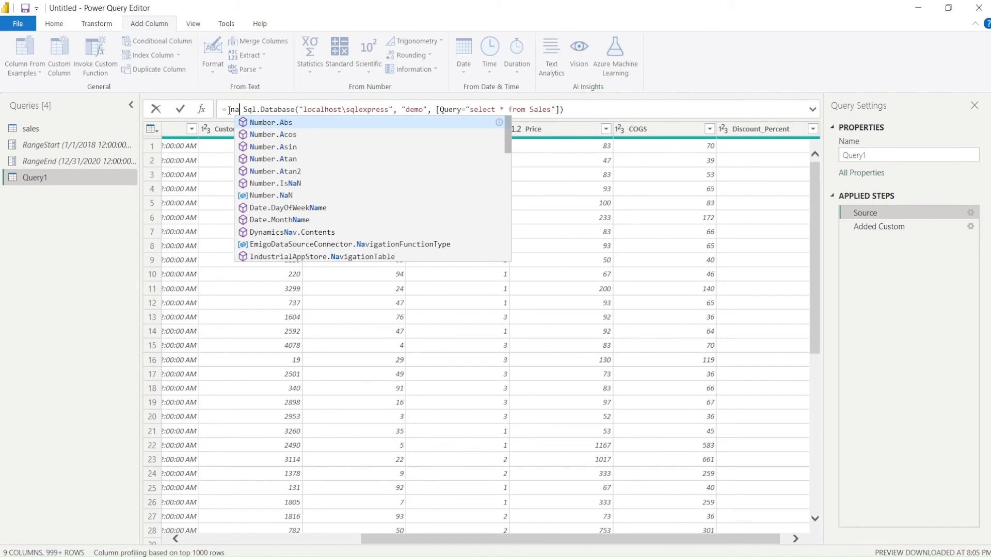
type("ti")
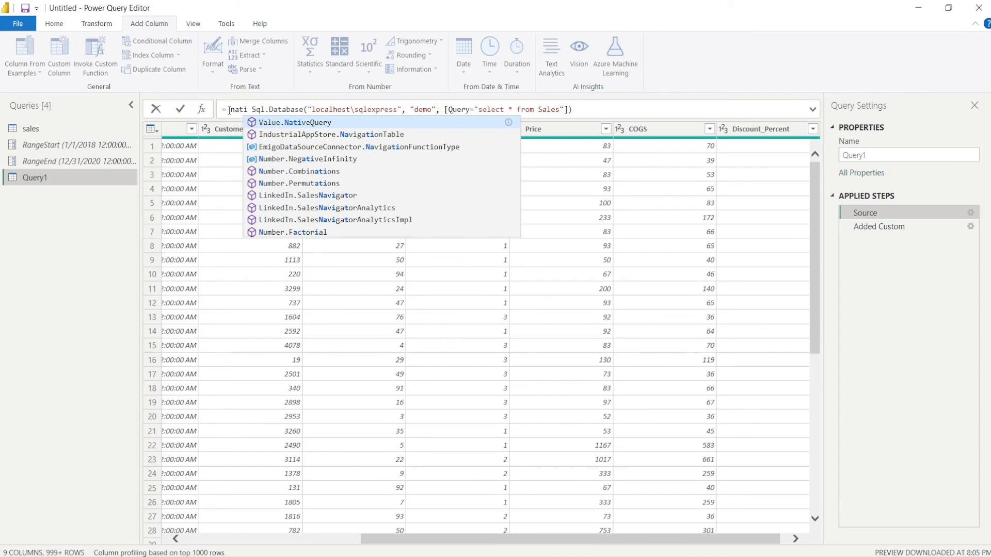
key("Tab")
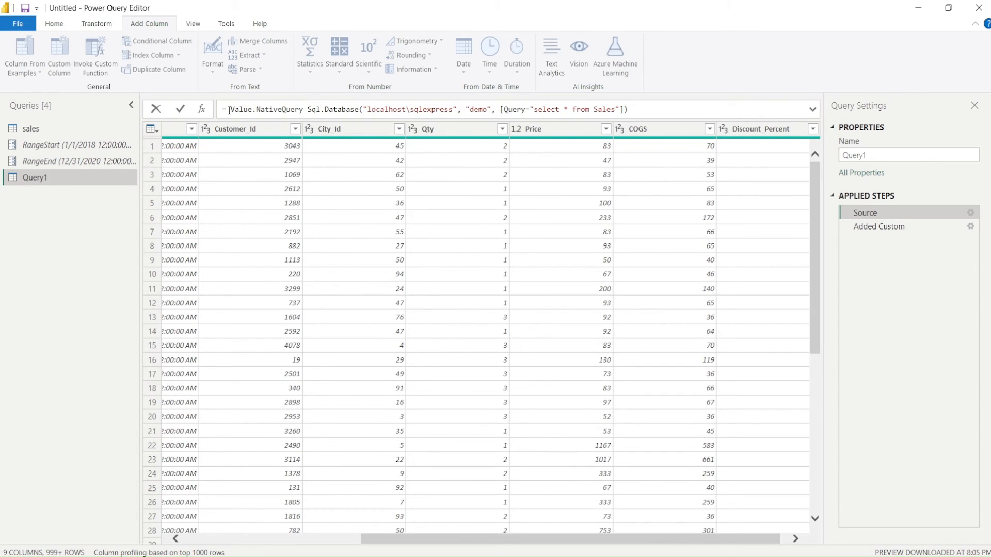
type("(")
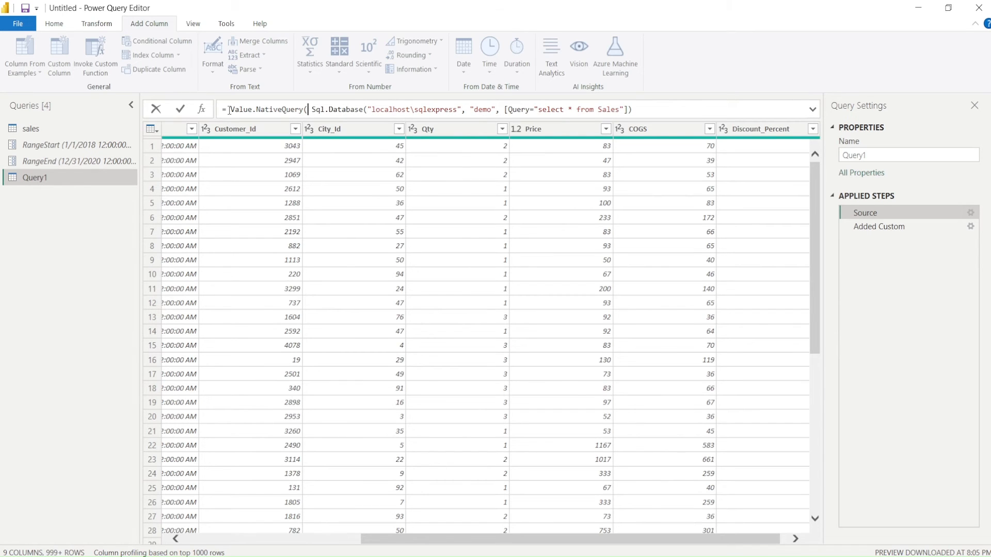
left_click(667, 106)
type(")")
key("Return")
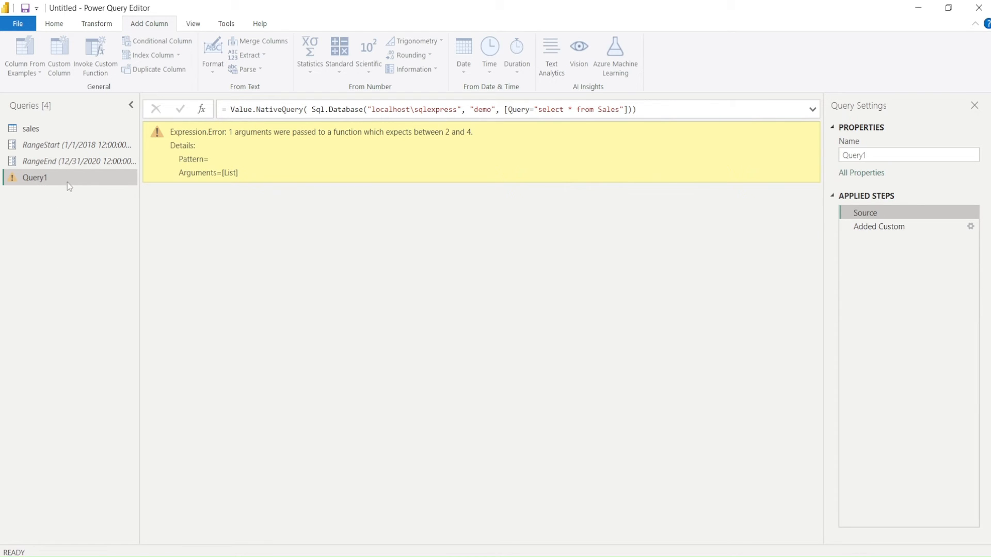
Add a new SQL Server source with server localhost\sqlexpress and database demo, and load its sales table as a query.
left_click(44, 26)
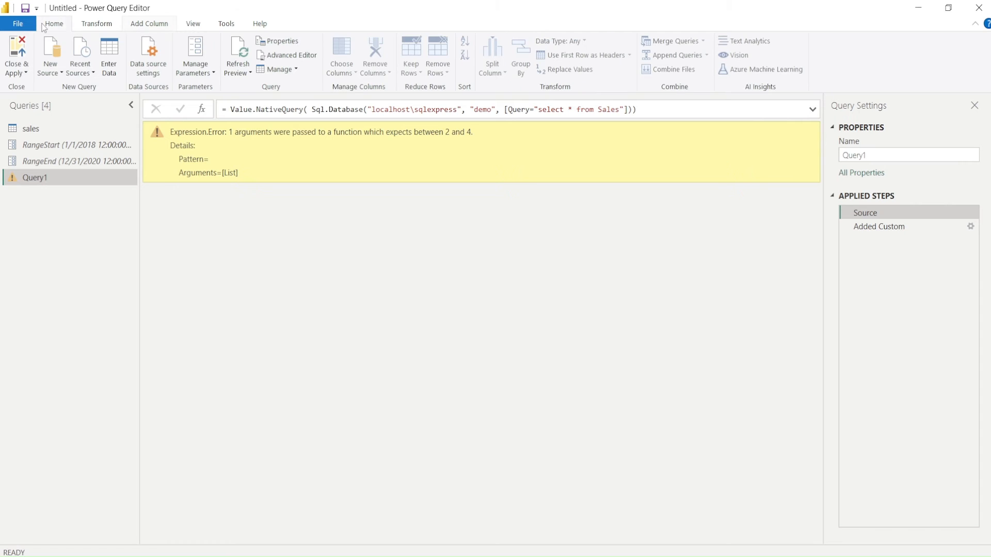
left_click(50, 70)
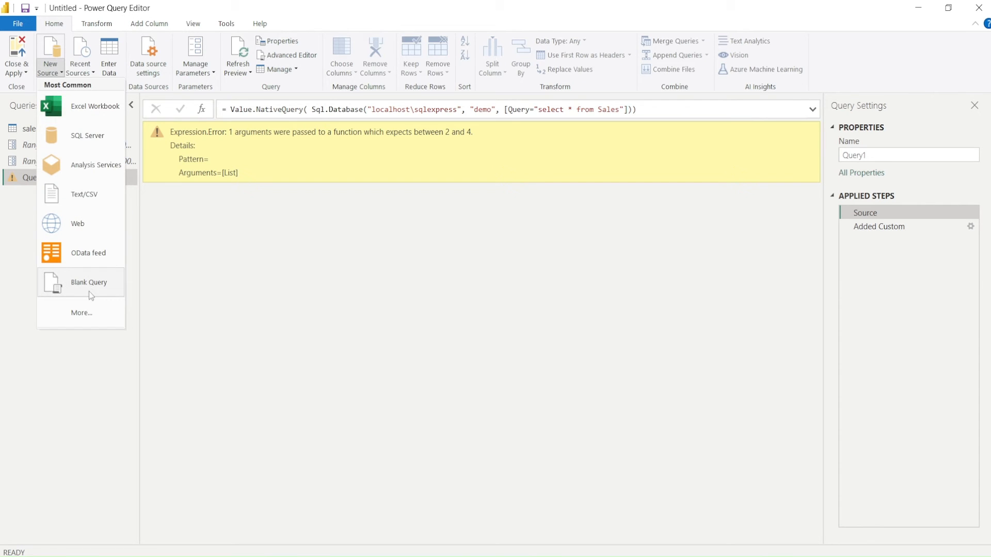
left_click(76, 139)
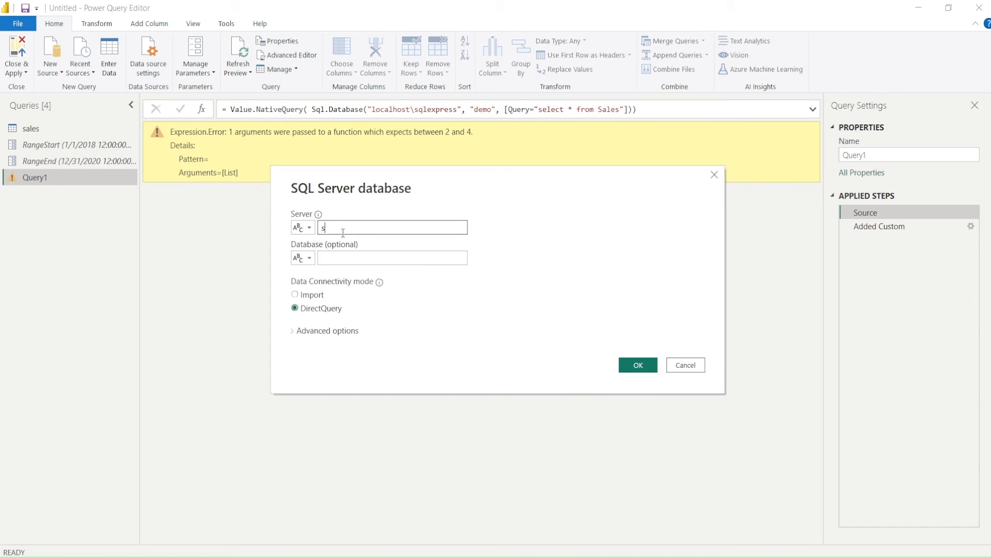
key("BackSpace")
type("localhost\\sqlexpress")
left_click(353, 257)
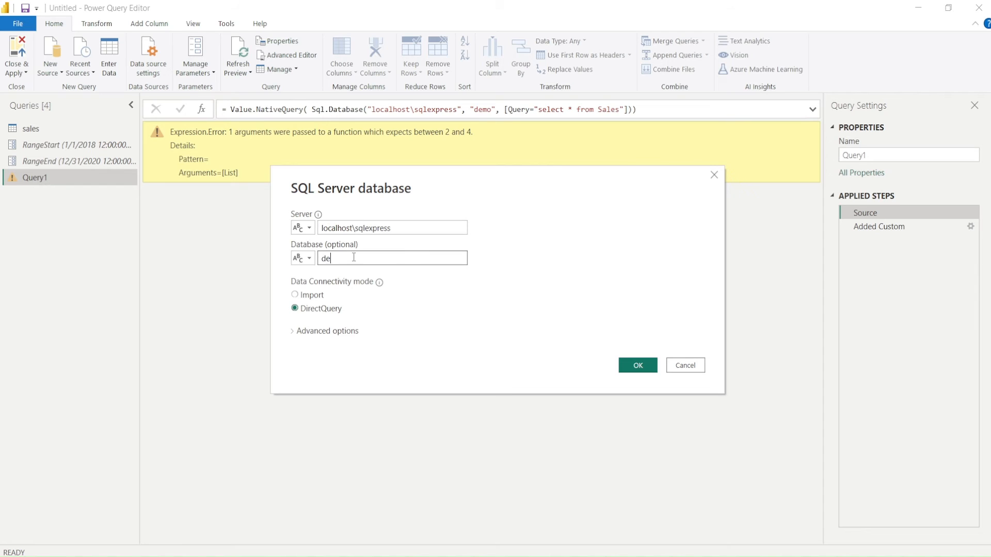
type("demo")
left_click(349, 229)
left_click(635, 366)
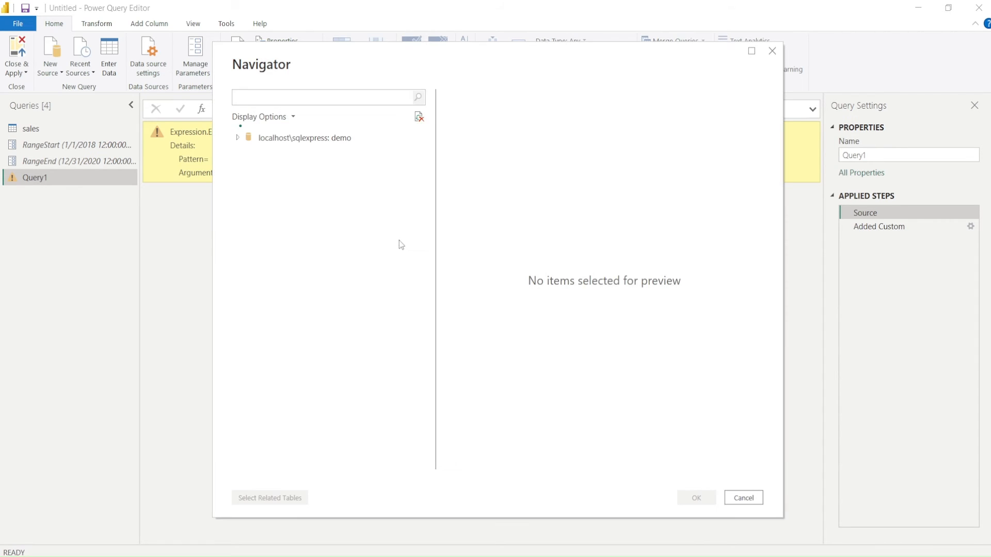
left_click(252, 222)
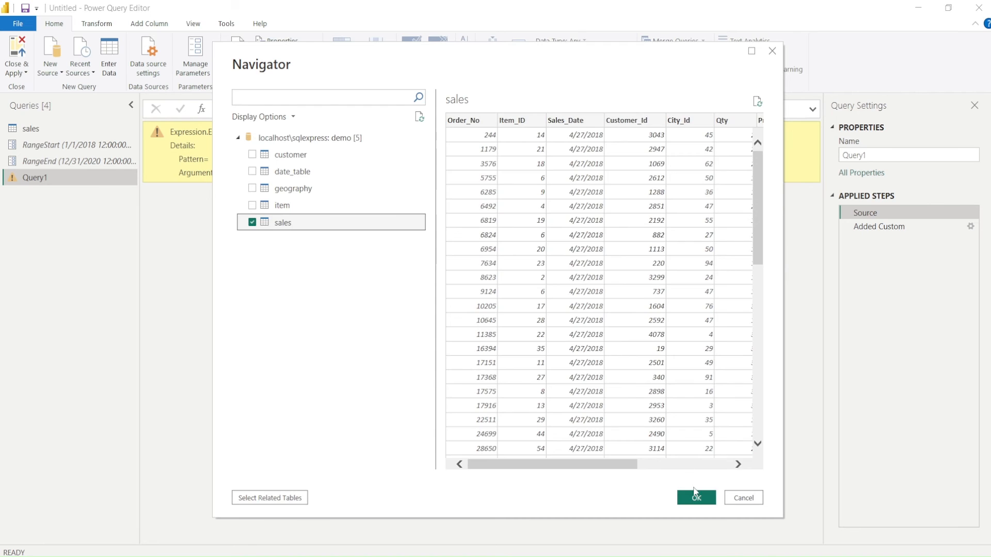
left_click(695, 496)
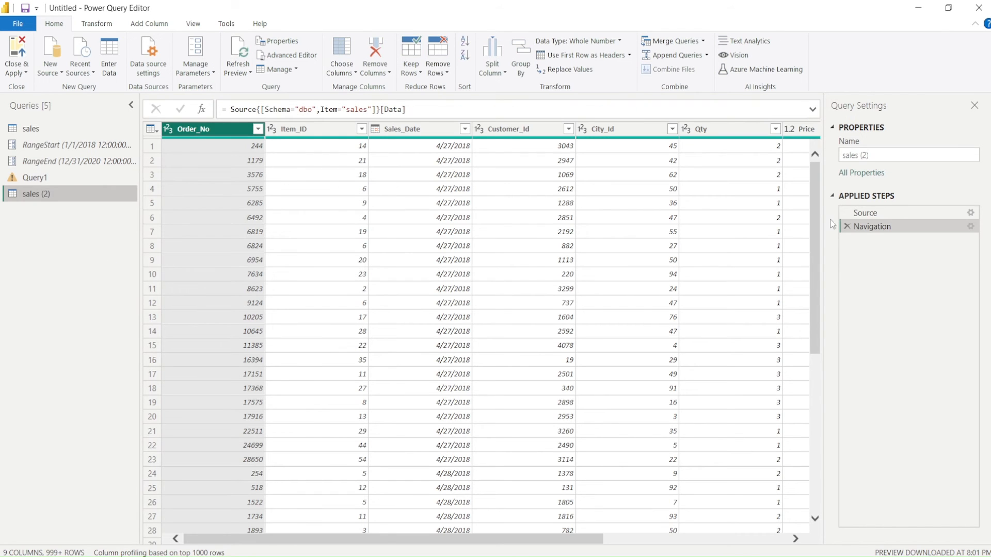
Check whether a native query is available for the Navigation step of sales (2), and inspect its Source and Navigation formulas.
right_click(869, 226)
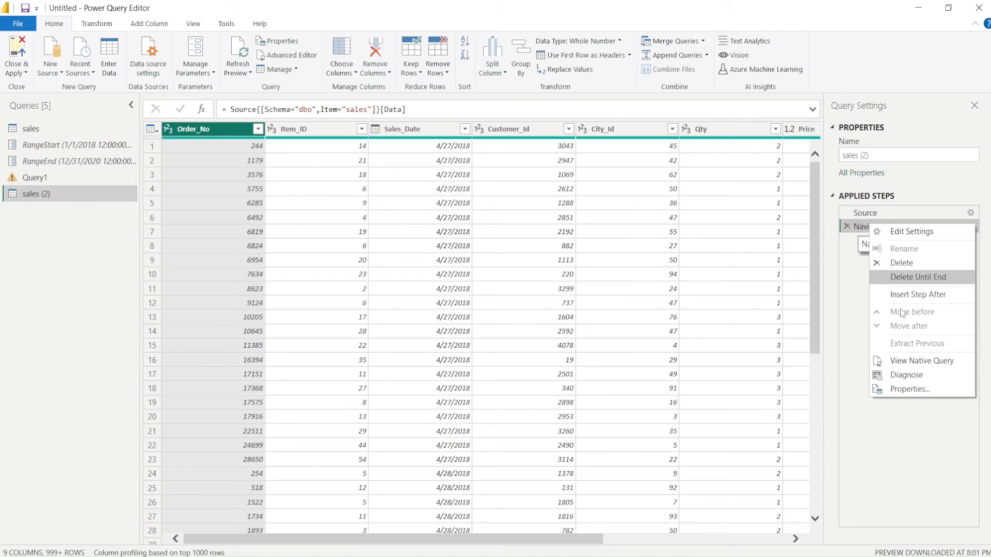
left_click(45, 264)
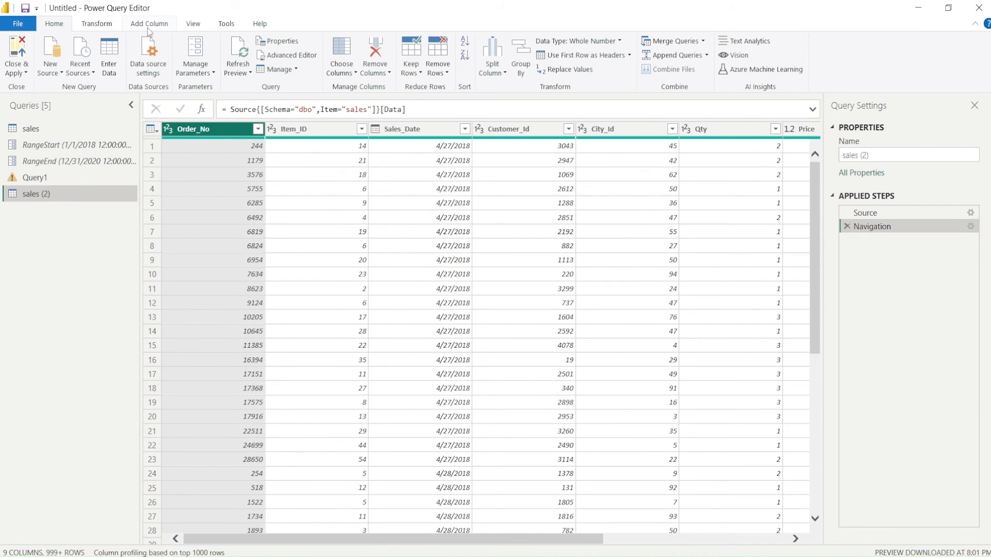
left_click(861, 212)
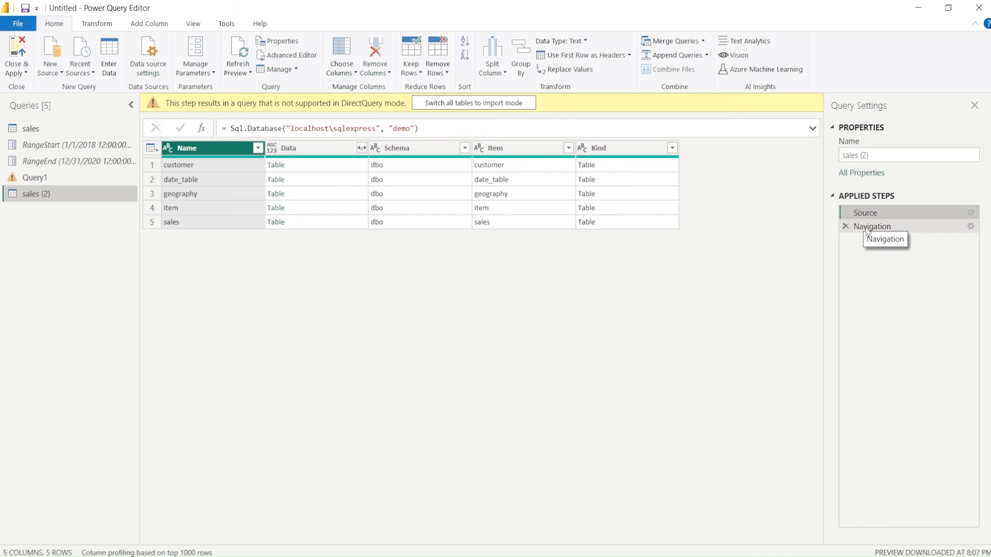
left_click(868, 230)
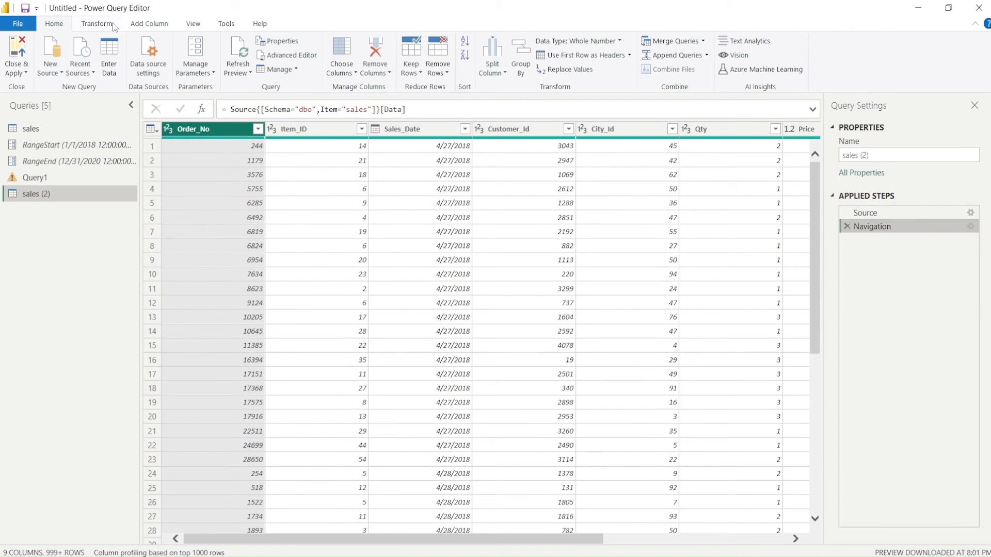
Add a custom column named gross to the sales (2) query with the formula [Qty]*[Price].
left_click(135, 26)
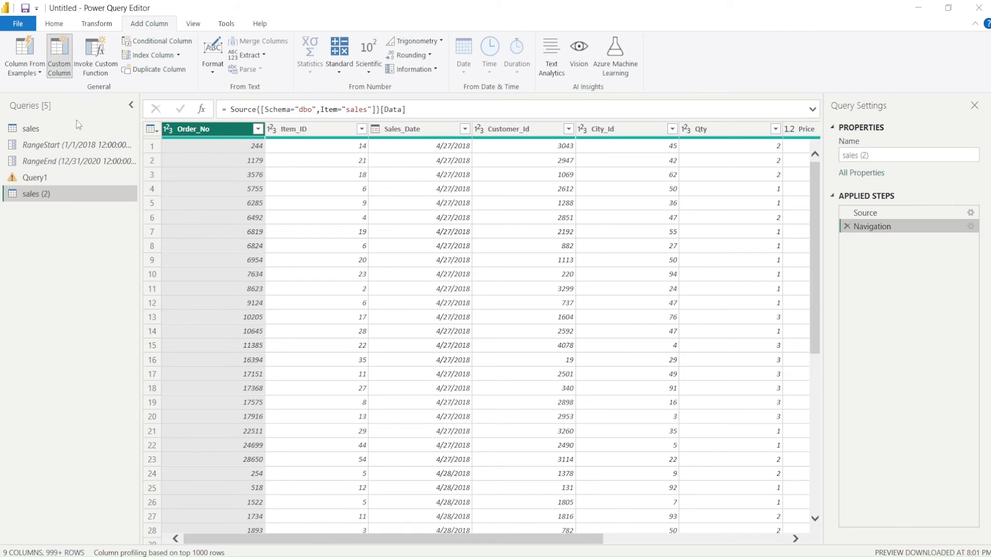
type("g")
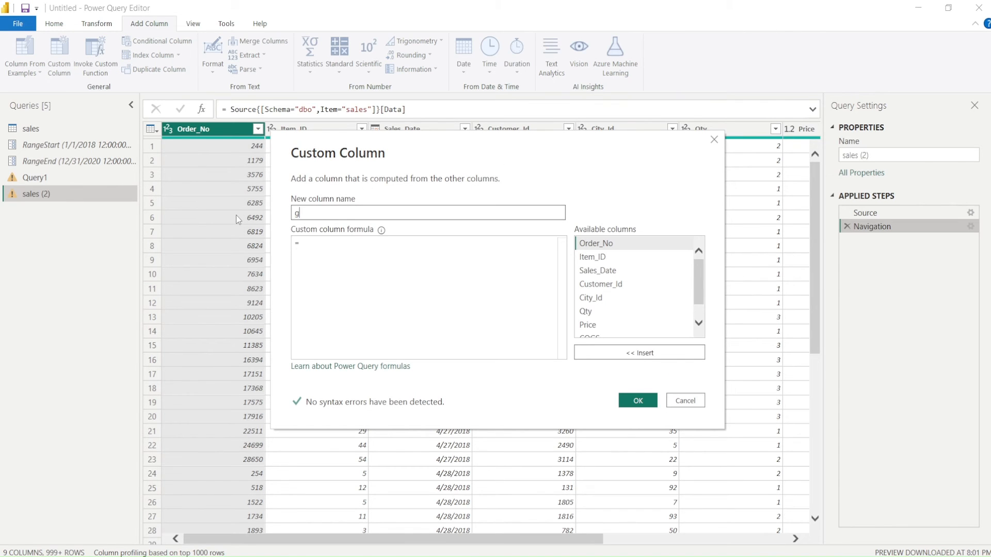
type("orss")
left_click(316, 243)
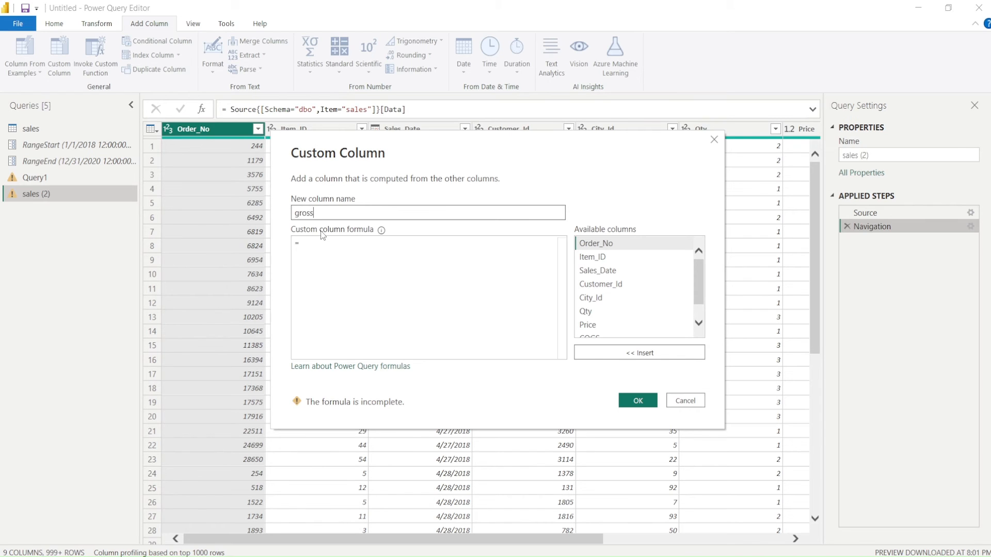
left_click(341, 243)
left_click(601, 313)
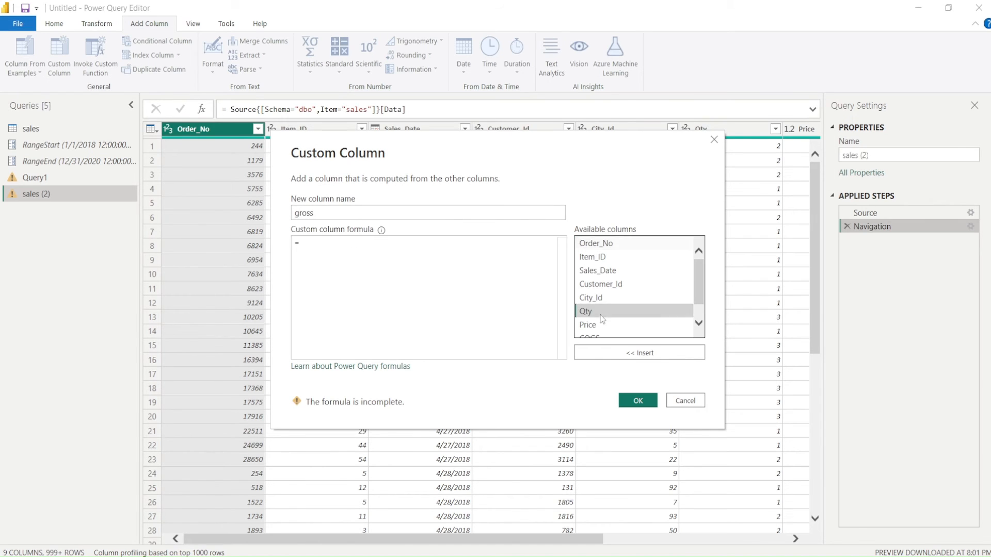
double_click(602, 314)
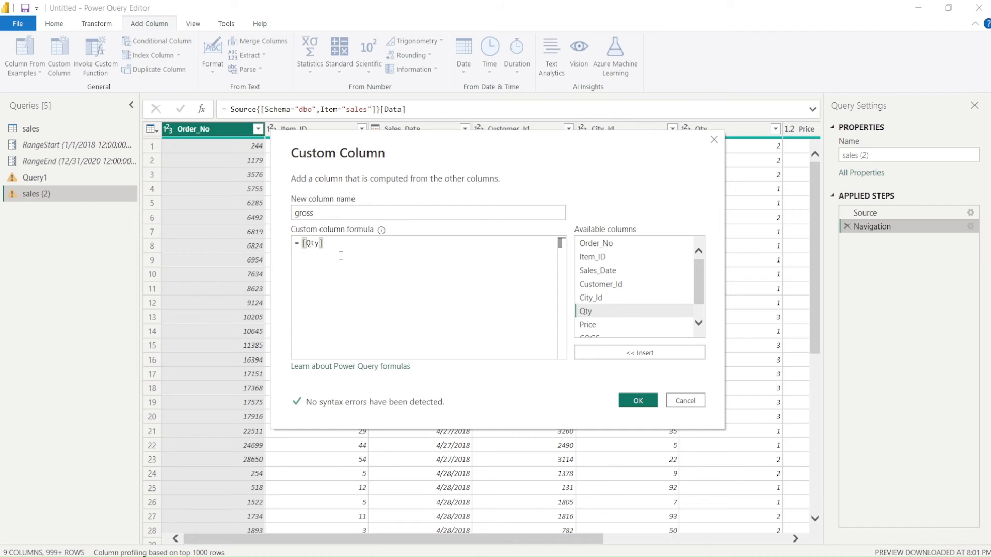
type("*")
double_click(599, 325)
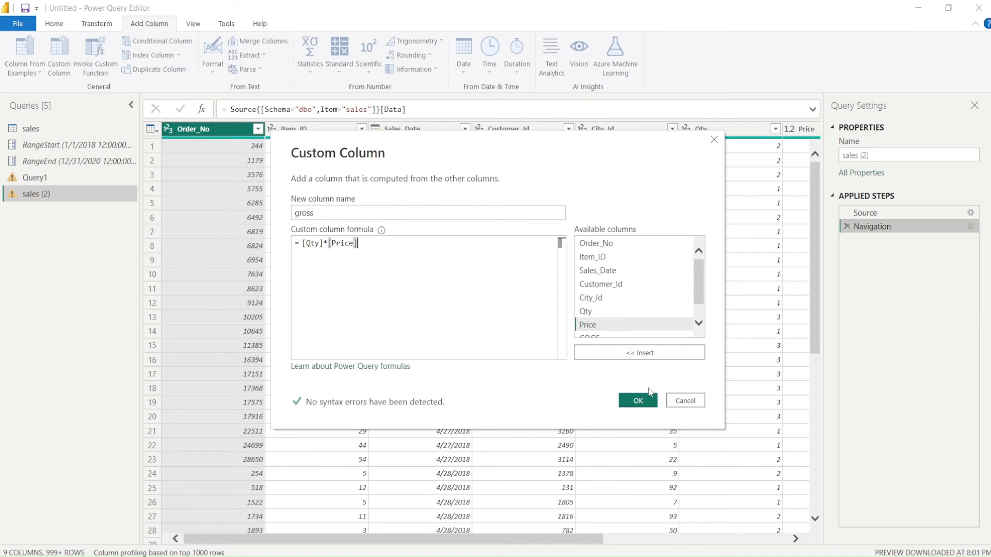
left_click(646, 400)
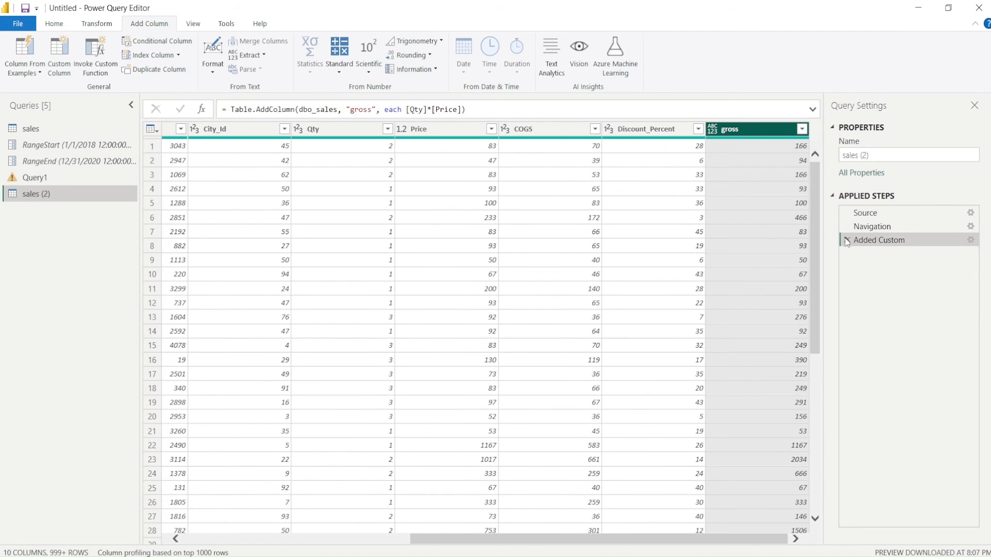
View the native query generated for the Added Custom step of sales (2) and close it.
right_click(862, 243)
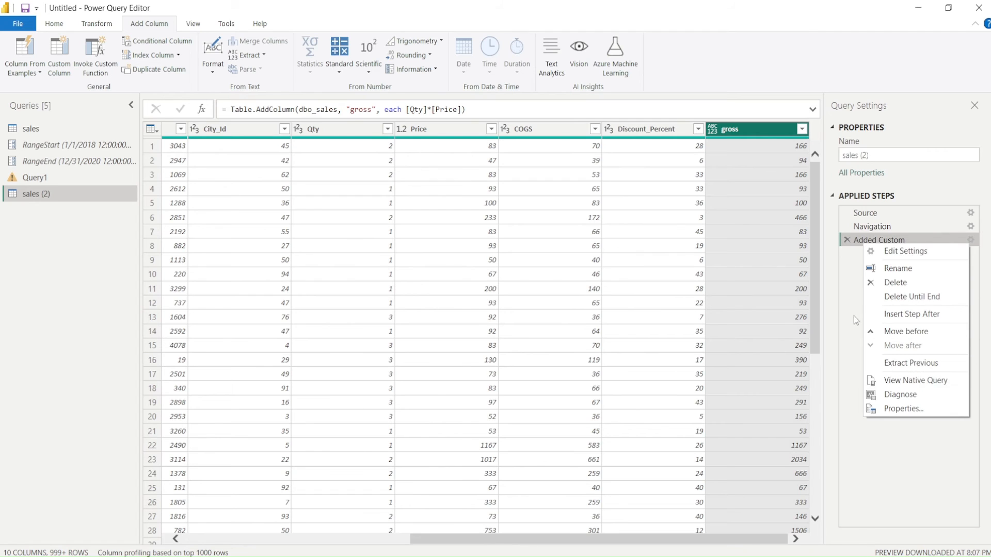
left_click(891, 380)
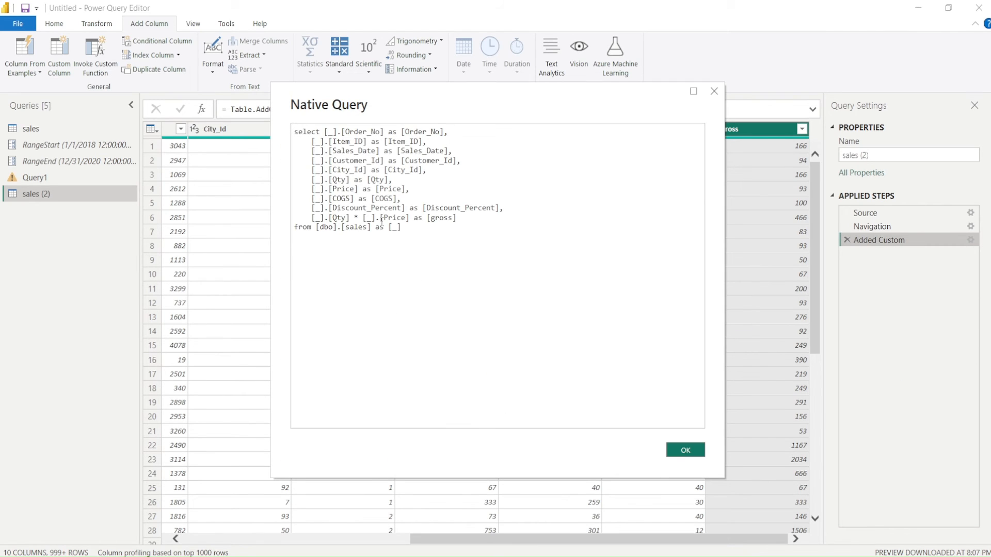
left_click(714, 92)
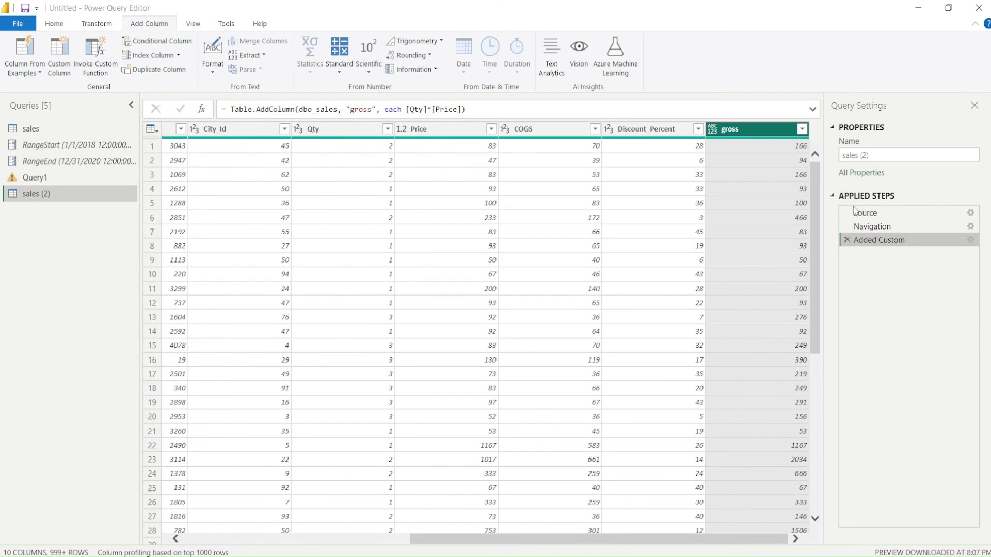
Open the Source formula of sales (2) for editing just ahead of the Sql.Database call.
left_click(856, 212)
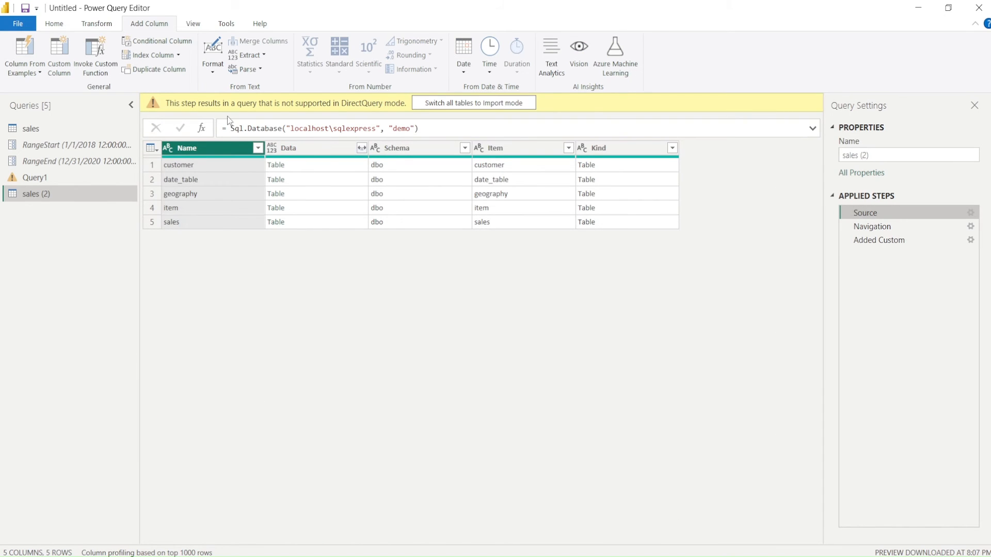
left_click(231, 129)
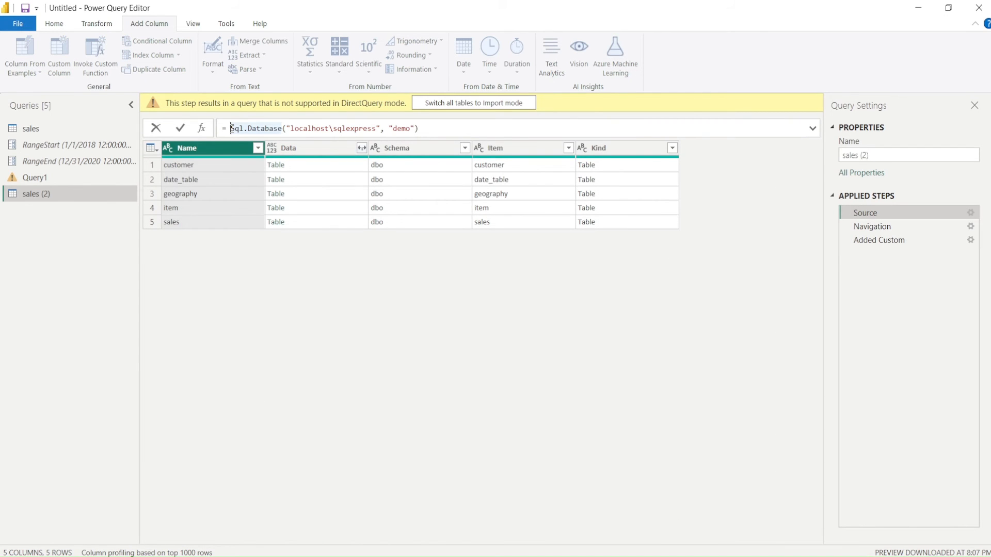
key("Left")
type("vie")
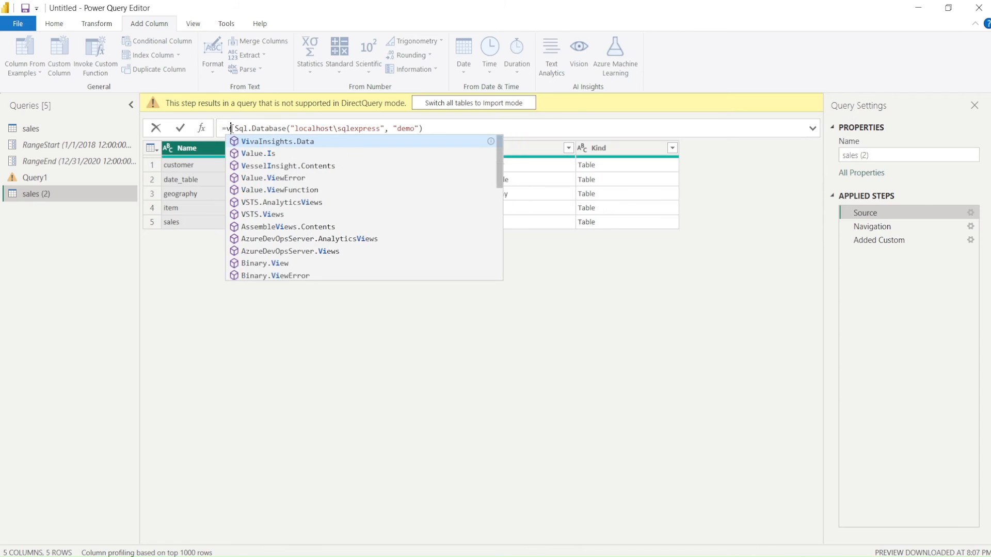
type("w.")
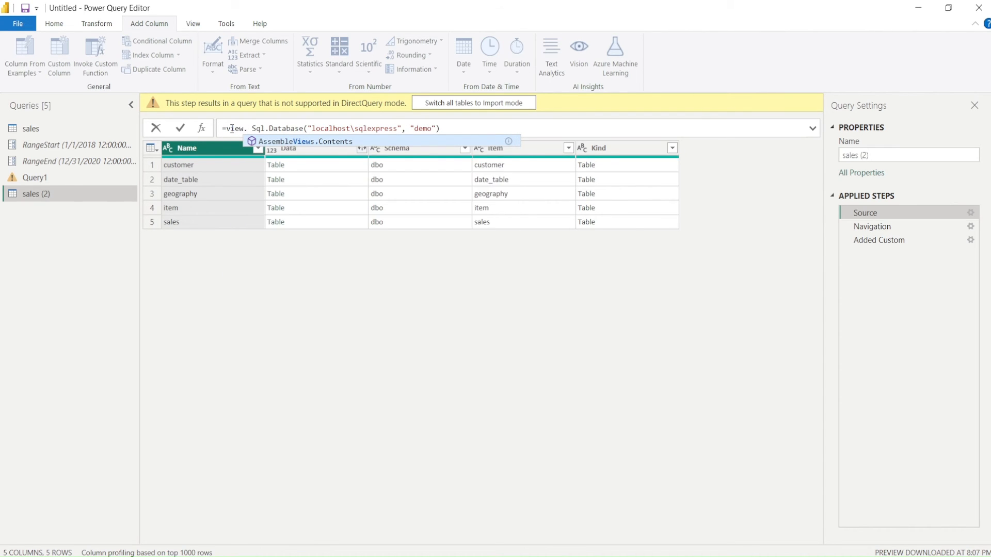
key("BackSpace")
key("BackSpace")
key("BackSpace")
key("BackSpace")
key("BackSpace")
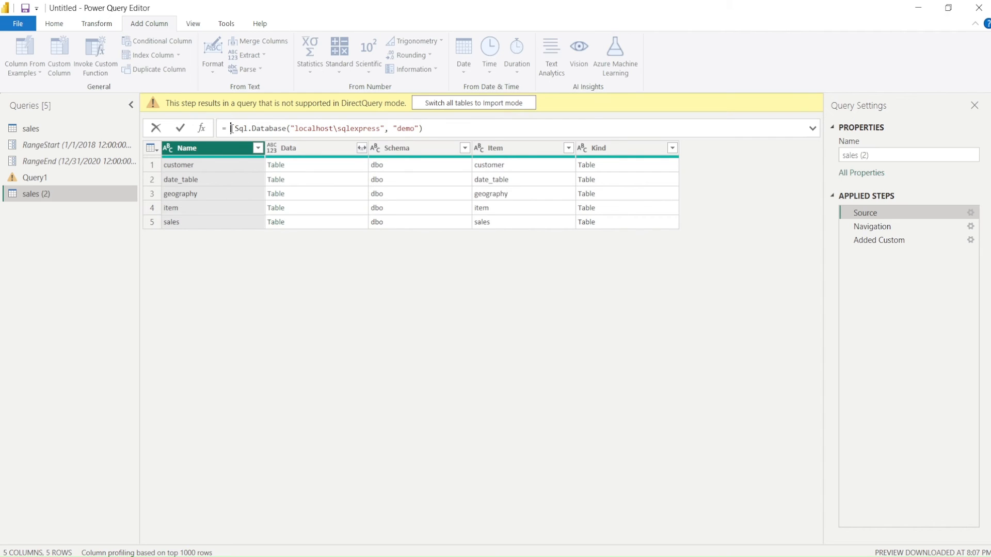
Wrap the Sql.Database call in the Source formula with Value.NativeQuery and pass the statement "select * from sales" as its query.
type("nat")
key("Tab")
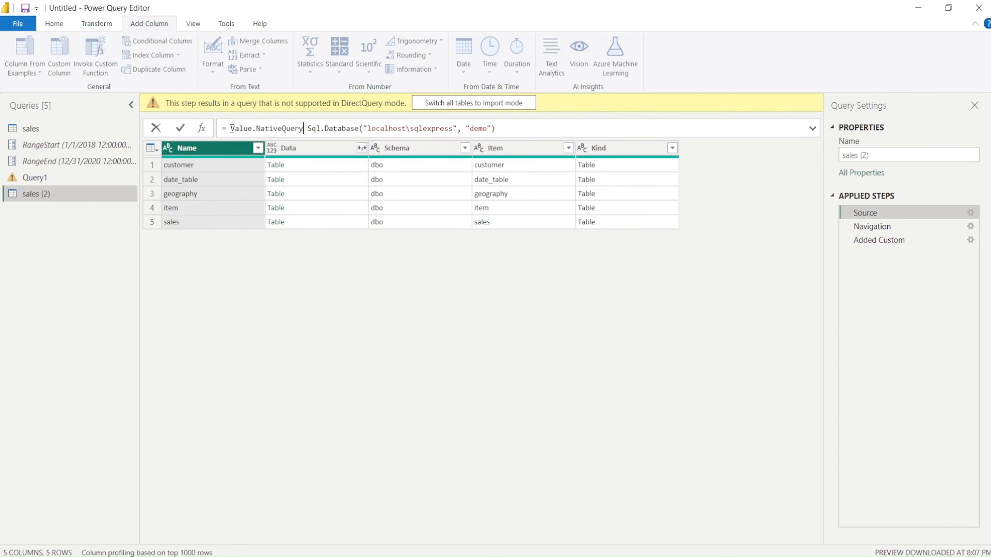
type("(")
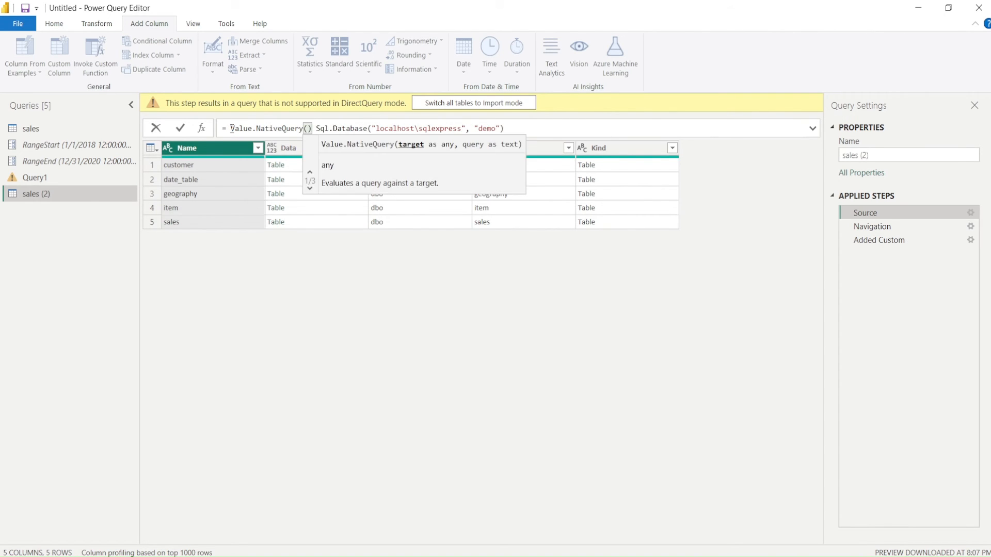
left_click(312, 128)
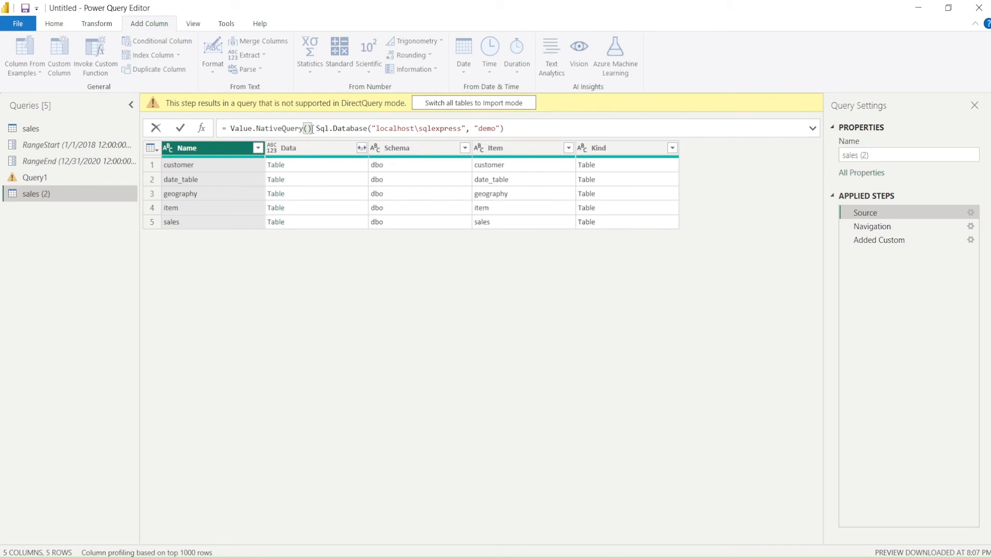
key("BackSpace")
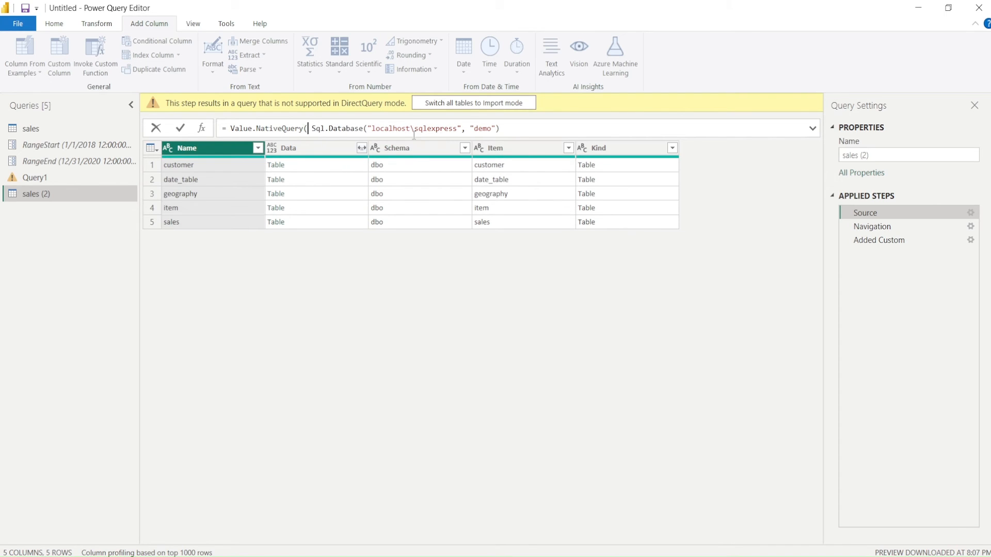
left_click(494, 128)
left_click(505, 129)
type(", \"see")
key("BackSpace")
type("lect * from sales\")")
key("Return")
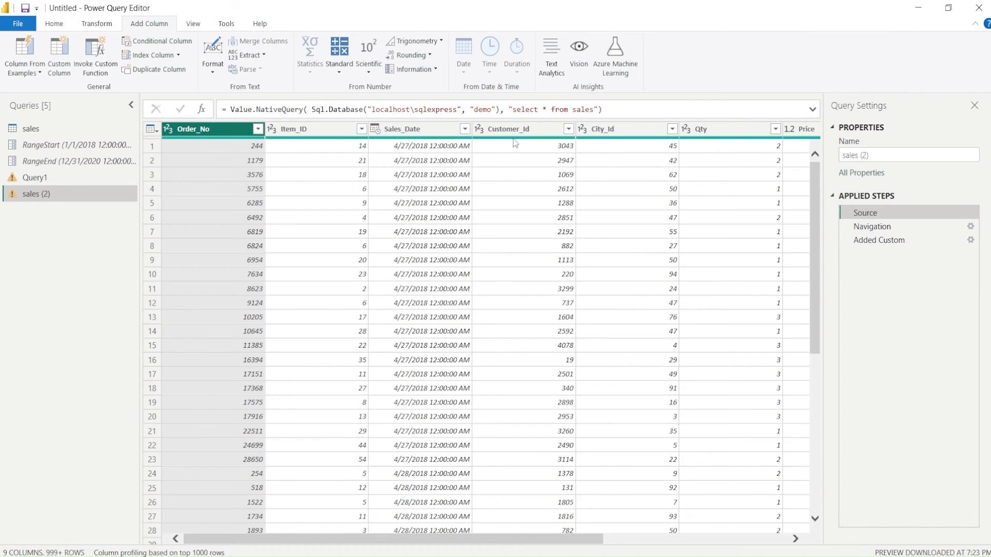
Delete the Navigation step from sales (2) and check whether a native query is available for Added Custom.
left_click(863, 229)
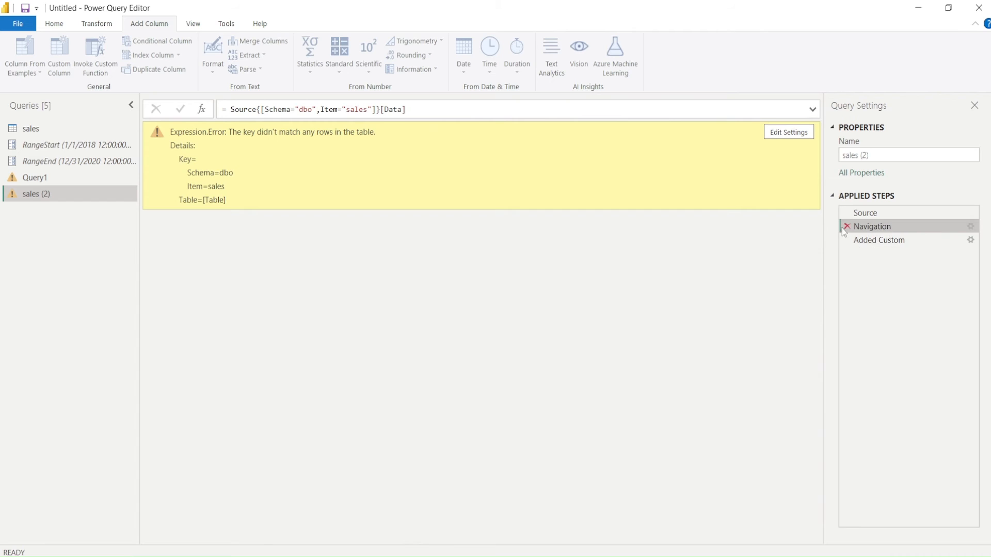
left_click(847, 228)
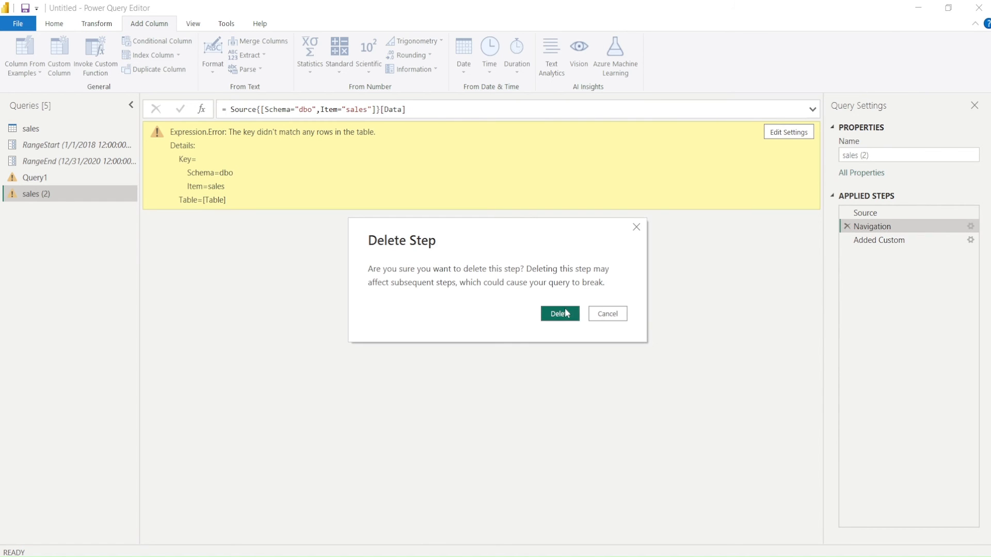
left_click(564, 309)
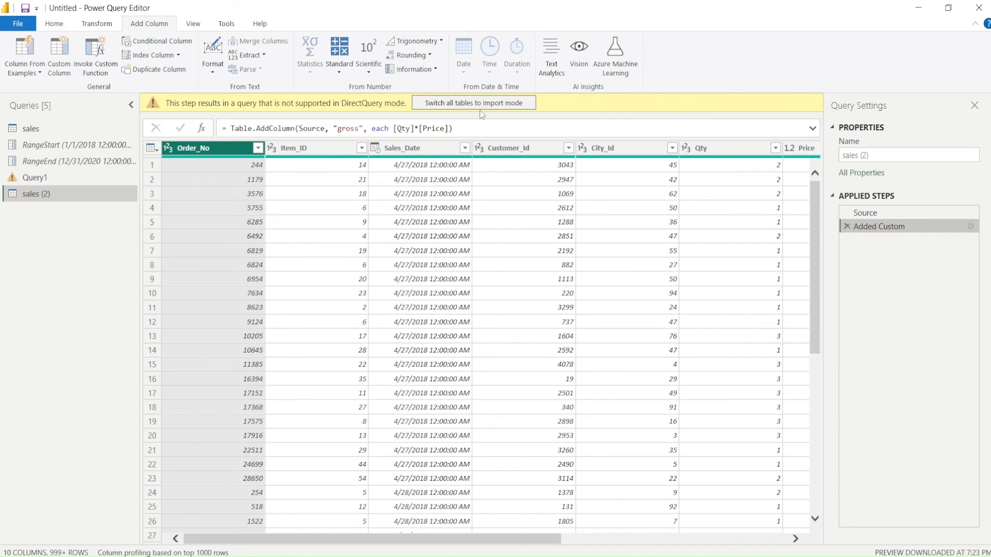
right_click(877, 228)
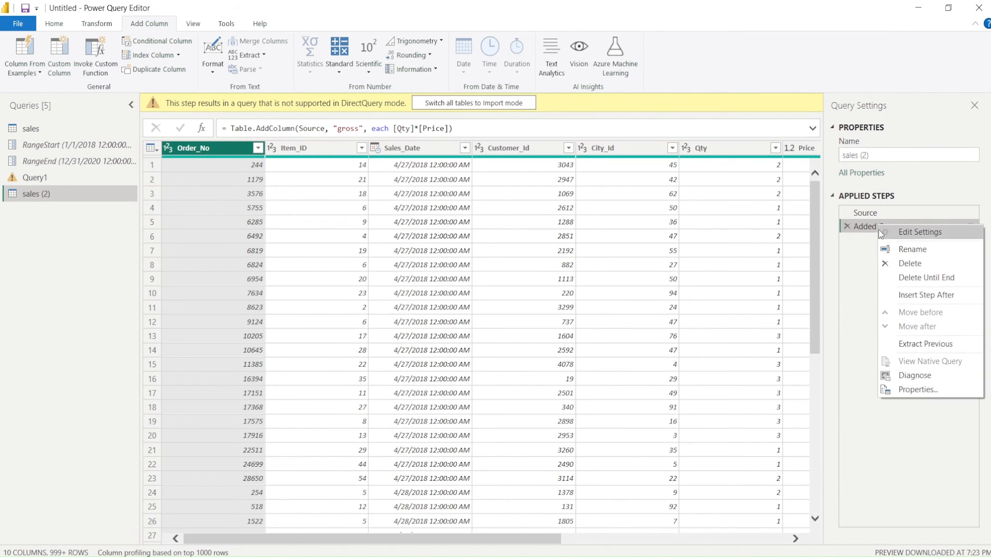
Extend the Value.NativeQuery call in the Source formula of sales (2) with the arguments null and [EnableFolding=true].
left_click(863, 215)
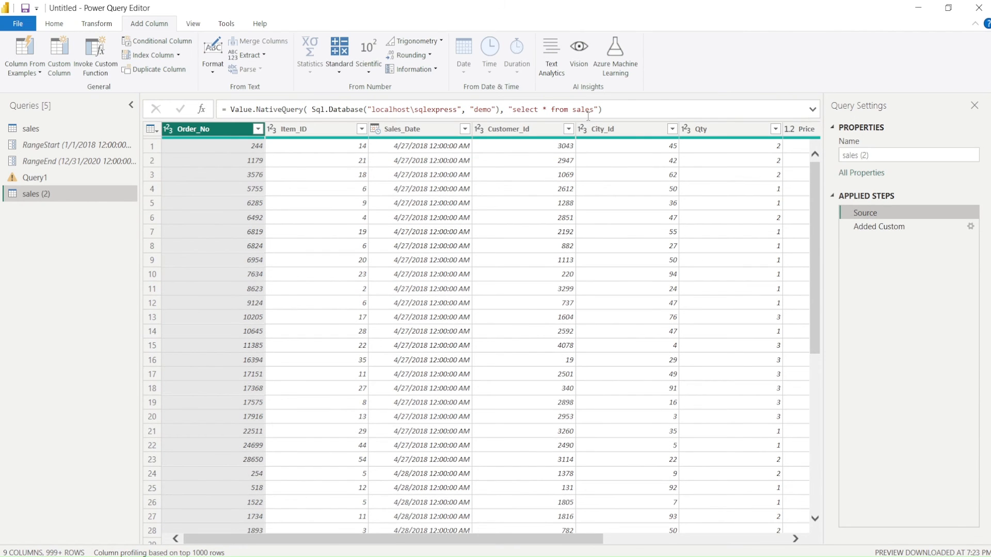
left_click(600, 109)
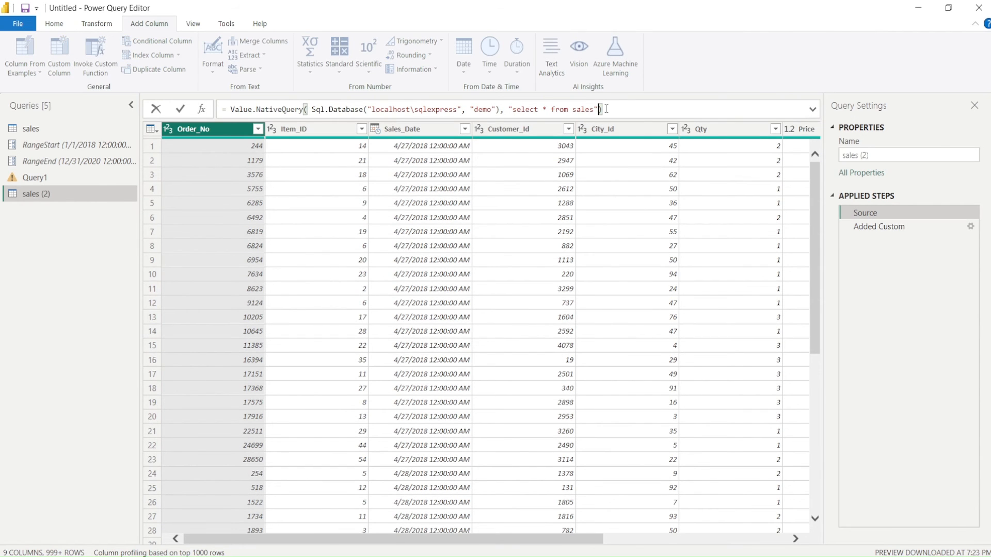
type(",null,")
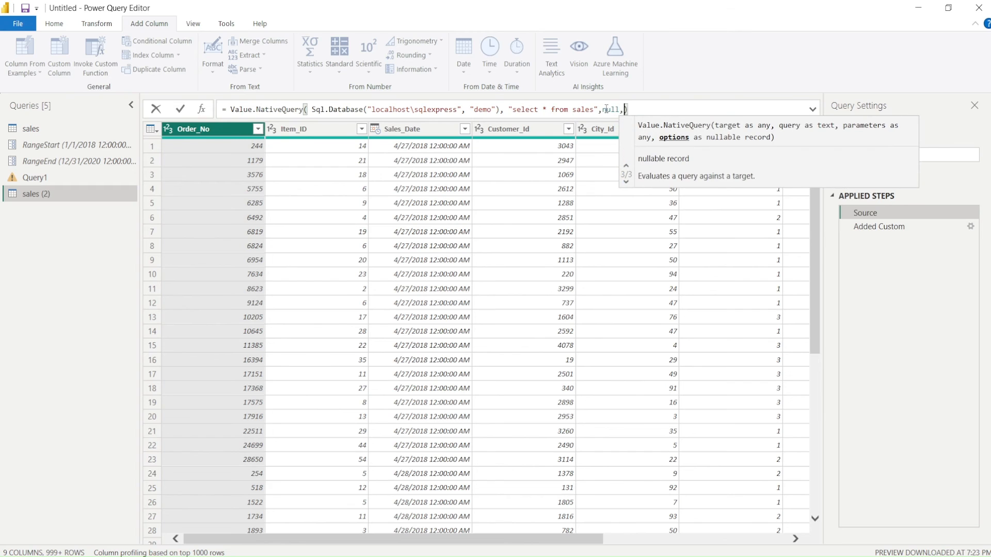
type("[]")
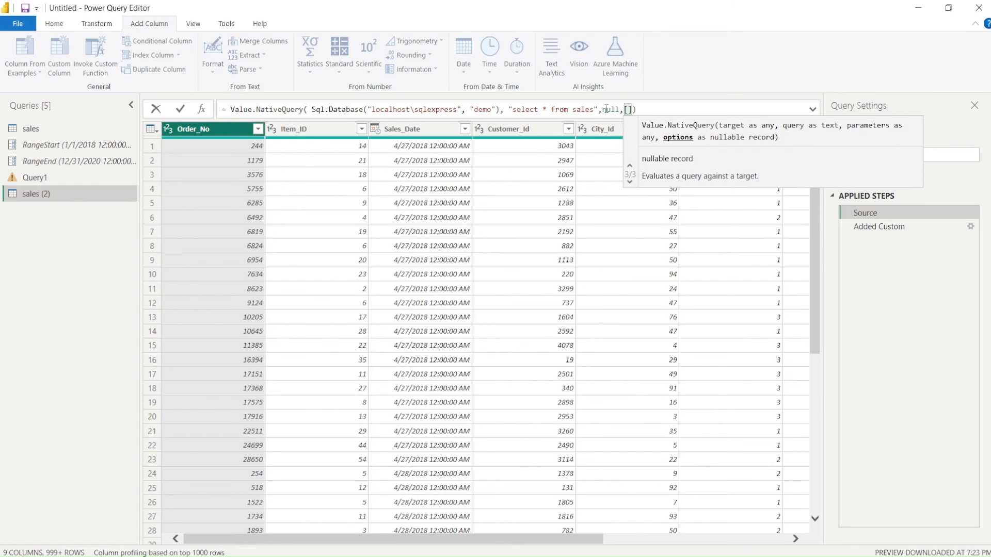
type("En")
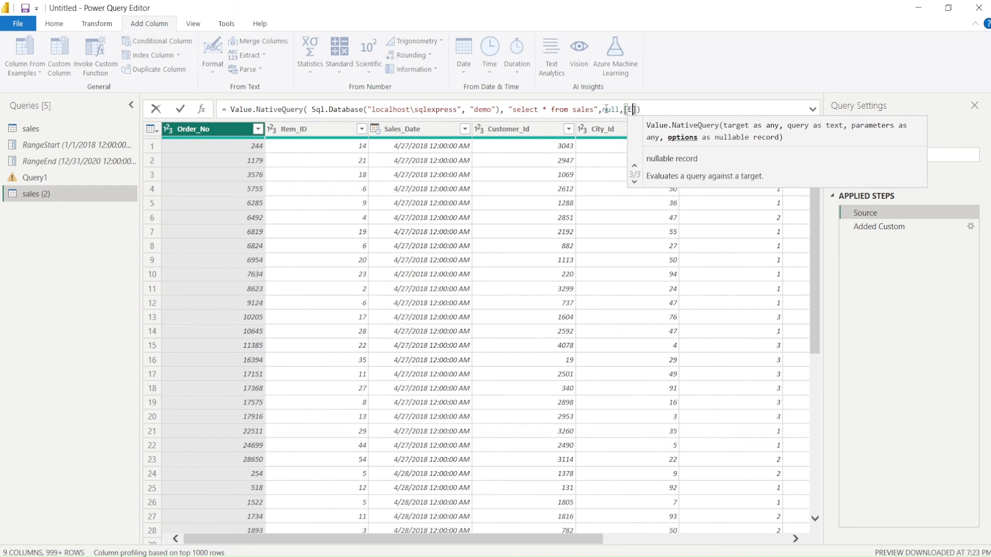
type("ableFol")
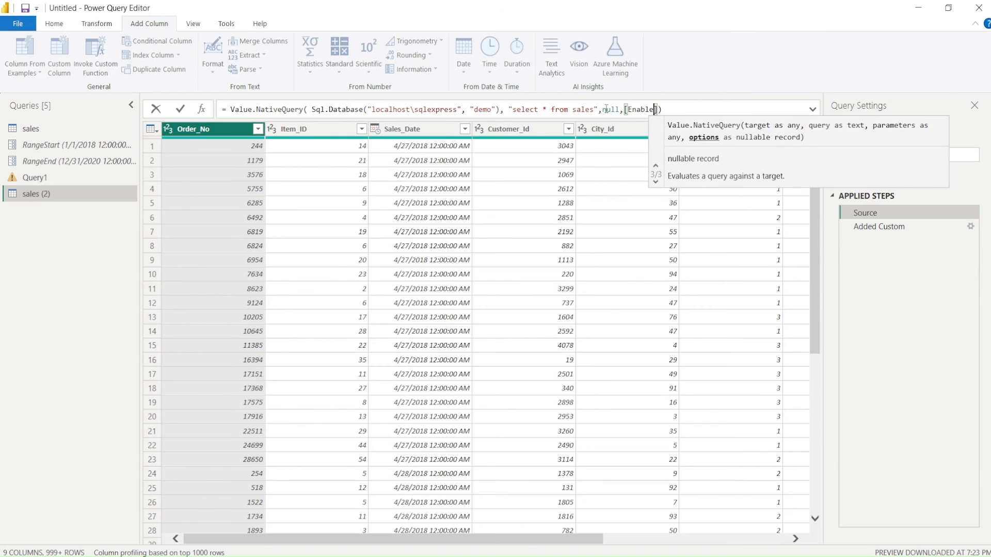
type("ding")
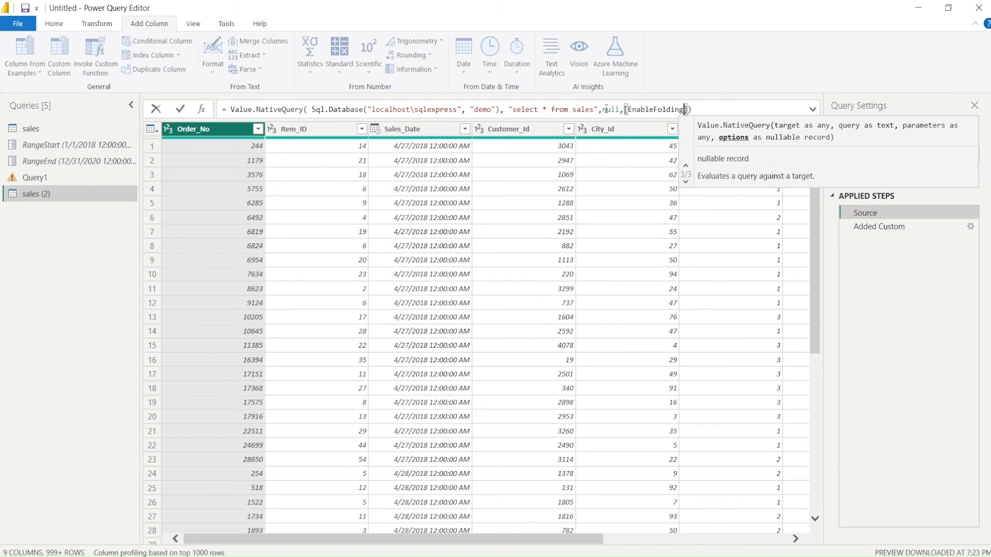
type("=tu")
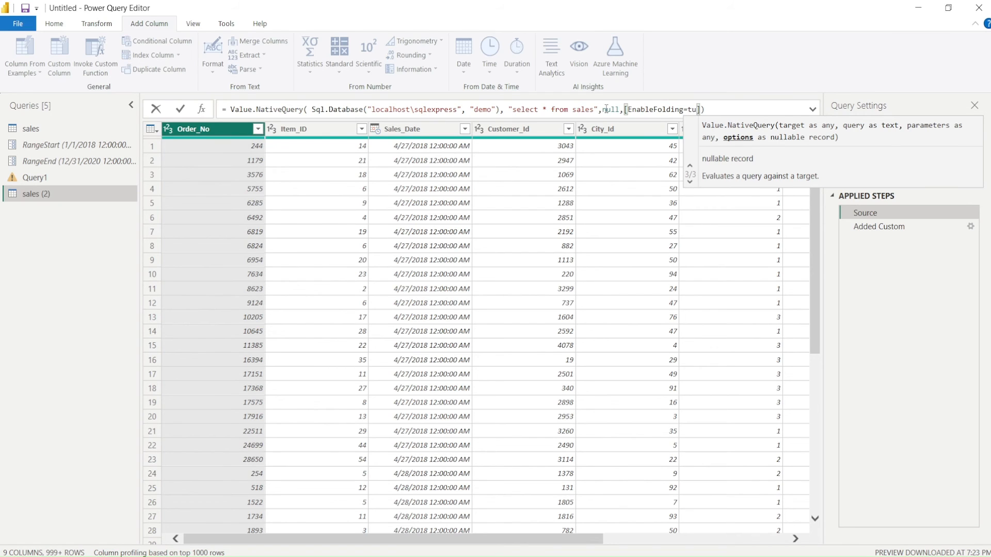
key("BackSpace")
type("rue")
key("Return")
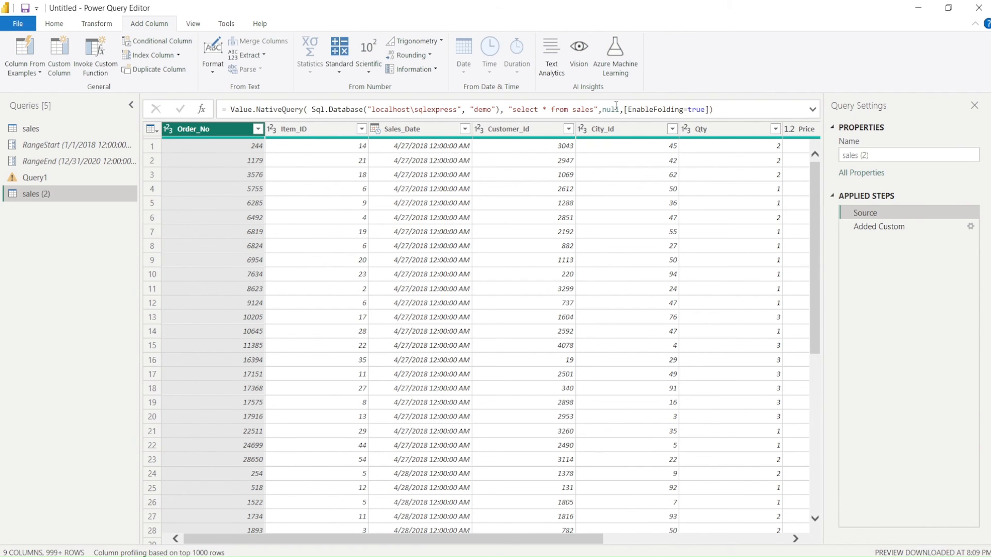
View the native query of the Added Custom step, highlight the line that calculates gross, and close it.
left_click(877, 230)
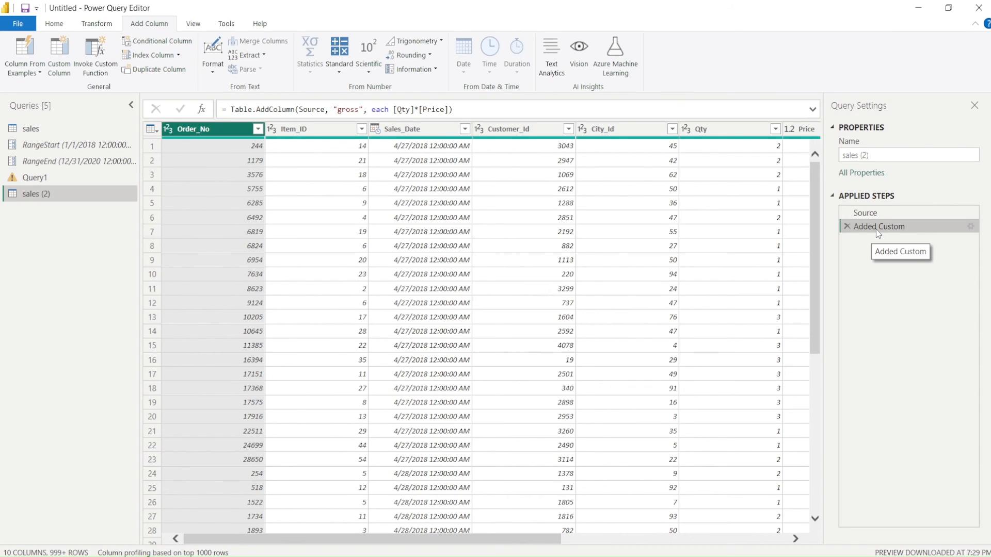
right_click(875, 229)
left_click(911, 365)
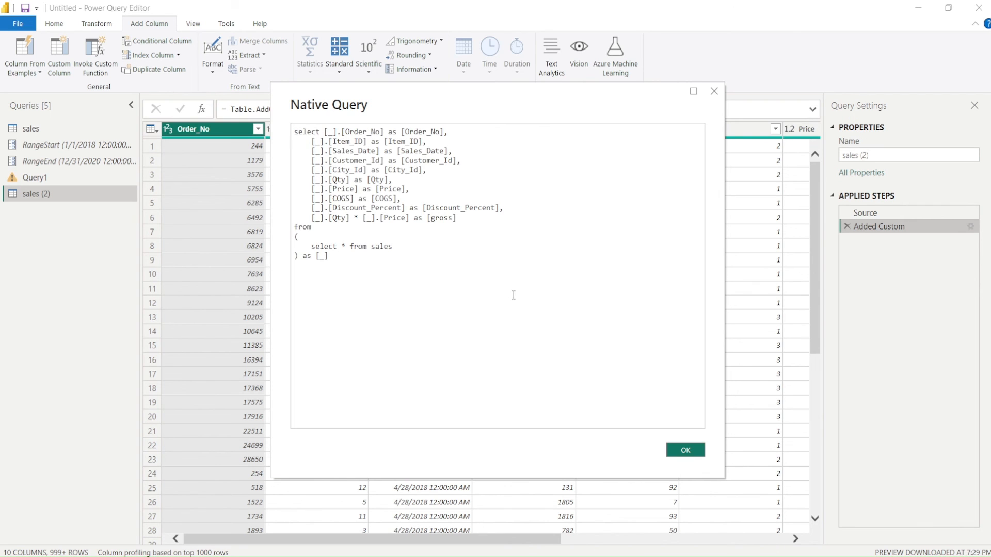
left_click_drag(458, 218, 303, 220)
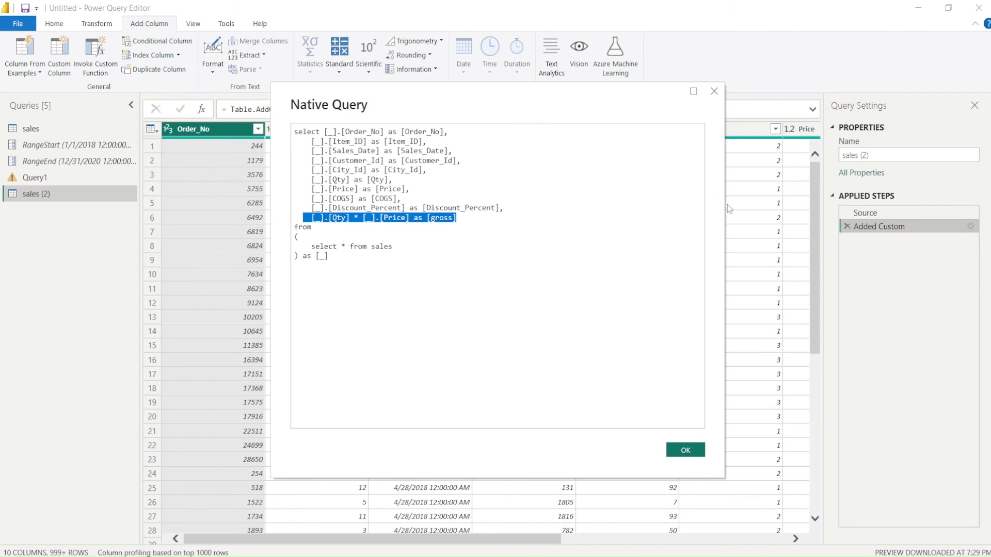
left_click(714, 92)
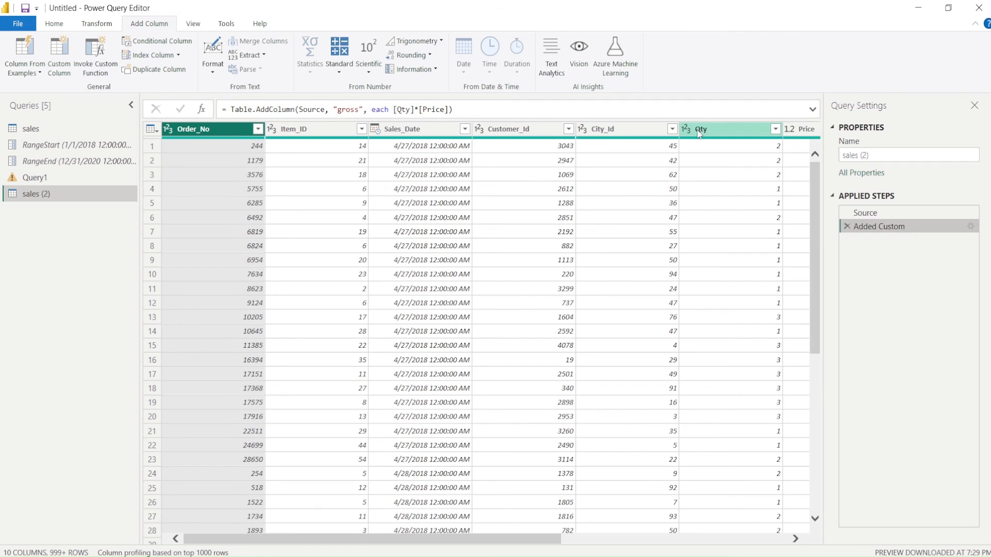
Filter sales (2) to rows where Qty equals 1 and check whether a native query is available for Filtered Rows.
right_click(699, 130)
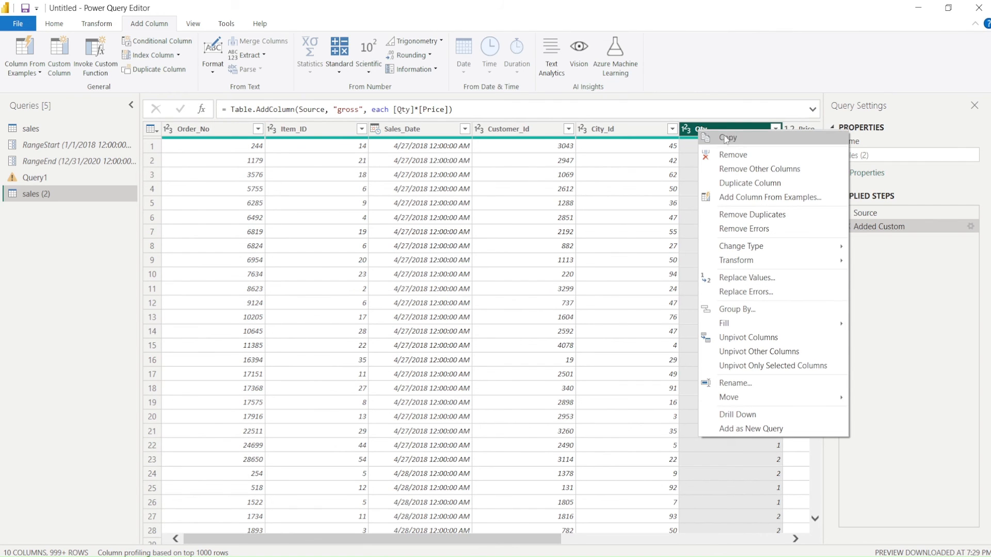
left_click(775, 128)
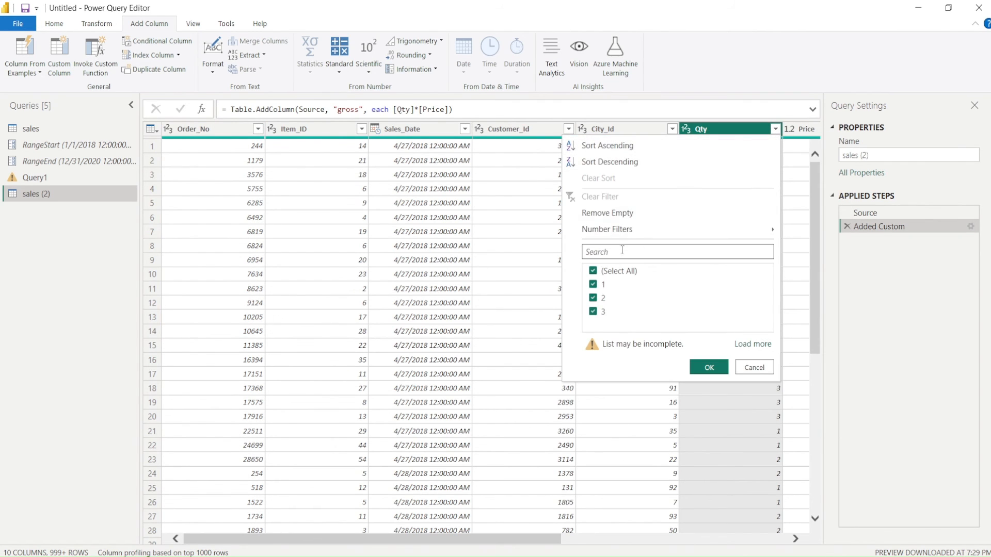
mouse_move(736, 230)
left_click(814, 233)
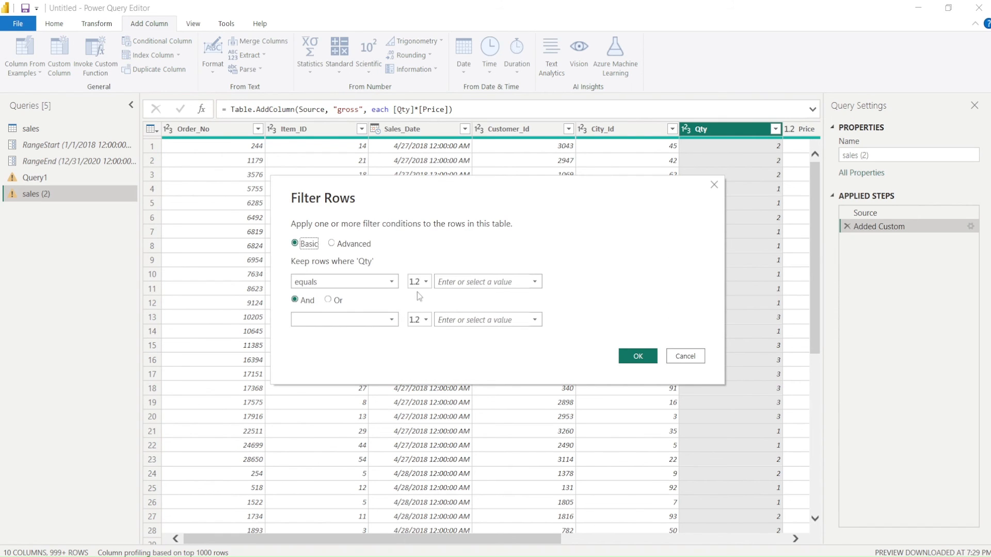
left_click(474, 282)
type("1")
left_click(626, 356)
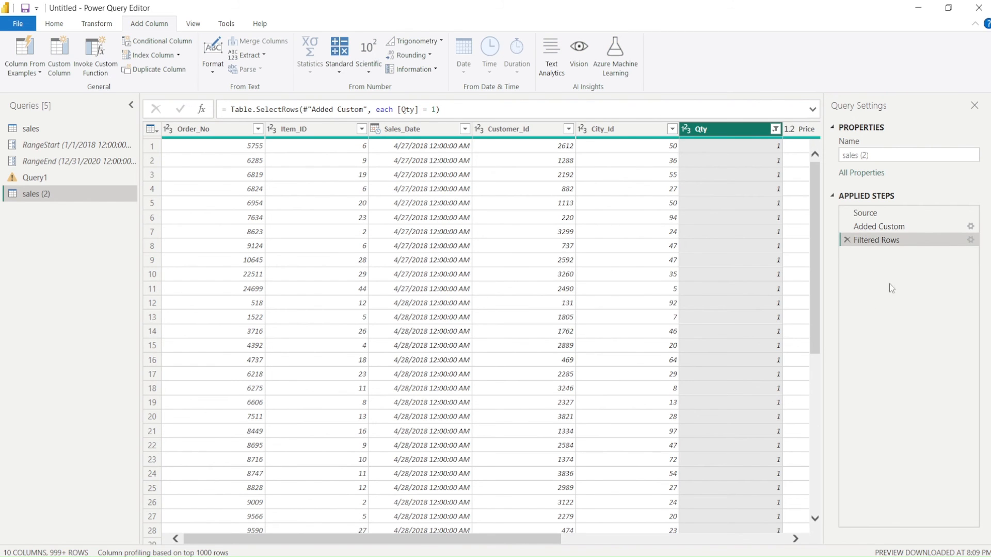
right_click(888, 242)
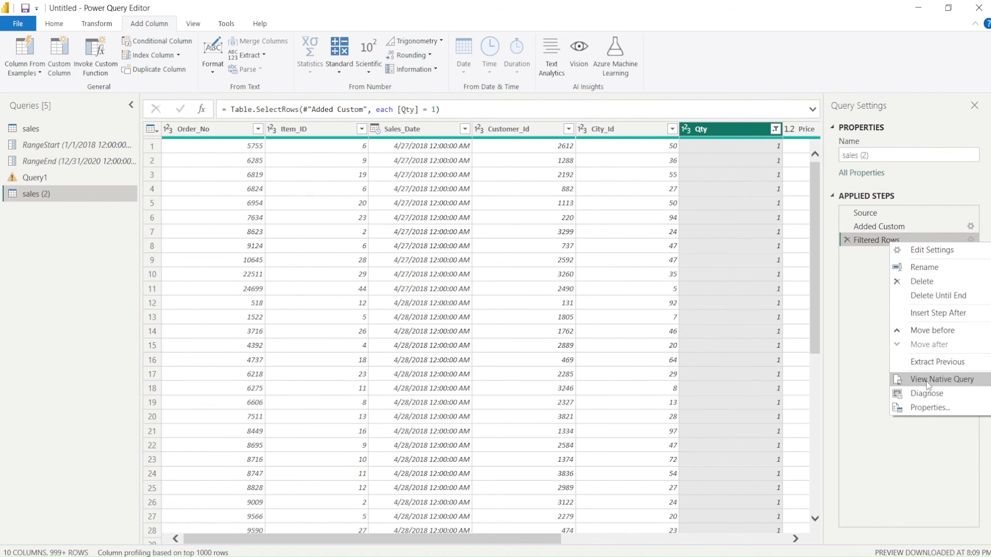
left_click(869, 214)
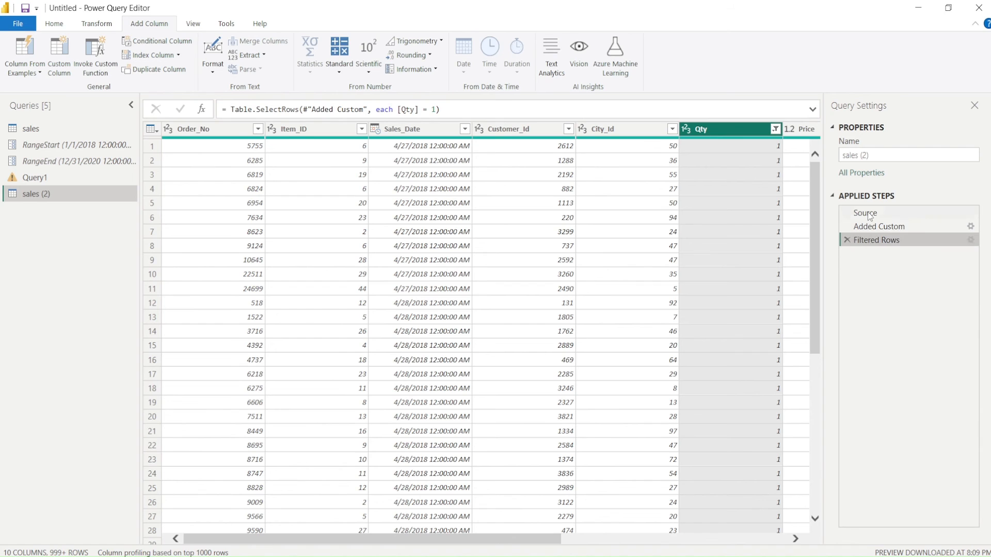
Set EnableFolding to false in the Source formula of sales (2).
left_click(868, 211)
double_click(700, 109)
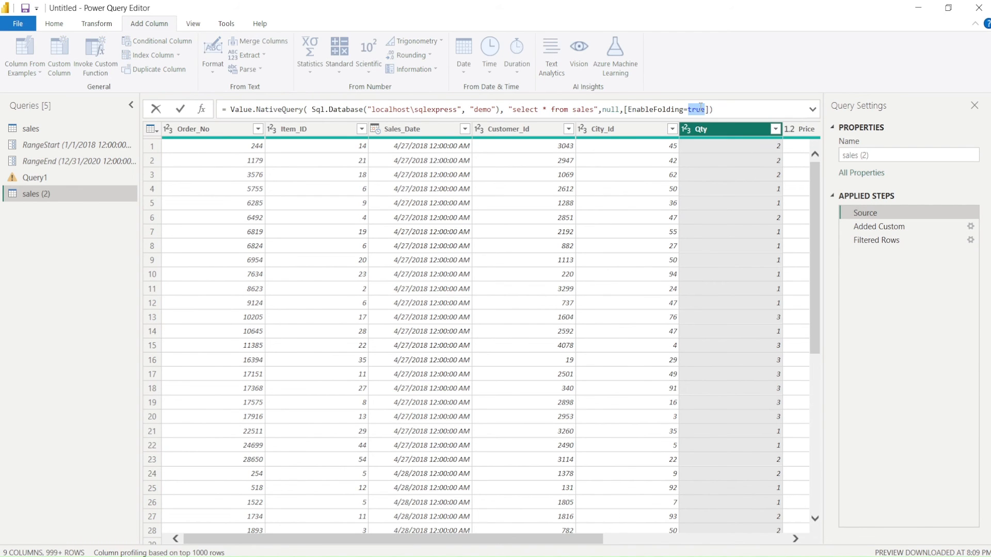
type("flase")
double_click(700, 108)
type("false")
key("Return")
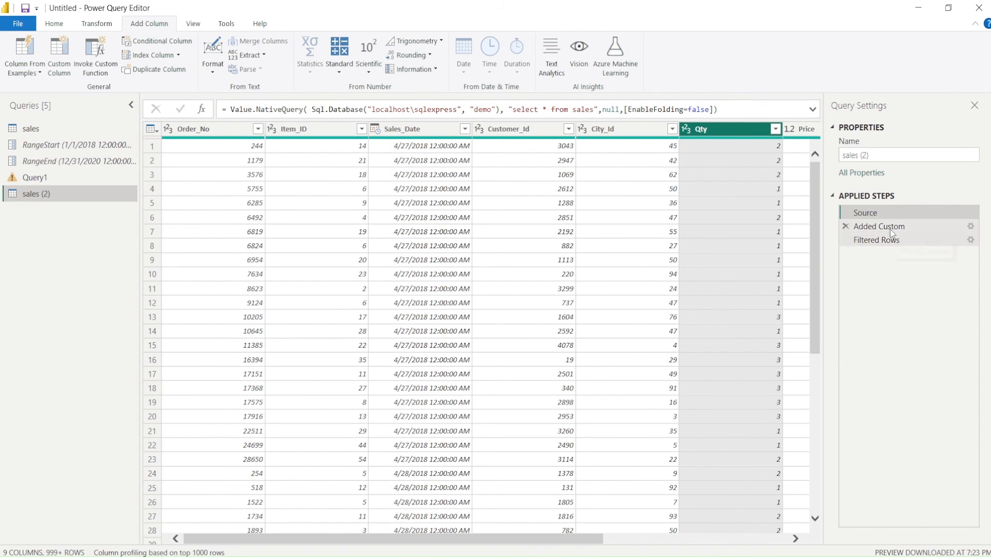
Delete the Added Custom step from sales (2) and check the Filtered Rows step for DirectQuery support.
left_click(889, 228)
left_click(884, 241)
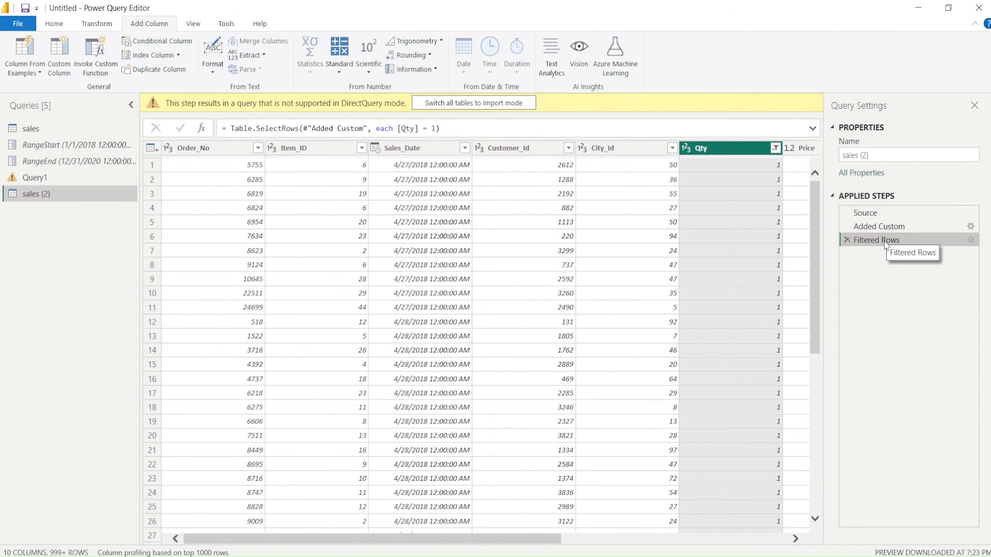
left_click(846, 227)
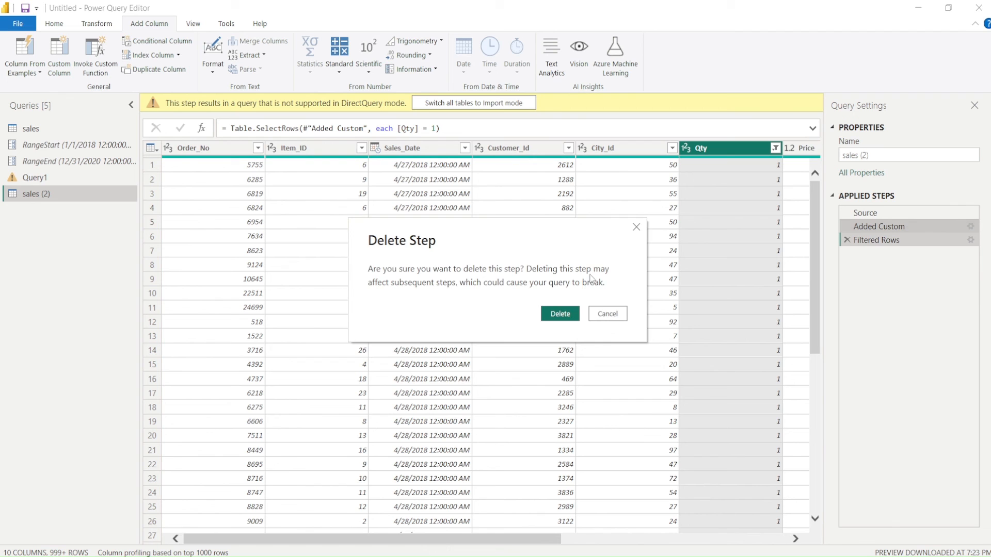
left_click(565, 314)
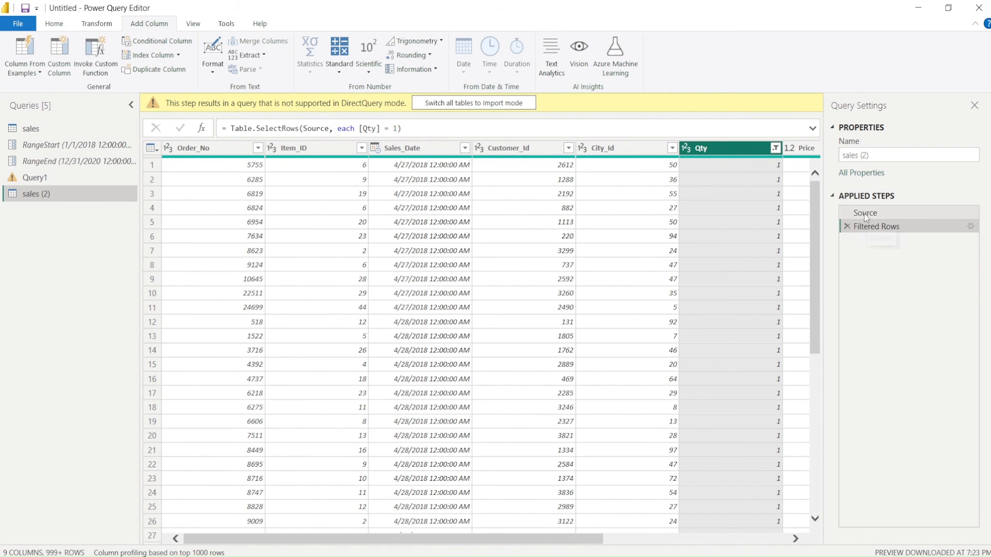
left_click(864, 213)
left_click(865, 229)
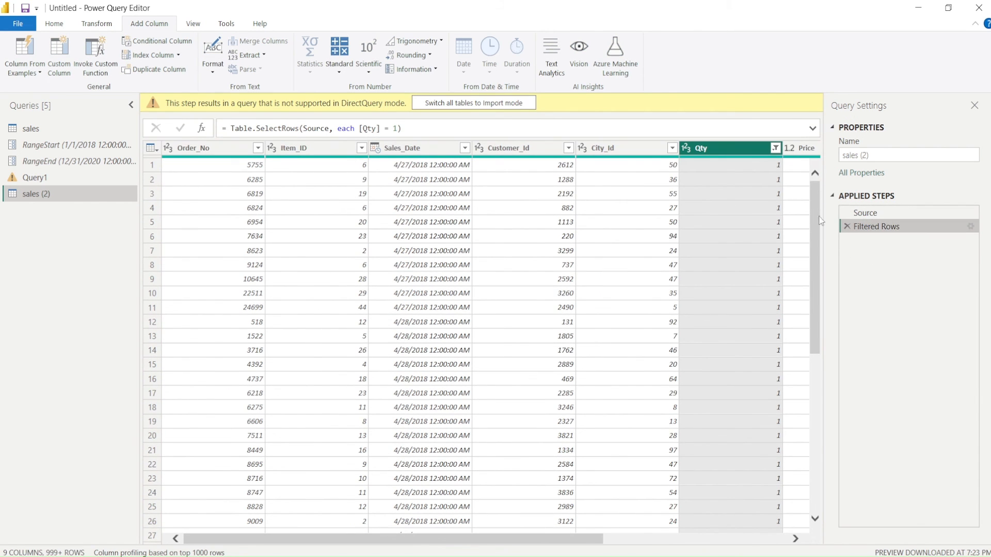
Set EnableFolding to true in the Source formula of sales (2).
left_click(861, 214)
double_click(698, 109)
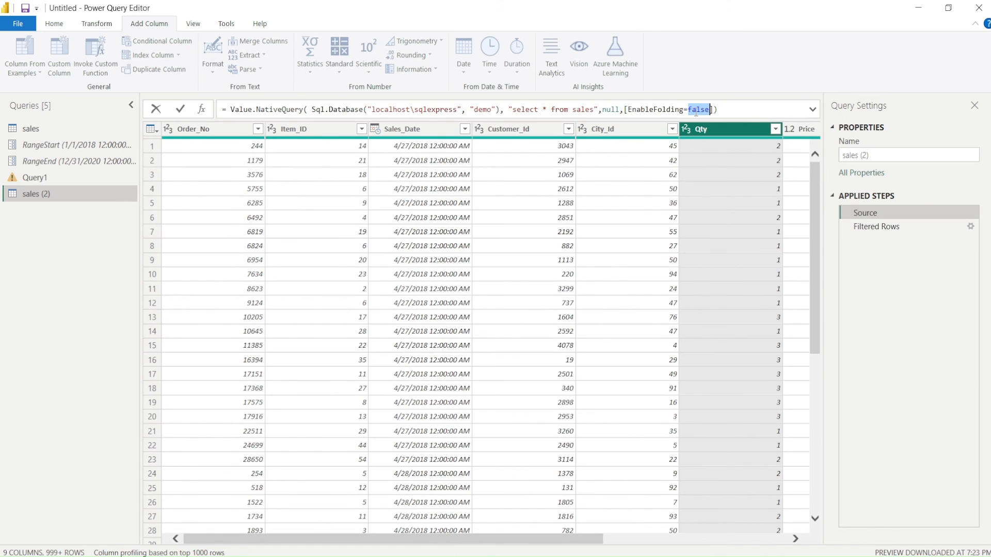
type("true")
left_click(728, 108)
key("Return")
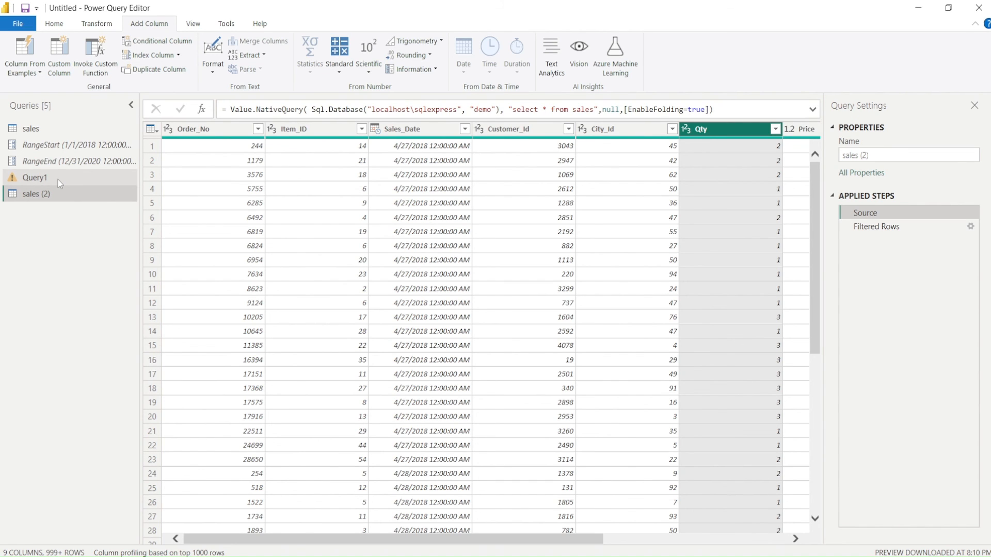
mouse_move(227, 100)
left_mouse_down()
mouse_move(285, 118)
mouse_move(310, 106)
mouse_move(239, 101)
left_mouse_up()
key("Escape")
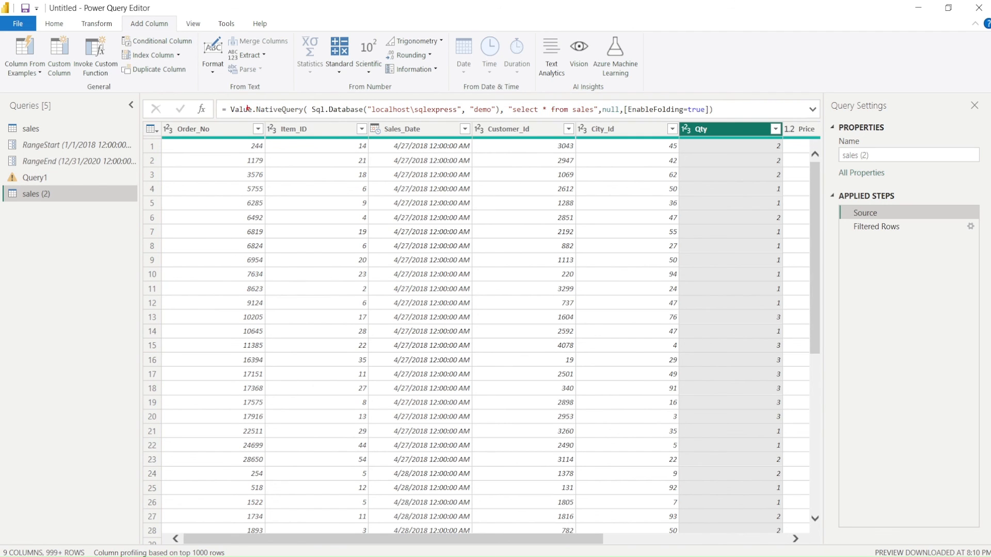
left_click_drag(229, 104, 500, 110)
left_click_drag(507, 104, 711, 114)
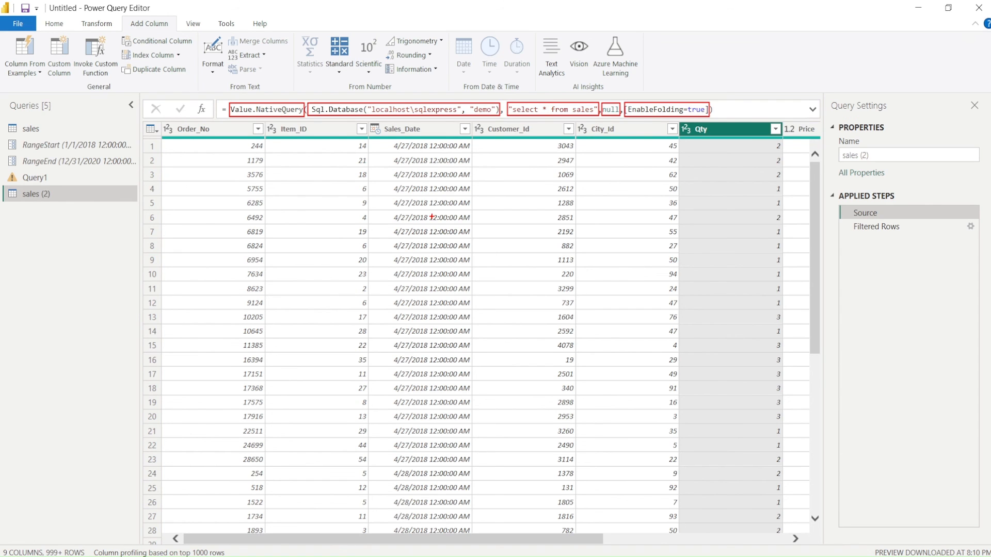
Remove the Customer_Id and City_Id columns from sales (2) as an intermediate step inserted after Source.
left_click(506, 140)
left_click(613, 140)
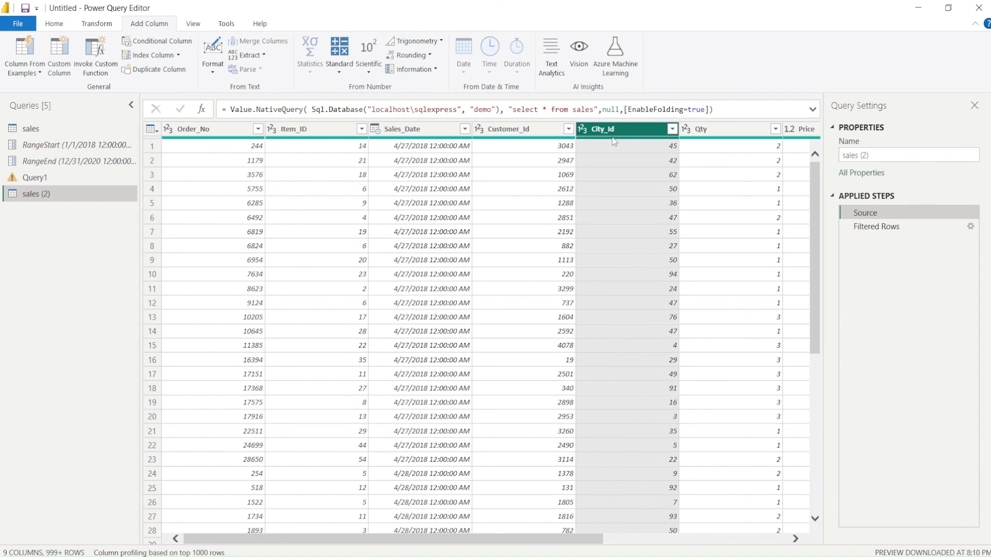
left_click(531, 134, "ctrl")
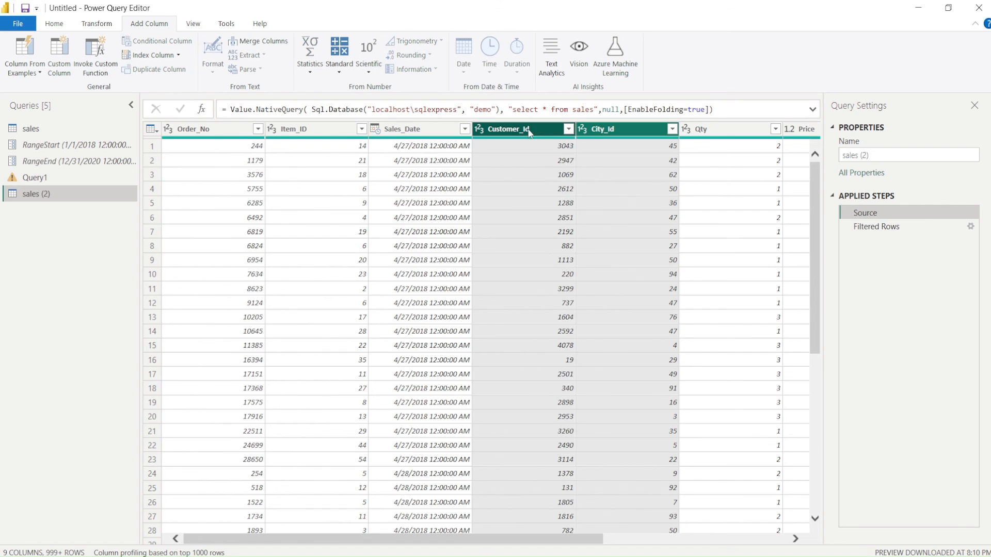
right_click(606, 137)
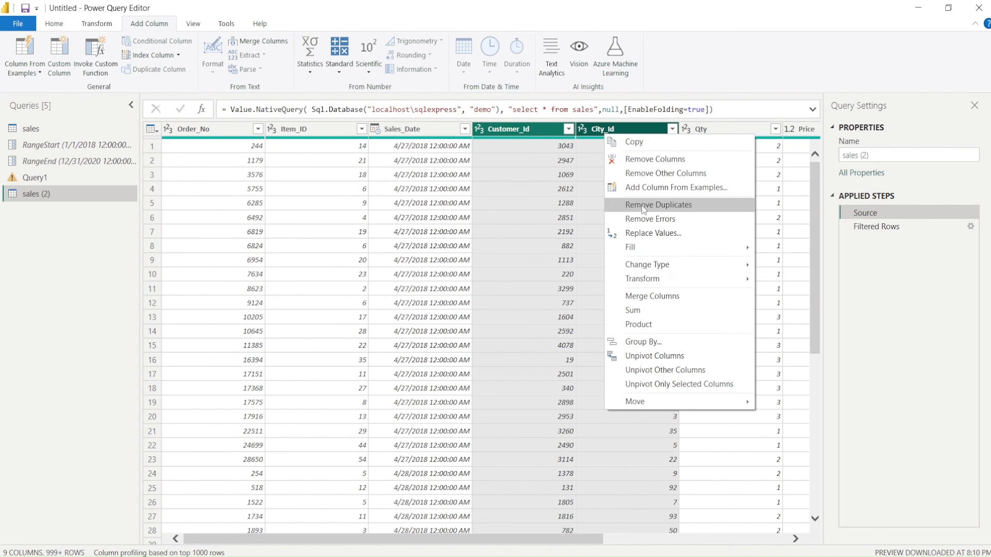
left_click(645, 159)
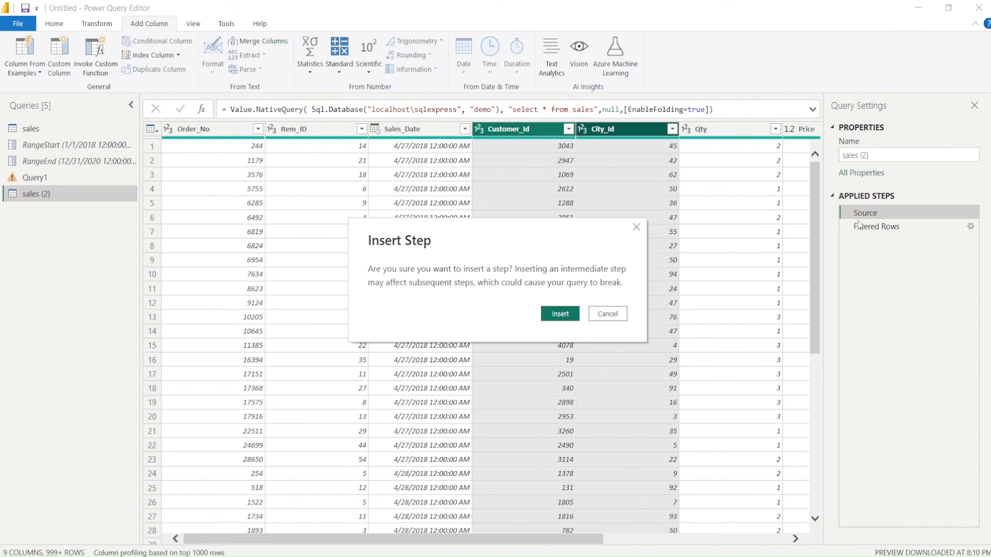
left_click(568, 318)
View and close the native query of the Removed Columns step, and display the Filtered Rows step's result.
right_click(876, 230)
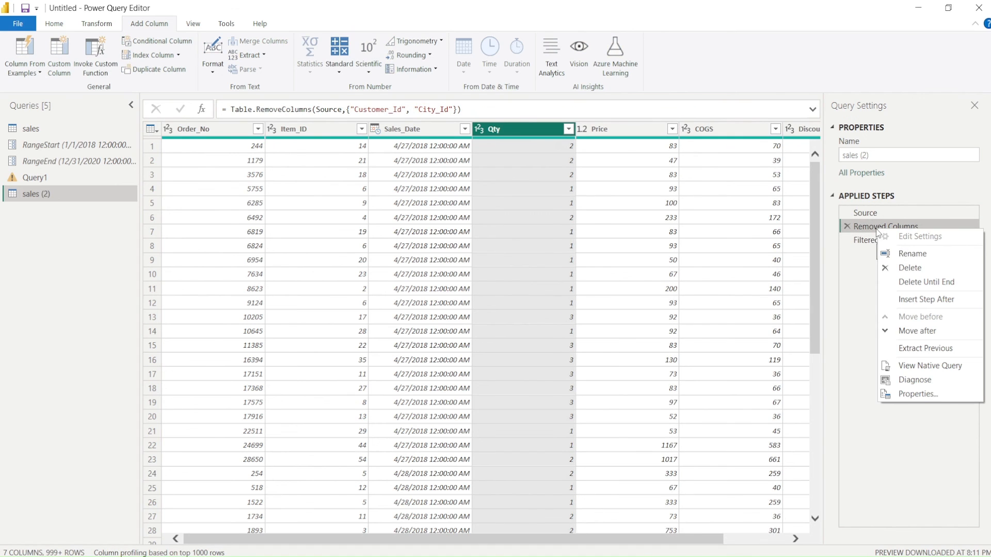
left_click(910, 367)
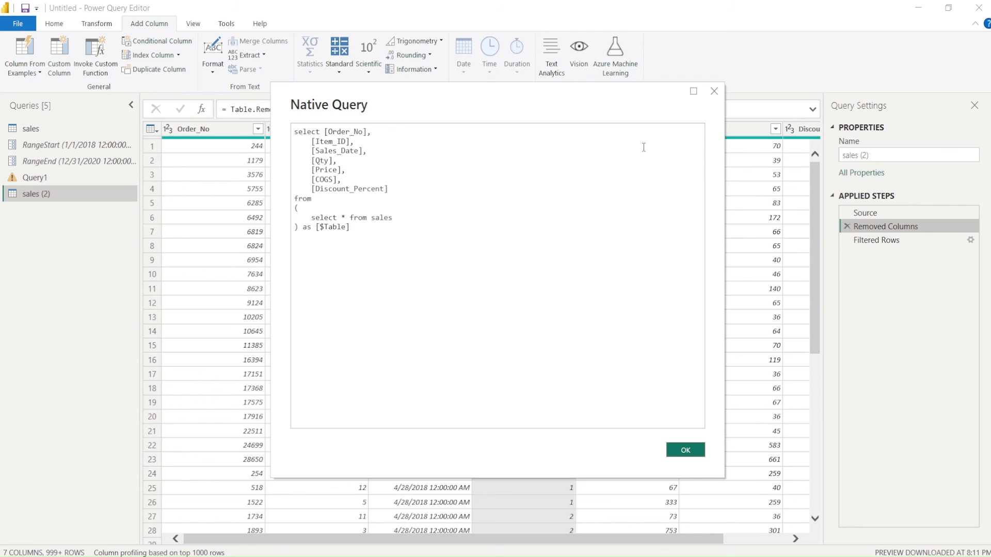
left_click(714, 92)
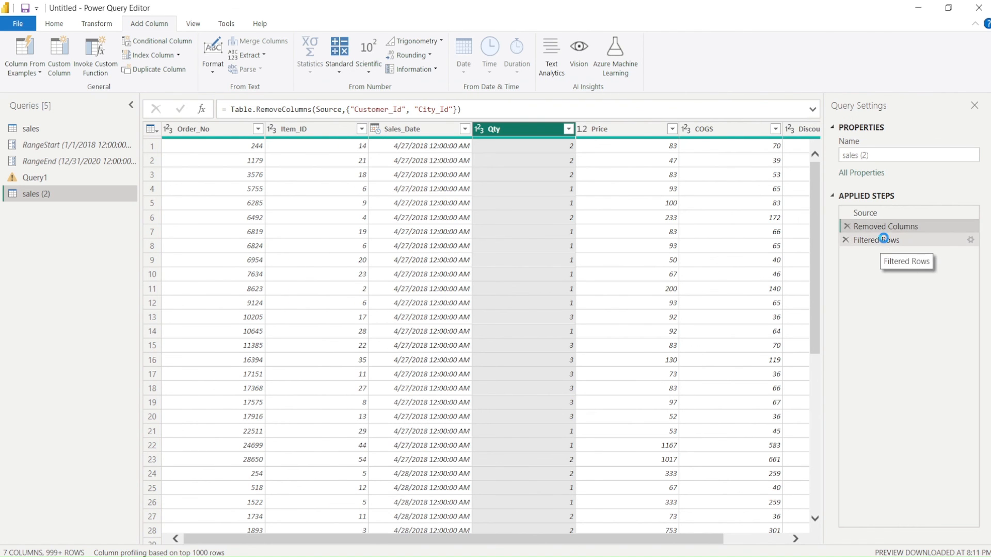
left_click(884, 239)
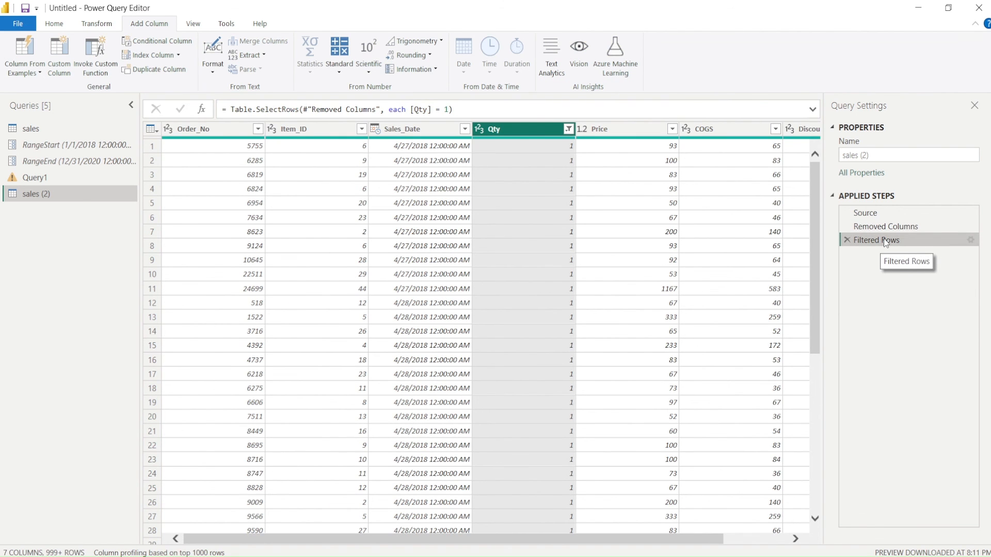